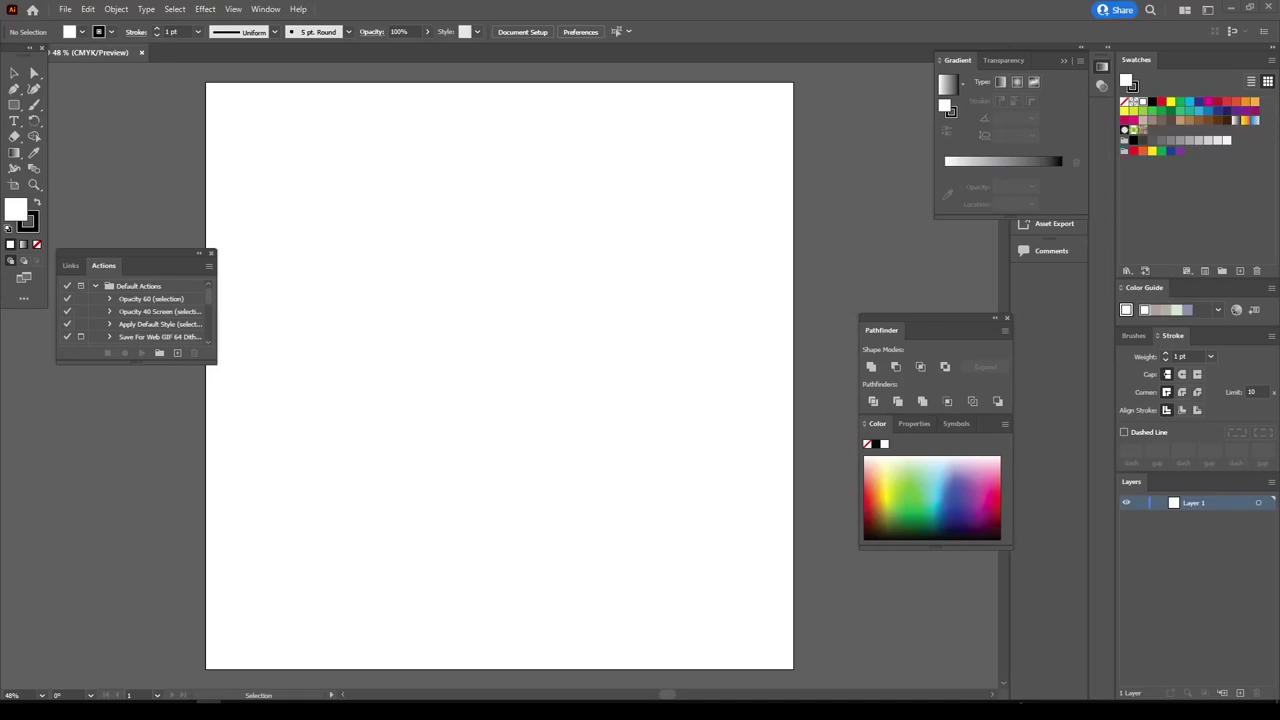
Place the reference portrait photo and create a new Calligraphic brush.
drag(528, 480, 706, 660)
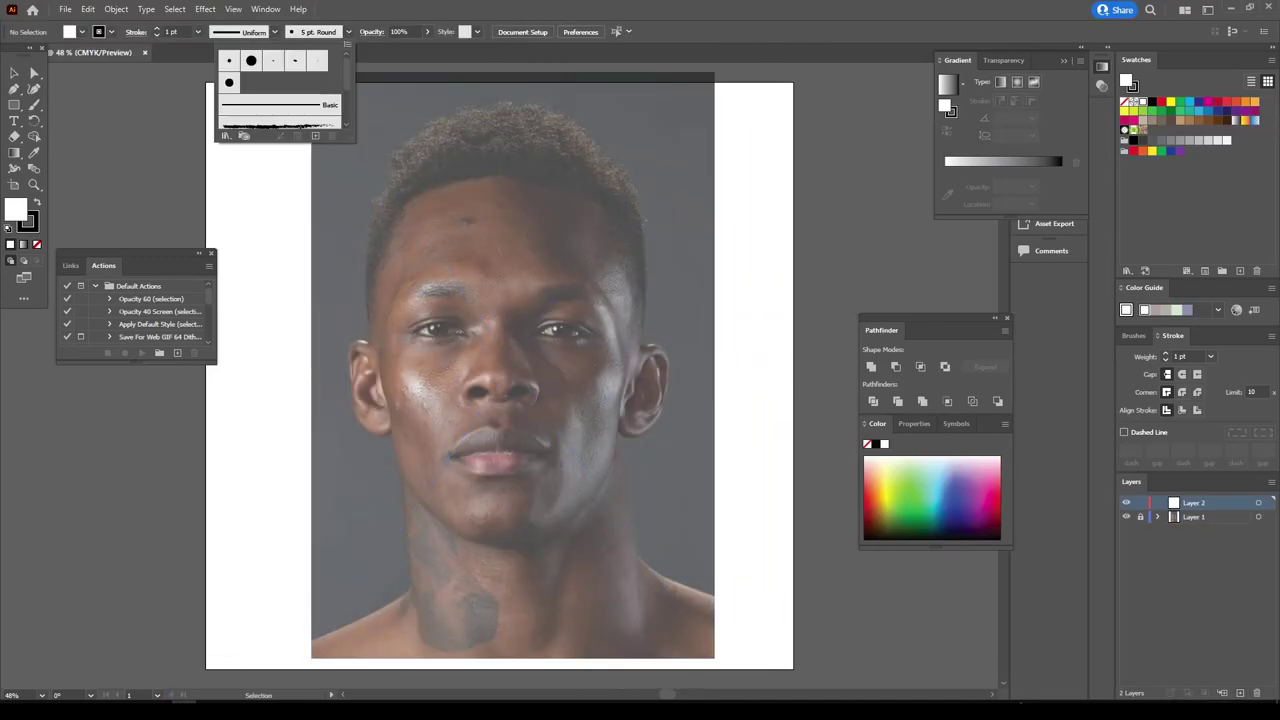
click(315, 135)
click(594, 449)
click(726, 463)
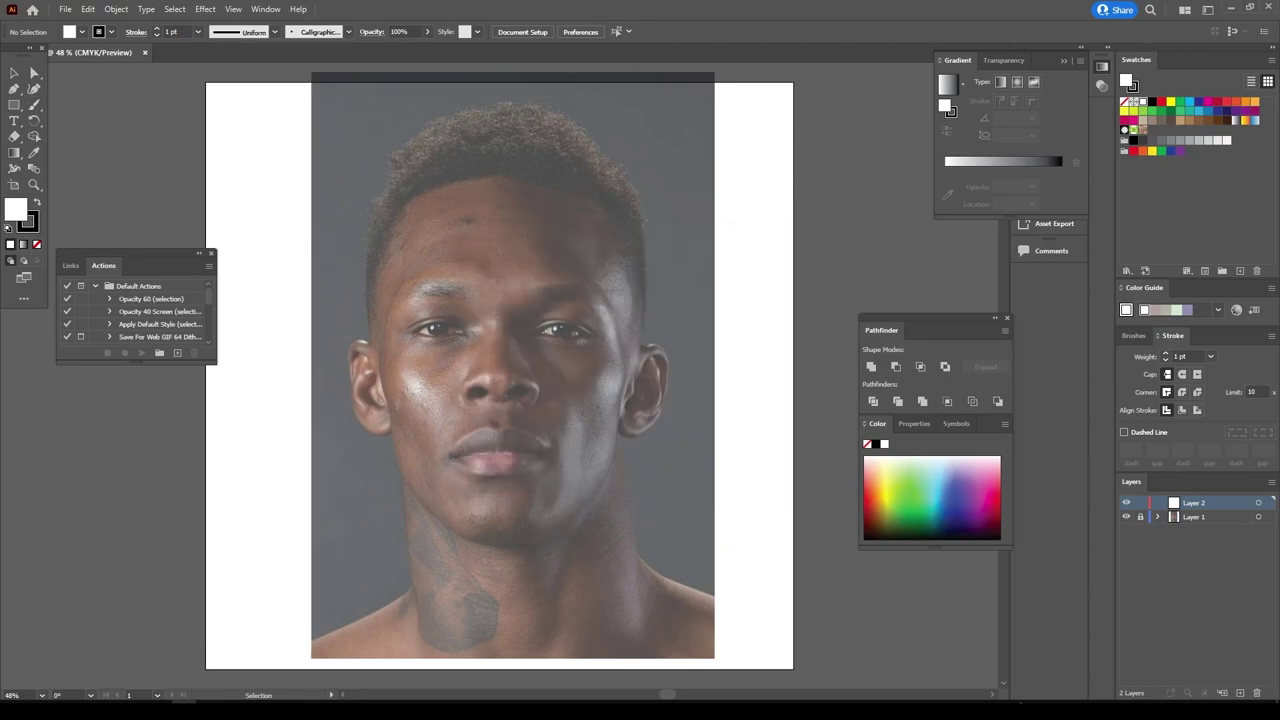
With the Paintbrush, trace both nostrils and the sides and details of the nose.
key(b)
mouse_move(368, 500)
mouse_down()
mouse_move(518, 488)
mouse_move(664, 404)
mouse_move(686, 468)
mouse_move(512, 476)
mouse_up()
drag(200, 488, 376, 466)
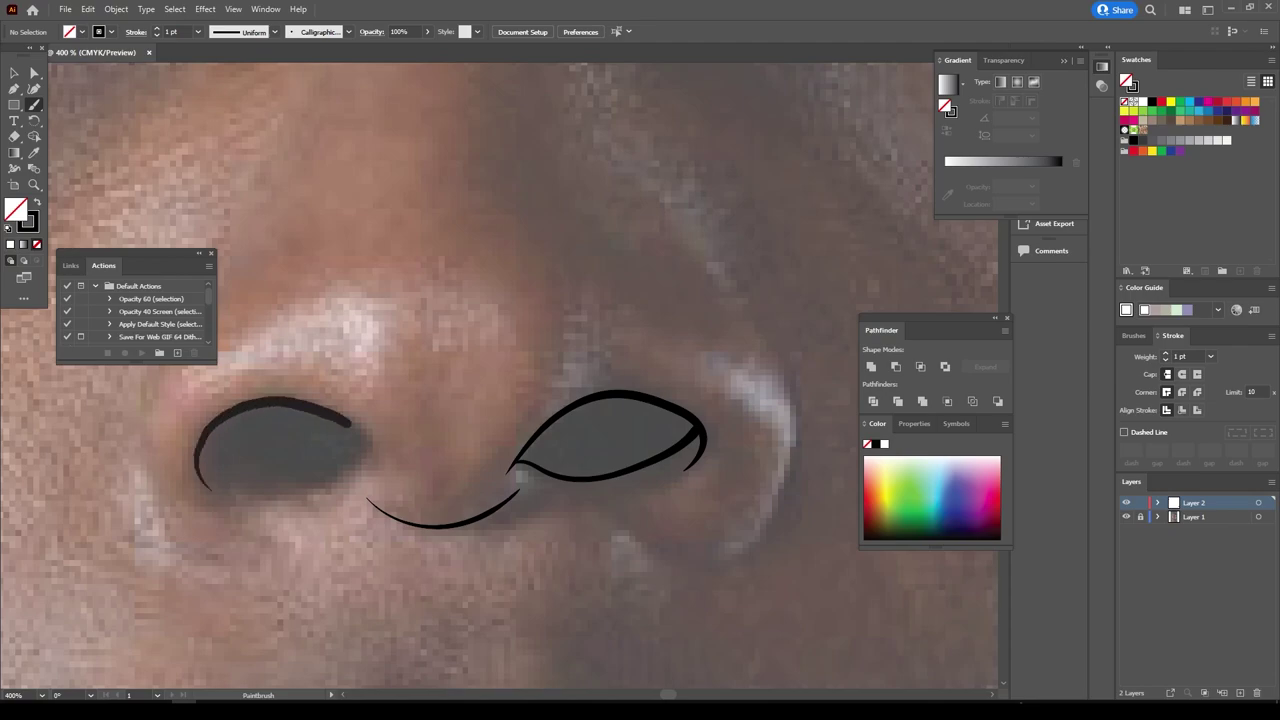
drag(198, 458, 368, 456)
key(ctrl+minus)
drag(345, 564, 338, 372)
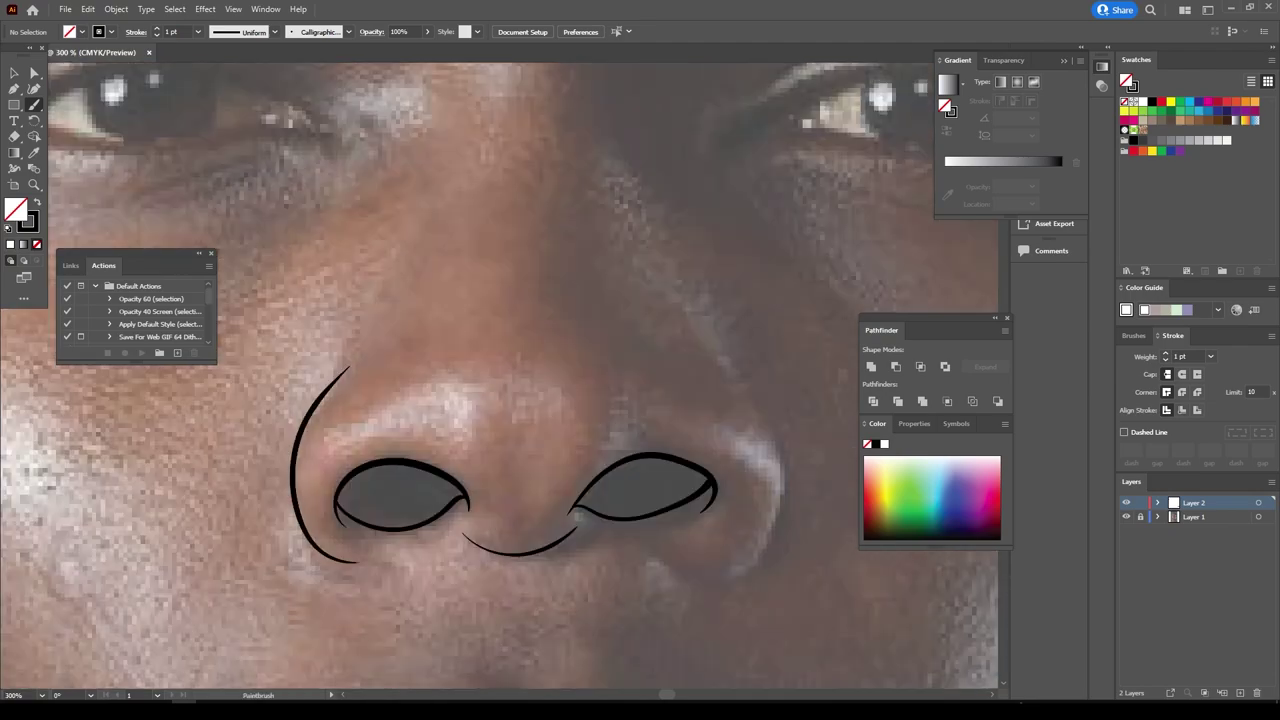
drag(680, 586, 734, 388)
scroll(644, 420, up, 2)
scroll(644, 420, up, 2)
drag(604, 450, 644, 545)
drag(624, 258, 686, 396)
drag(376, 320, 360, 368)
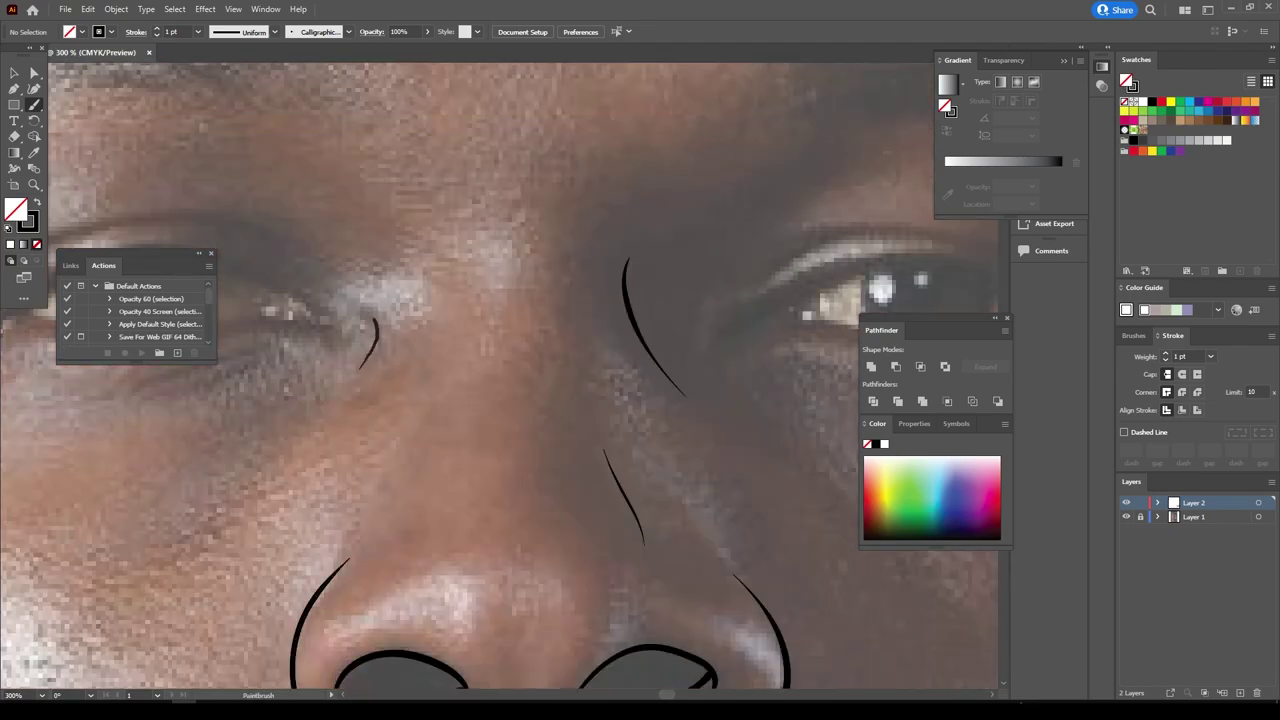
Trace the mouth corners, the line where the lips meet, and the upper lip.
key(ctrl+minus)
scroll(500, 376, down, 5)
drag(312, 548, 318, 574)
drag(726, 514, 722, 548)
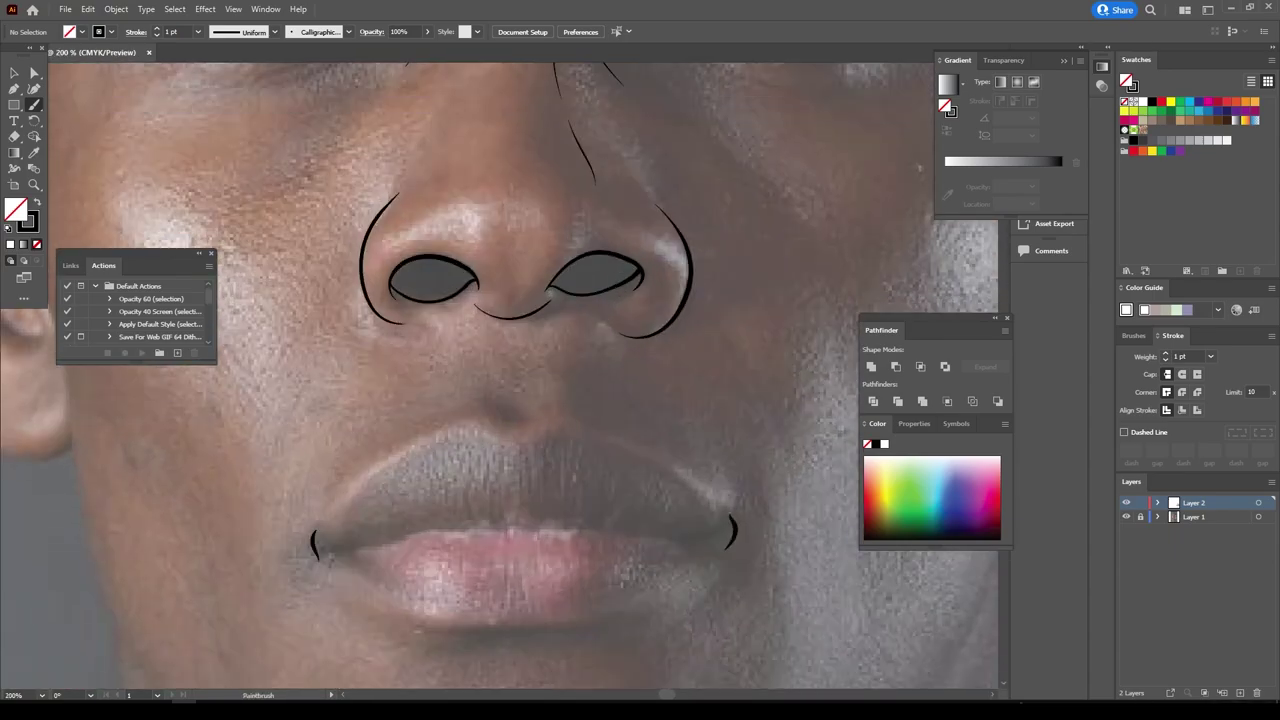
key(ctrl+plus)
drag(224, 530, 852, 512)
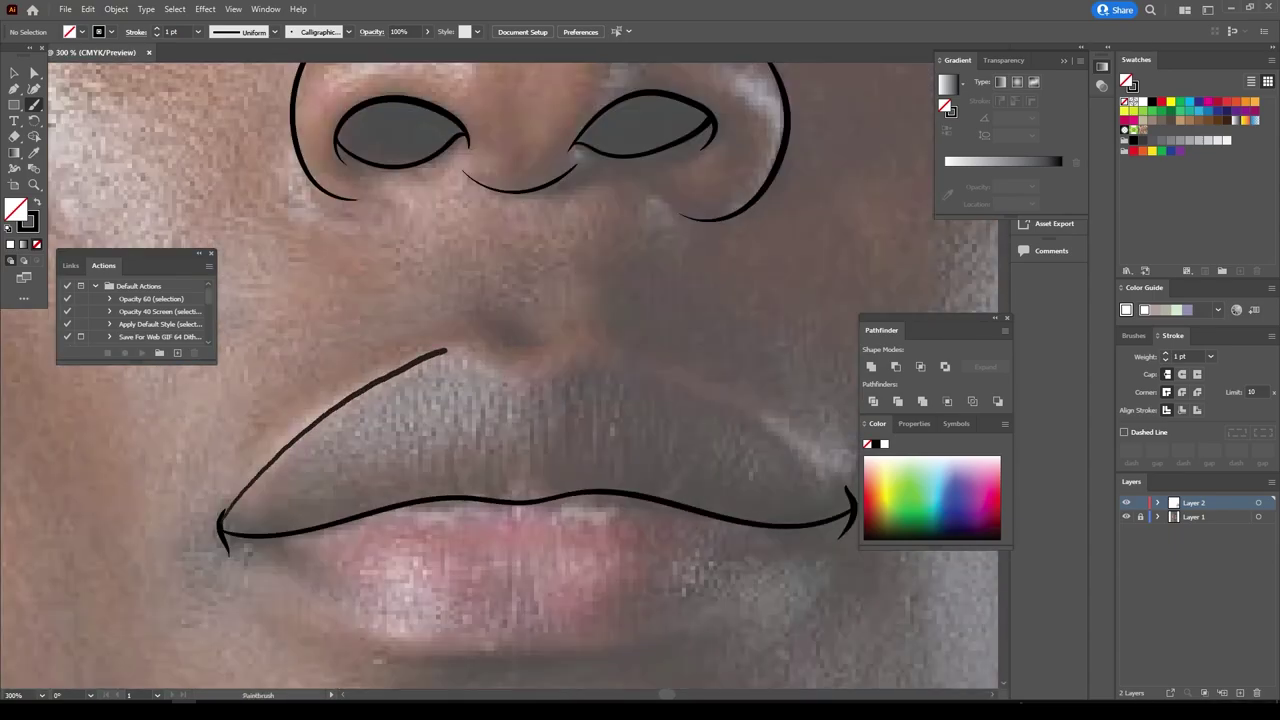
mouse_move(224, 518)
mouse_down()
mouse_move(780, 438)
mouse_move(852, 512)
mouse_move(668, 652)
mouse_move(850, 514)
mouse_up()
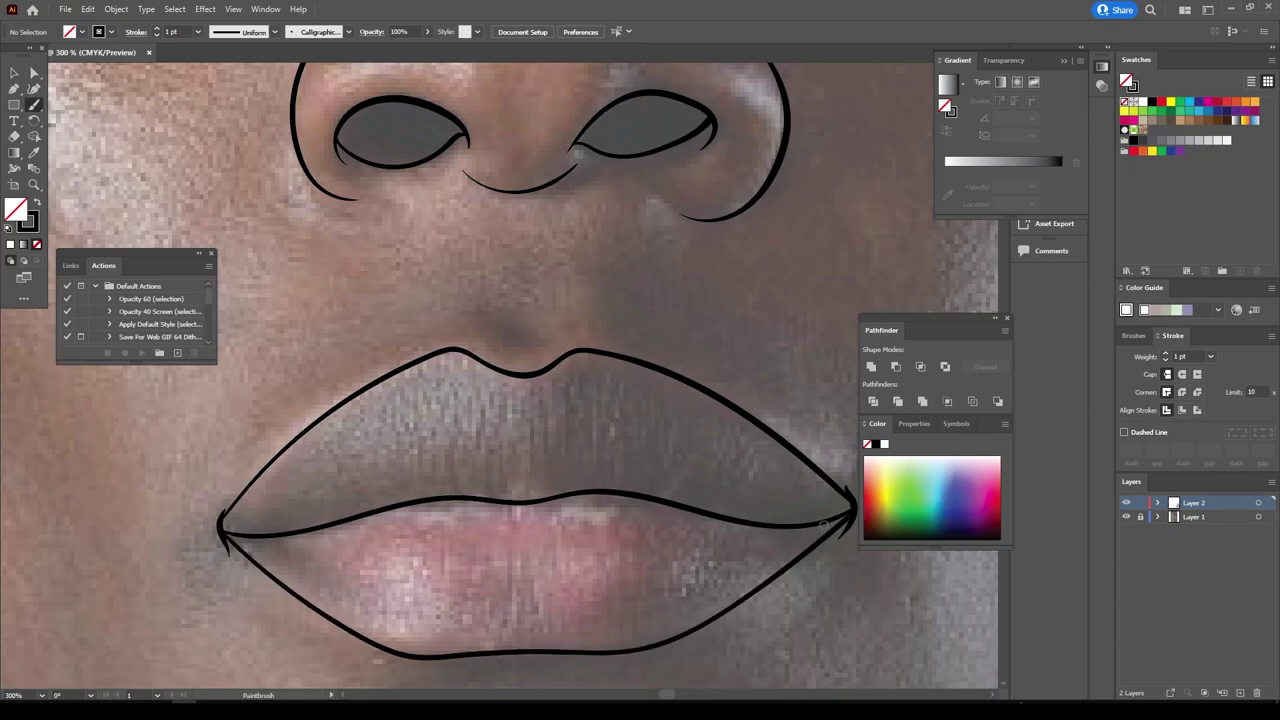
Trace the first eye's upper and lower lids, inner corner and crease line.
key(ctrl+minus)
scroll(500, 376, up, 5)
key(ctrl+plus)
drag(252, 442, 702, 434)
mouse_move(284, 430)
mouse_down()
mouse_move(232, 444)
mouse_move(704, 440)
mouse_up()
drag(630, 398, 622, 438)
mouse_move(228, 414)
mouse_down()
mouse_move(604, 312)
mouse_move(714, 406)
mouse_up()
drag(416, 522, 664, 480)
Trace the other eye's upper lid, crease, lower lid, inner corner and under-eye line.
key(ctrl+minus)
scroll(500, 400, left, 5)
mouse_move(382, 424)
mouse_down()
mouse_move(472, 384)
mouse_move(776, 450)
mouse_up()
mouse_move(394, 402)
mouse_down()
mouse_move(674, 340)
mouse_move(776, 434)
mouse_up()
drag(384, 424, 712, 432)
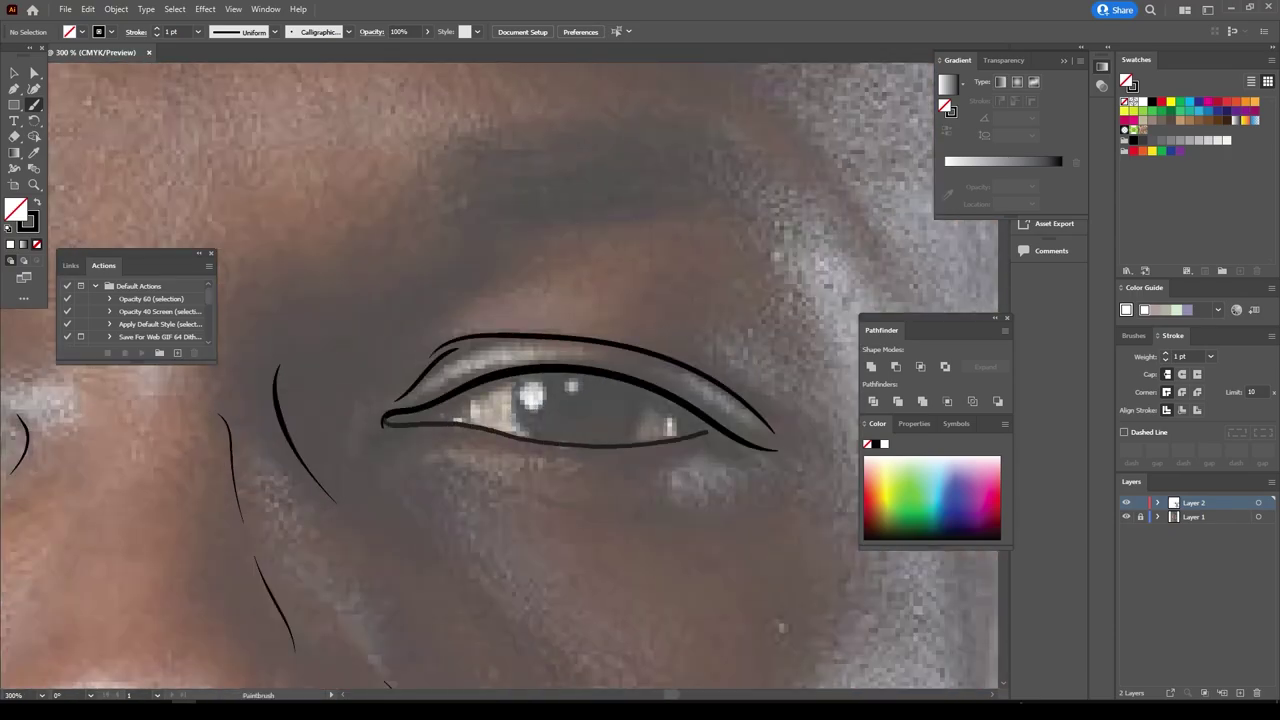
drag(438, 426, 455, 398)
drag(428, 453, 602, 505)
Trace the left and right cheek contours on the zoomed-out face.
key(ctrl+minus)
key(ctrl+minus)
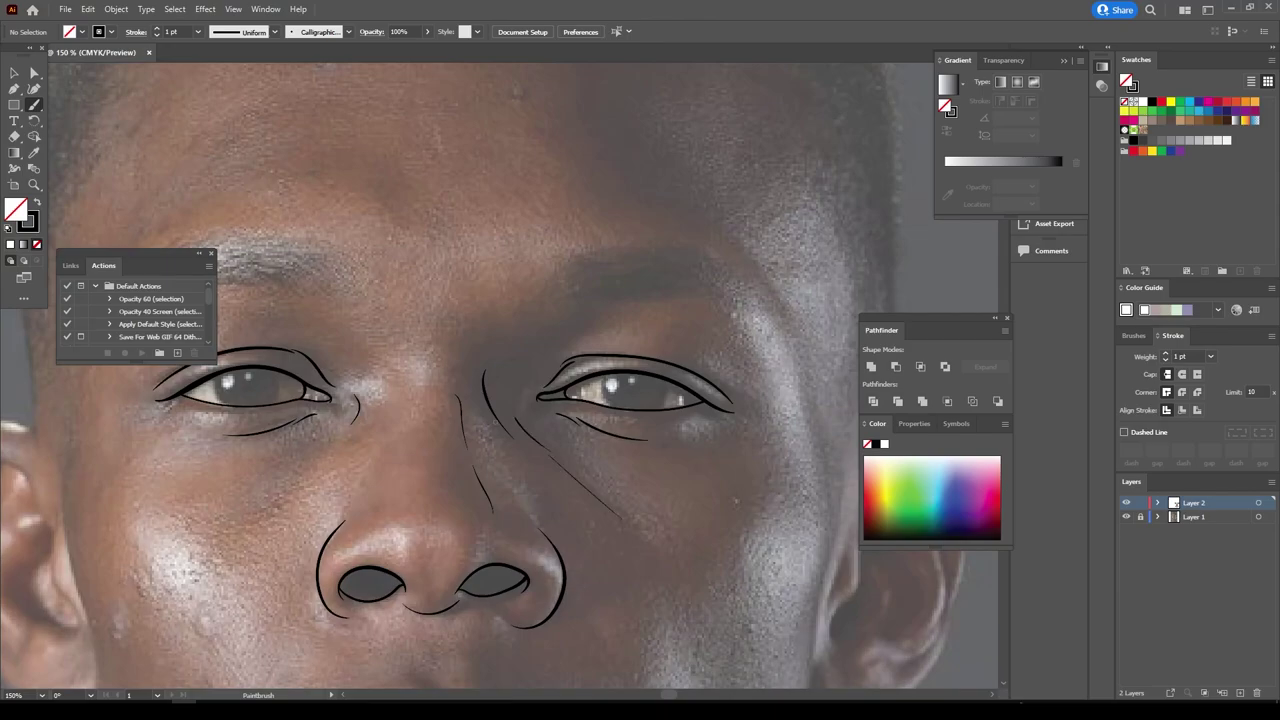
key(ctrl+minus)
drag(272, 385, 296, 505)
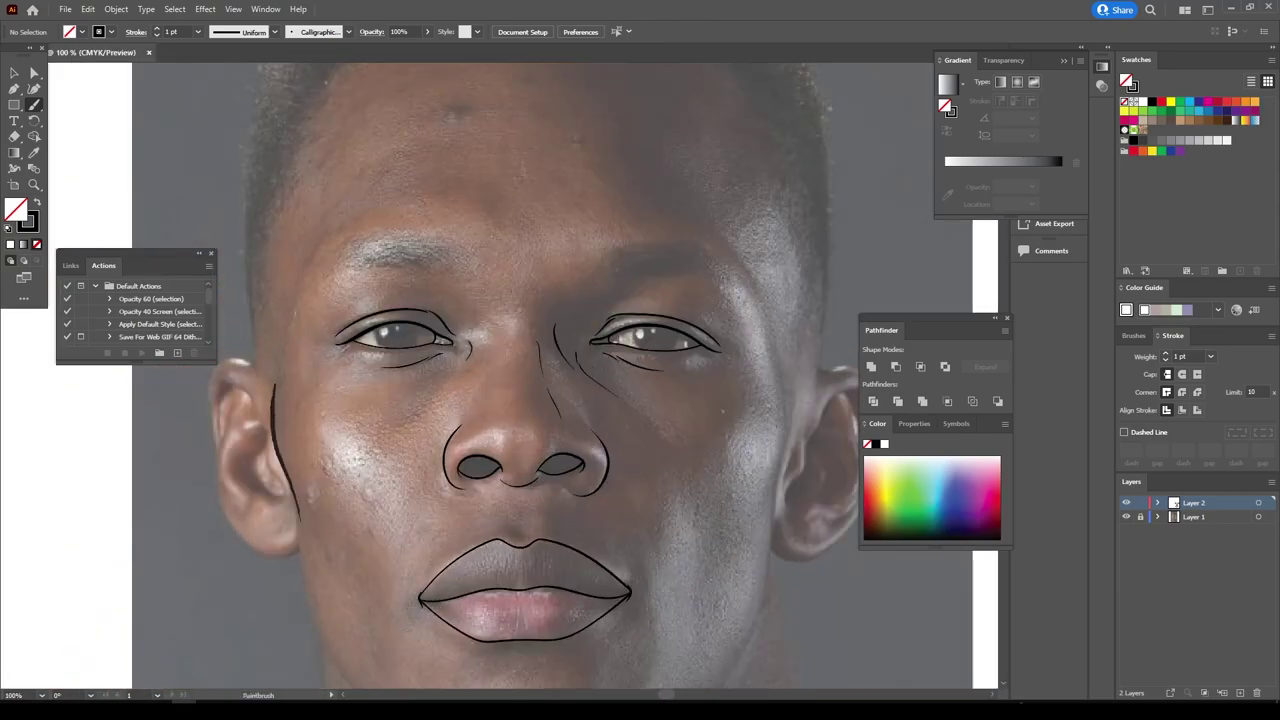
drag(785, 360, 772, 505)
key(ctrl+minus)
key(ctrl+minus)
key(ctrl+plus)
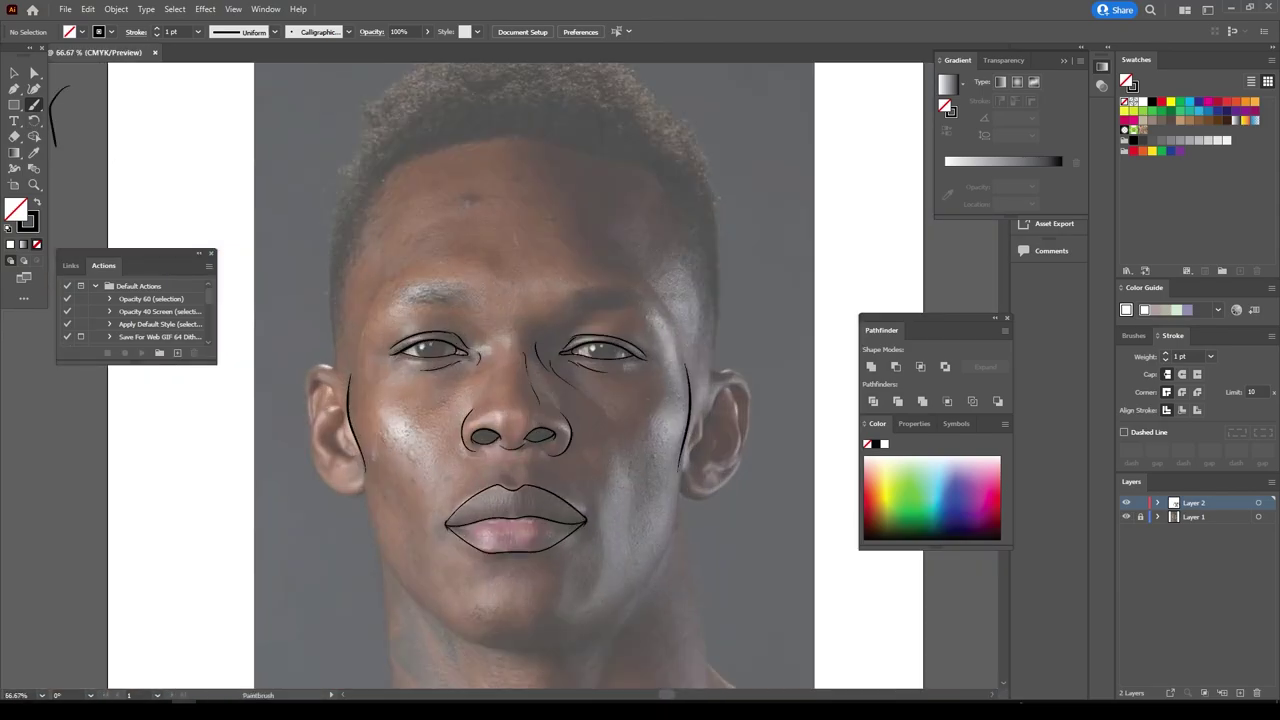
Set the stroke weight to 2 pt and outline the first ear's rim, lobe and inner folds.
click(198, 31)
click(215, 108)
scroll(740, 450, up, 4)
drag(514, 482, 568, 272)
scroll(570, 300, up, 1)
mouse_move(575, 368)
mouse_down()
mouse_move(757, 230)
mouse_move(758, 436)
mouse_up()
drag(584, 590, 644, 588)
drag(748, 482, 686, 584)
drag(693, 204, 740, 512)
drag(598, 344, 682, 372)
drag(691, 414, 604, 522)
Outline the other ear from lobe to top, plus a short curve beside the cheek.
drag(538, 538, 626, 512)
scroll(600, 520, down, 2)
drag(506, 500, 582, 556)
drag(483, 520, 795, 280)
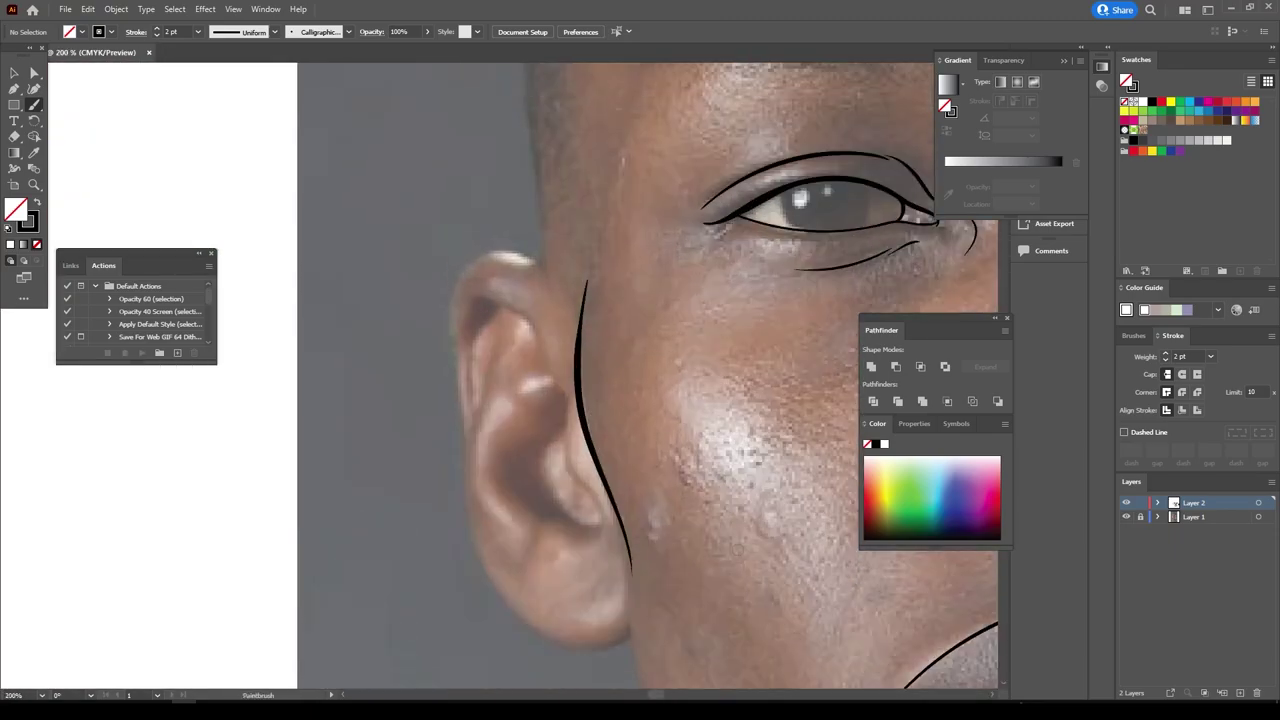
mouse_move(565, 418)
mouse_down()
mouse_move(603, 540)
mouse_move(492, 312)
mouse_move(466, 374)
mouse_up()
drag(476, 436, 473, 339)
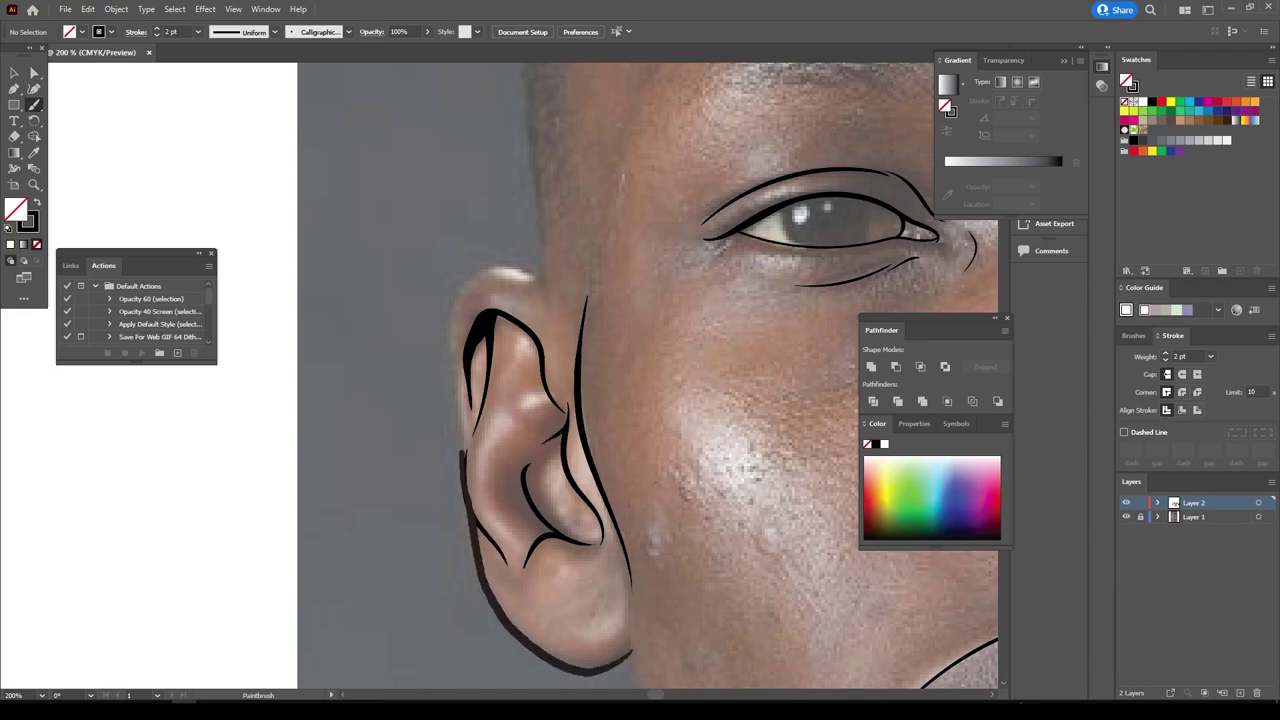
drag(630, 585, 470, 265)
Draw the jawline from ear to ear around the chin.
key(ctrl+minus)
key(ctrl+minus)
key(ctrl+minus)
key(ctrl+minus)
key(ctrl+plus)
key(ctrl+plus)
key(ctrl+plus)
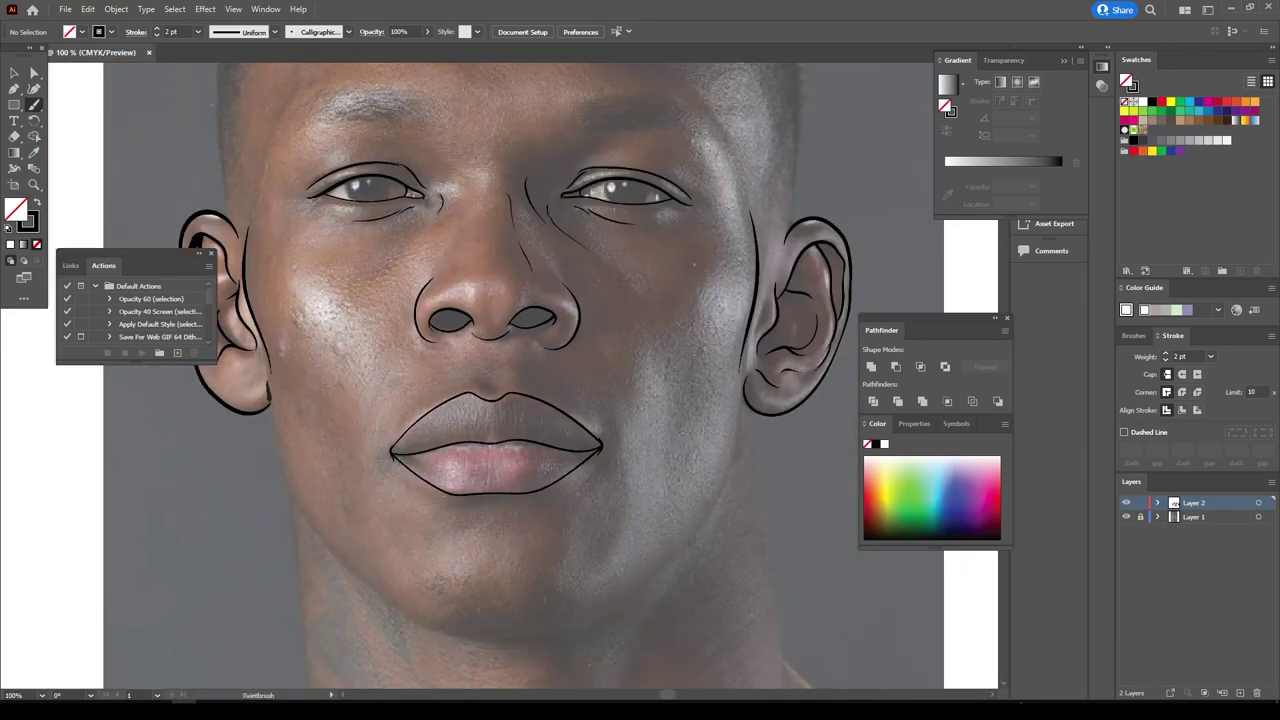
drag(268, 400, 744, 406)
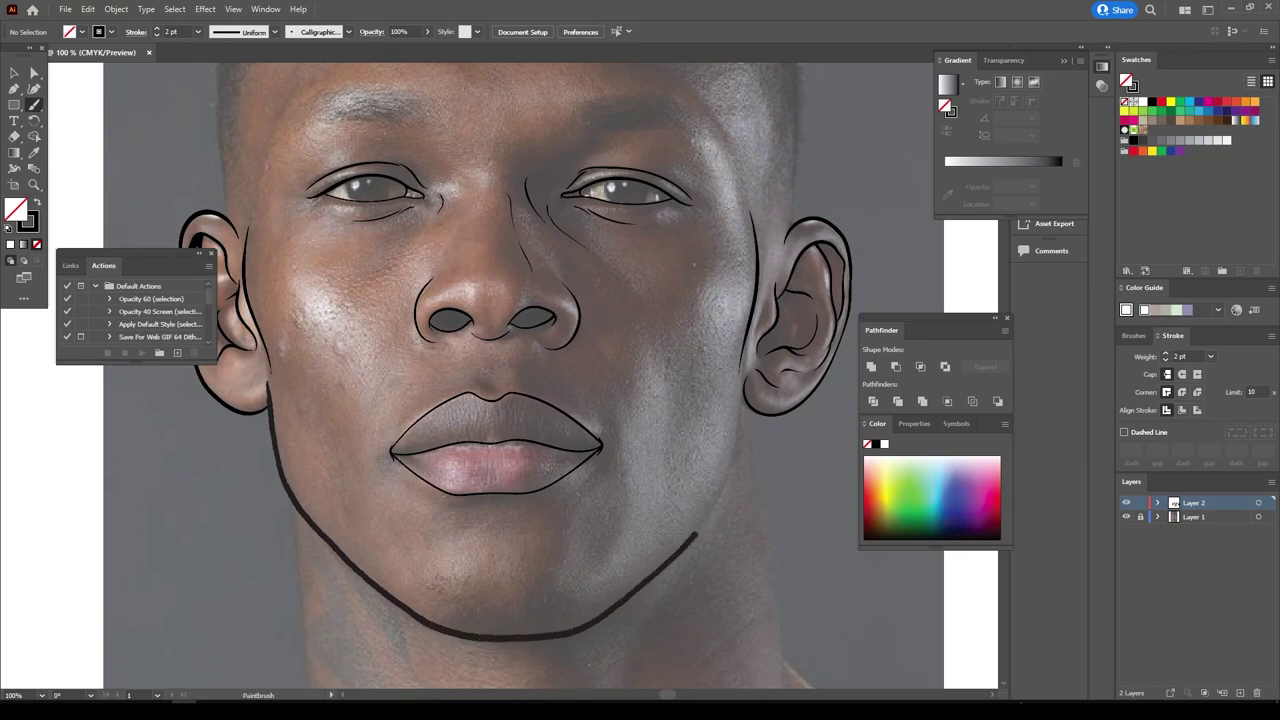
key(ctrl+plus)
key(ctrl+plus)
key(ctrl+minus)
Trace the left and right sides of the head up toward the forehead.
drag(400, 300, 590, 640)
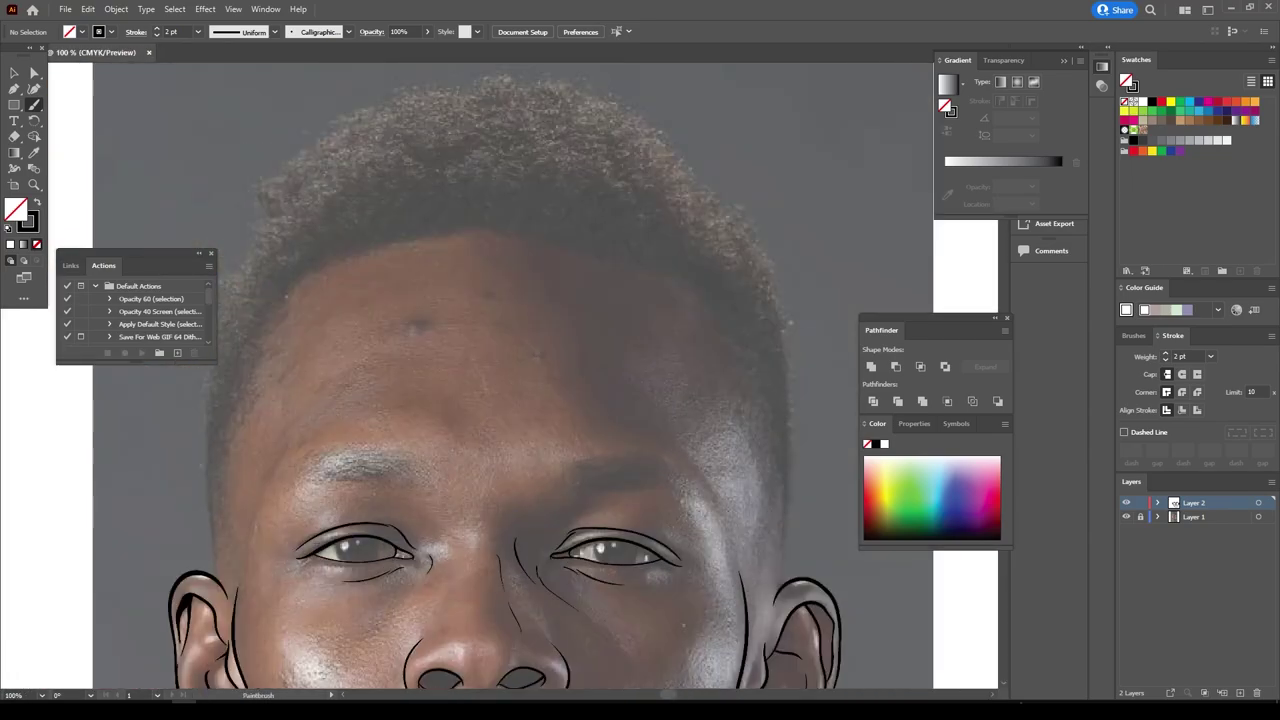
drag(220, 584, 205, 364)
drag(786, 596, 766, 276)
key(ctrl+minus)
key(ctrl+minus)
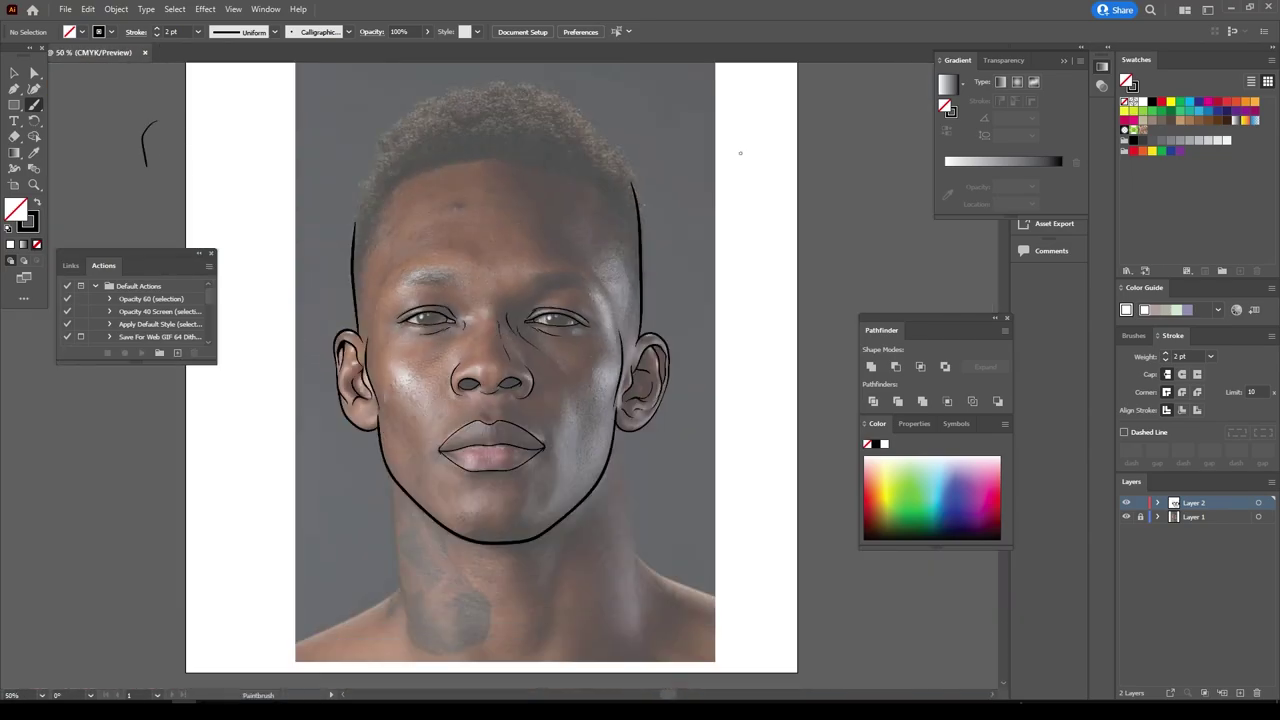
key(ctrl+plus)
scroll(530, 375, down, 1)
key(ctrl+plus)
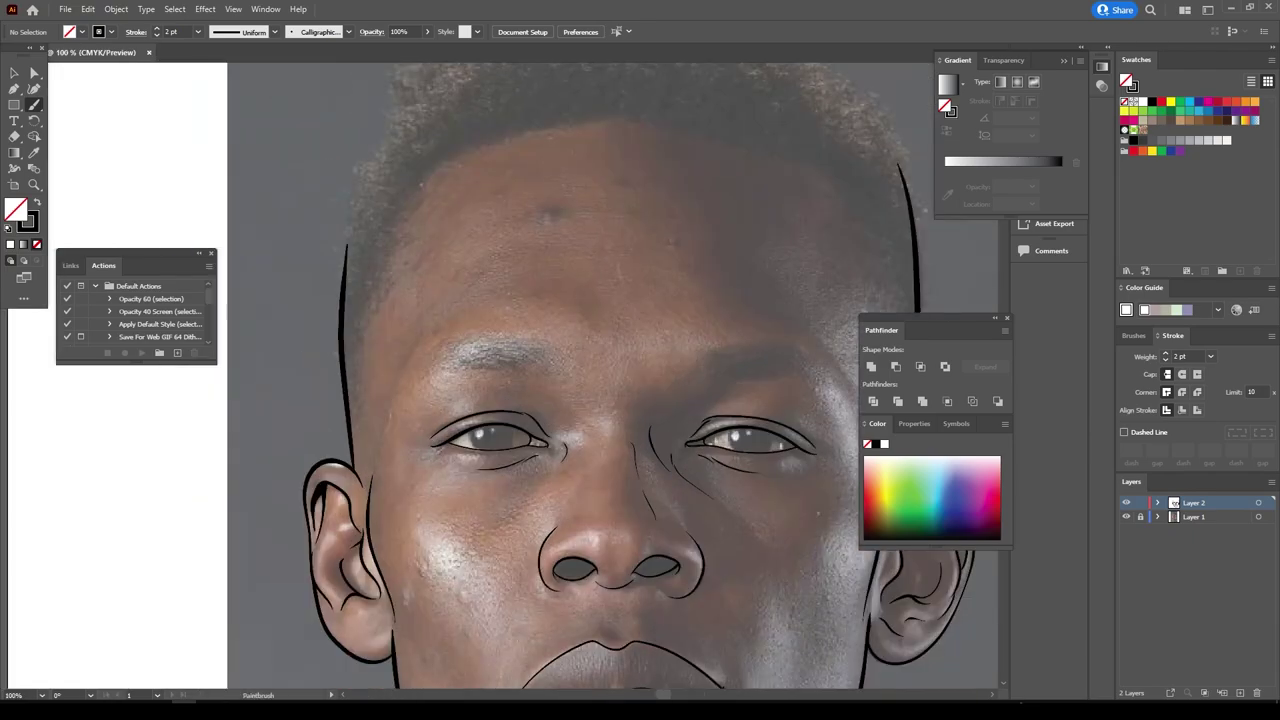
Paint fine hair strokes for both eyebrows, zooming in on each brow.
key(ctrl+plus)
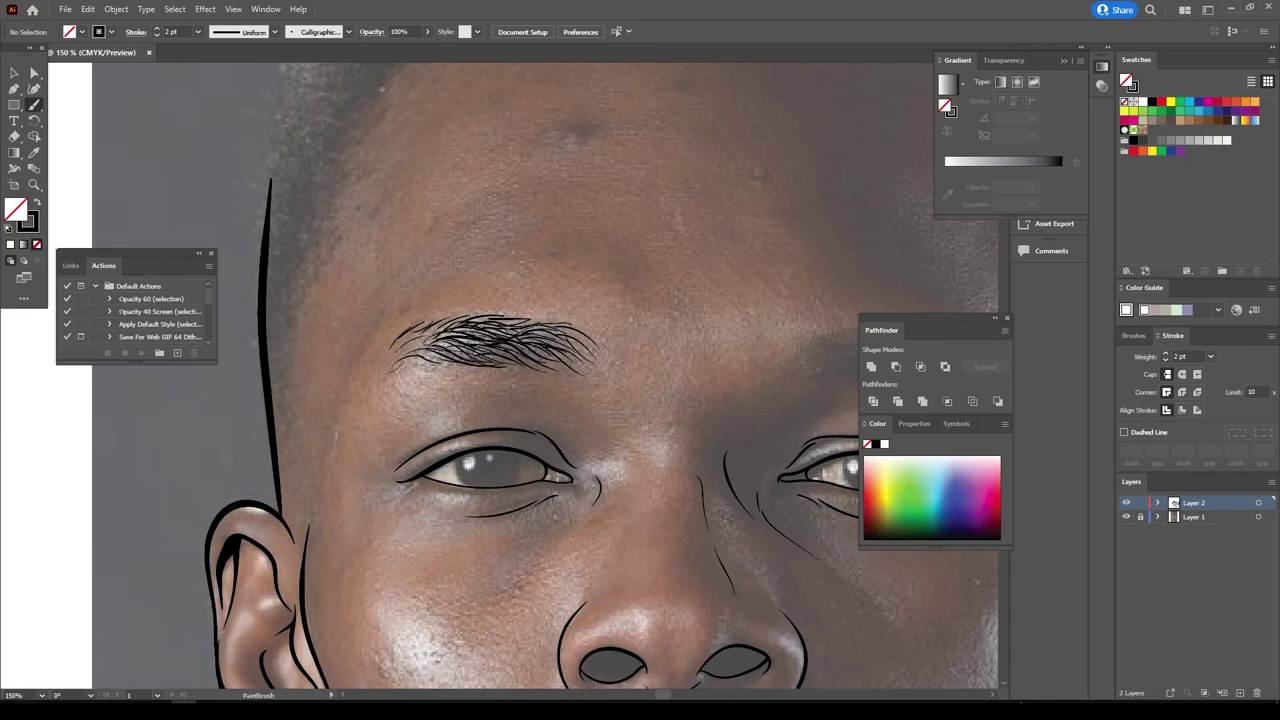
key(ctrl+0)
key(ctrl+plus)
key(ctrl+plus)
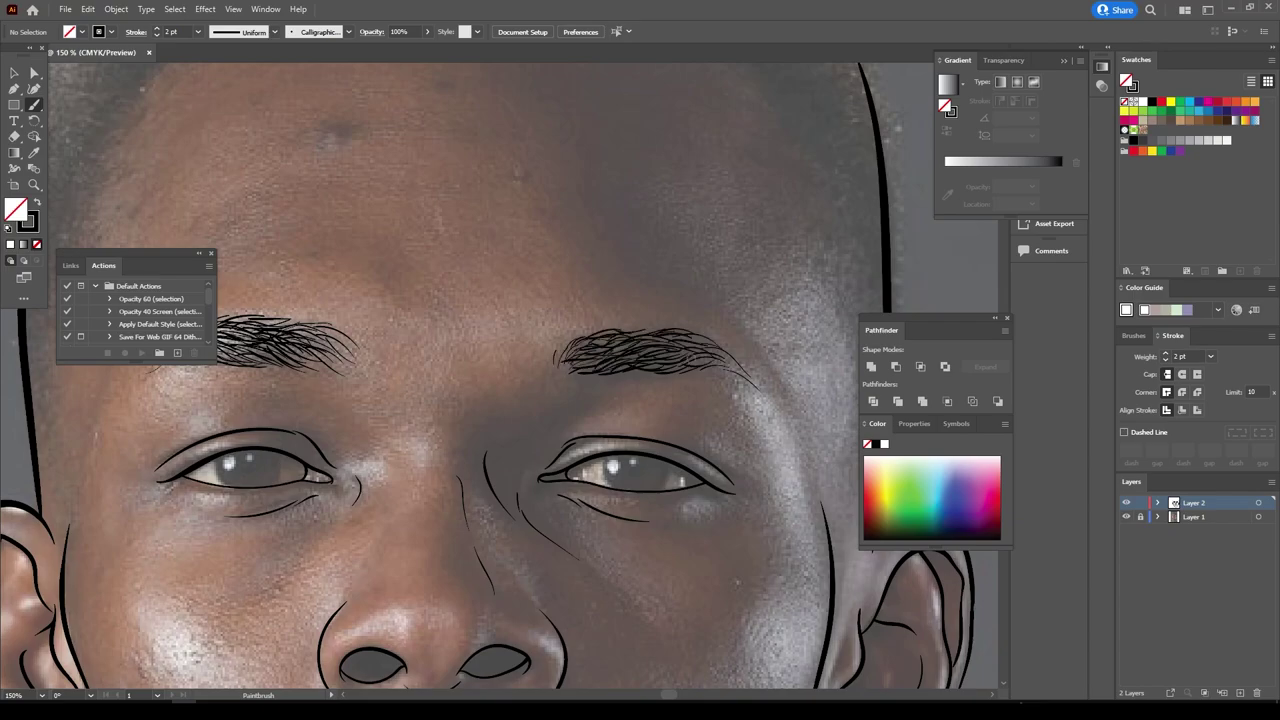
key(ctrl+0)
Hide and re-show the reference photo to check the strokes, then return to the brow area.
click(1126, 516)
click(1126, 516)
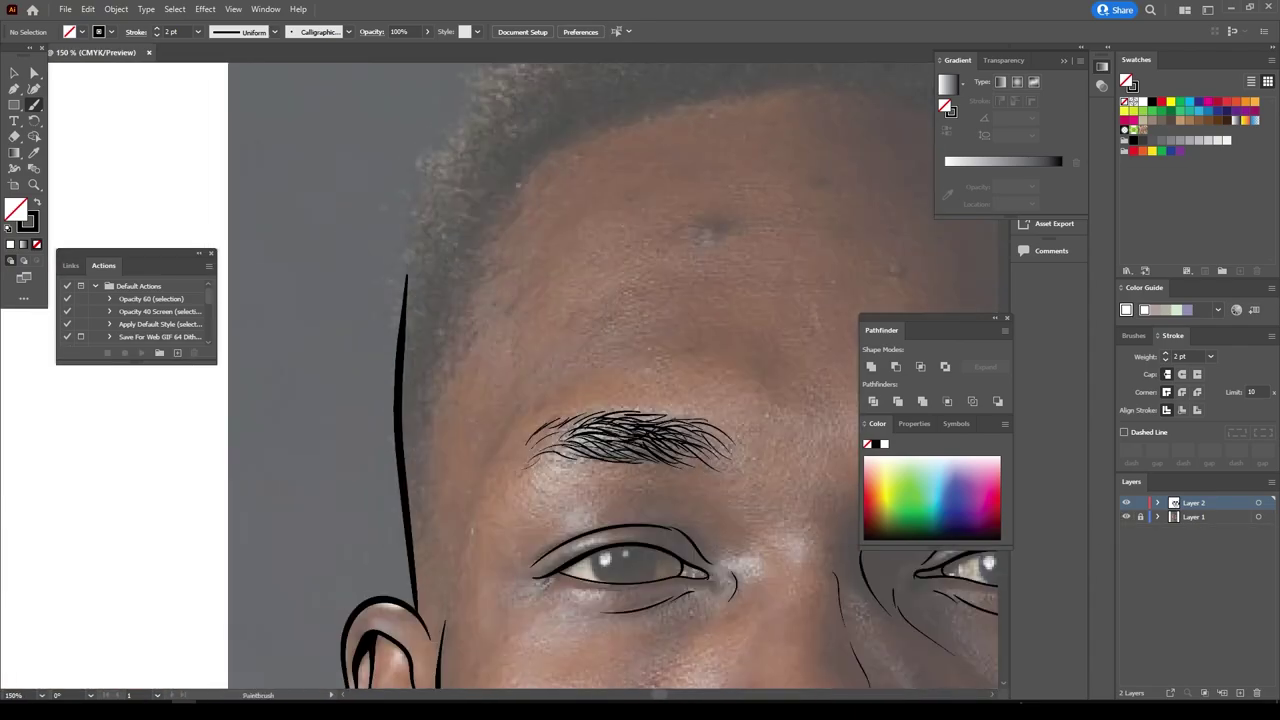
key(ctrl+plus)
key(ctrl+plus)
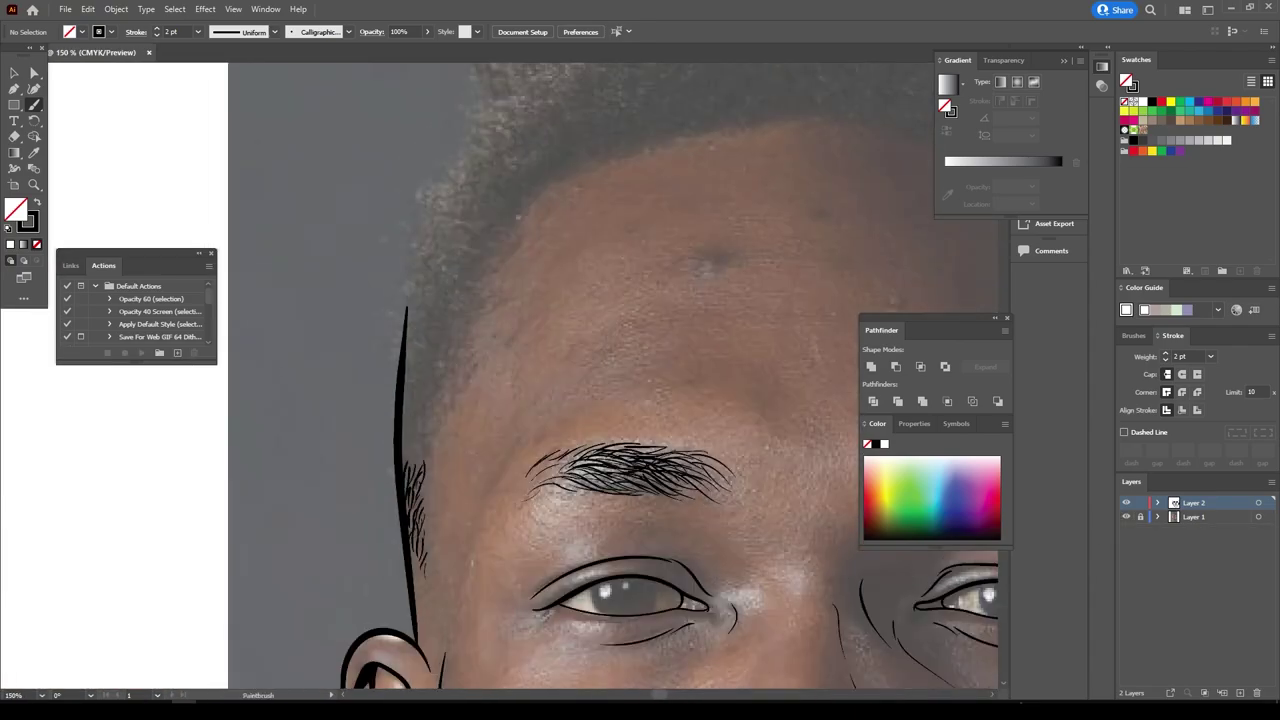
scroll(500, 370, right, 10)
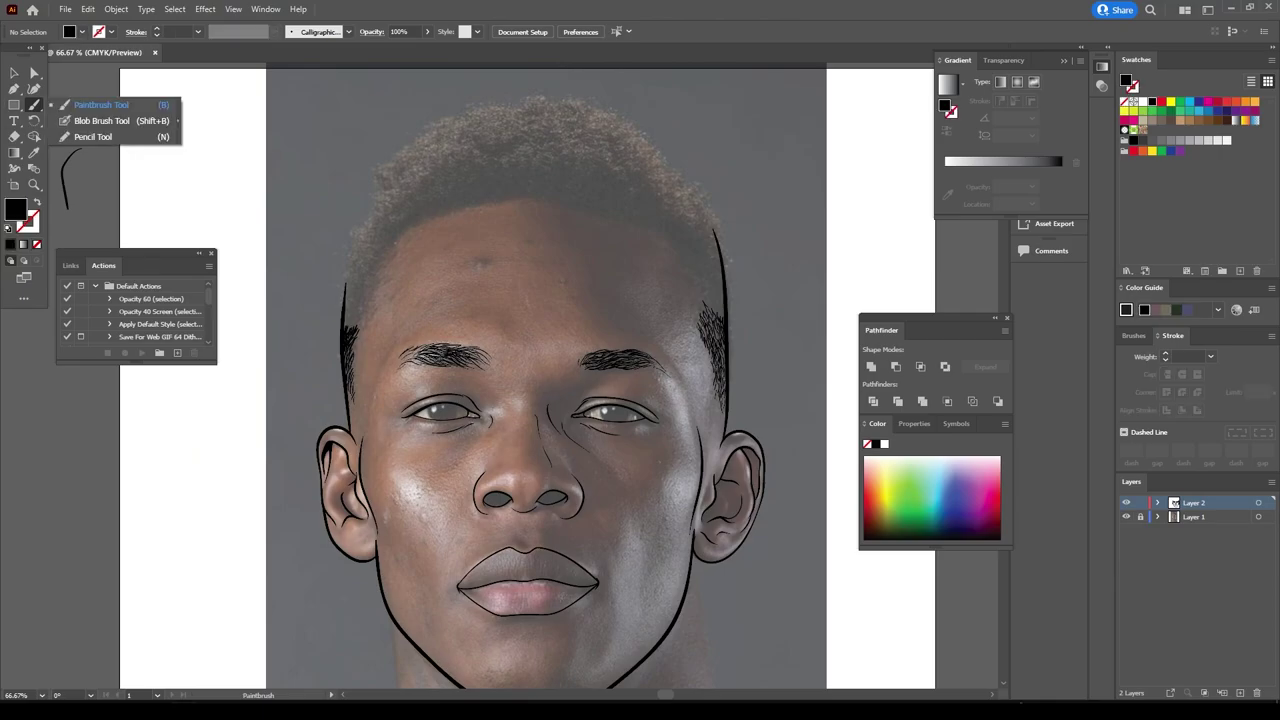
With the Pencil, draw solid black hair shapes along the left and right hairline.
key(n)
key(ctrl+equal)
key(ctrl+equal)
key(ctrl+equal)
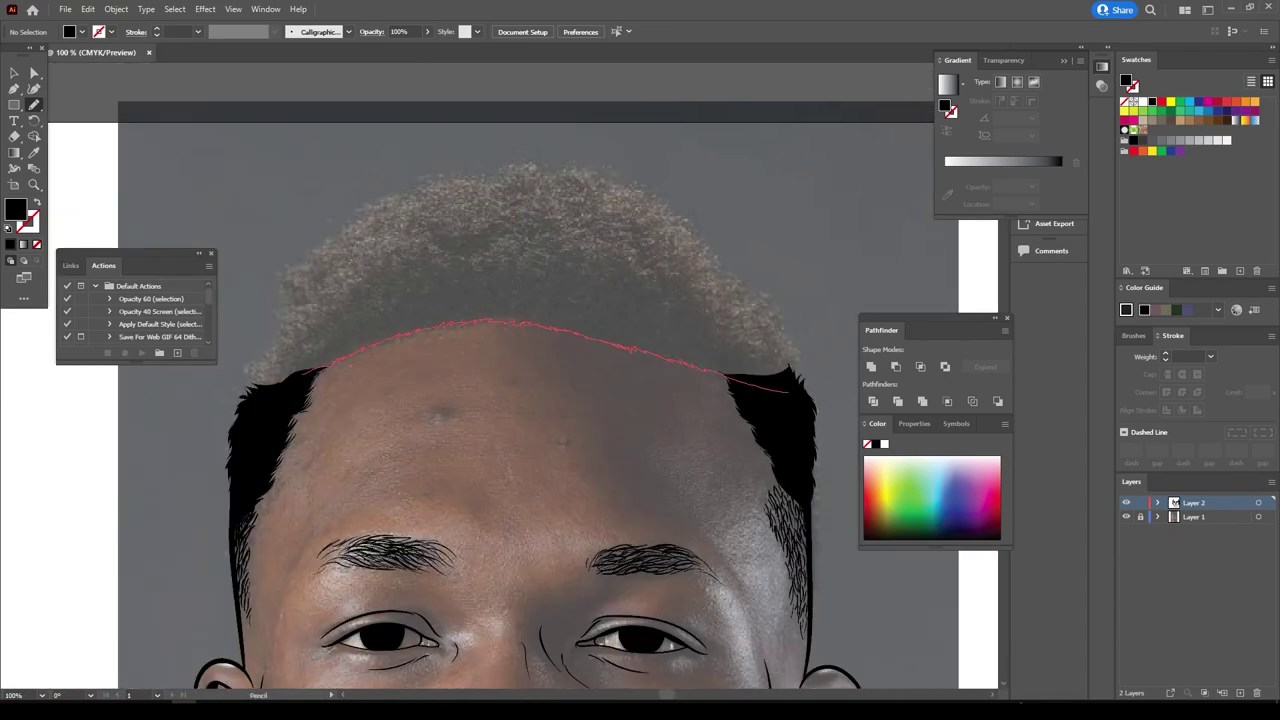
drag(789, 392, 789, 392)
key(ctrl+z)
drag(400, 338, 300, 372)
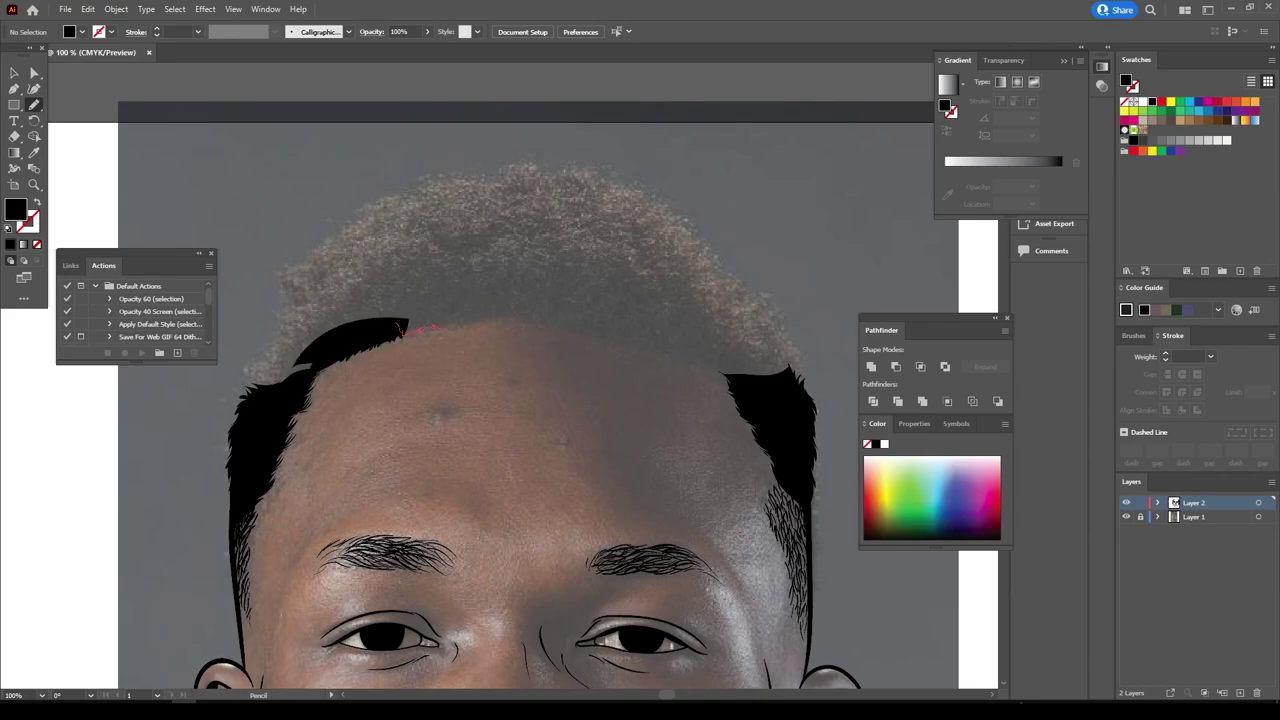
drag(370, 322, 398, 330)
drag(580, 328, 755, 372)
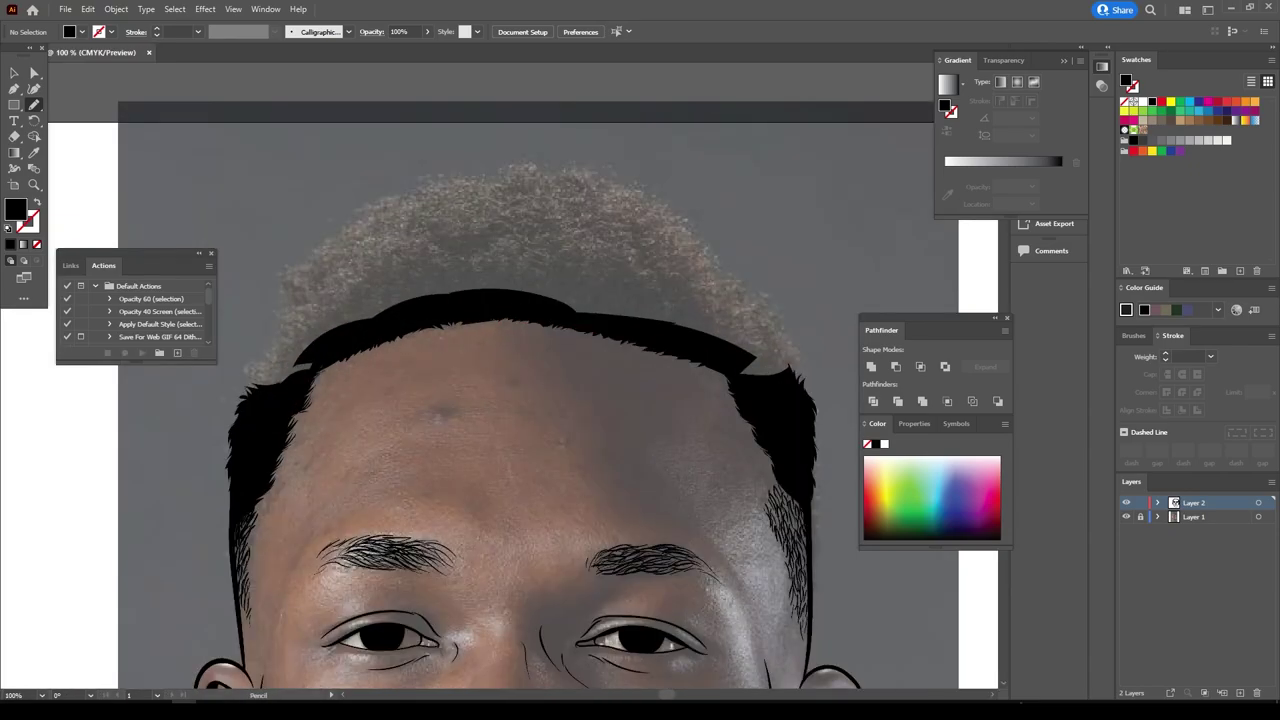
drag(240, 398, 240, 398)
drag(686, 343, 796, 392)
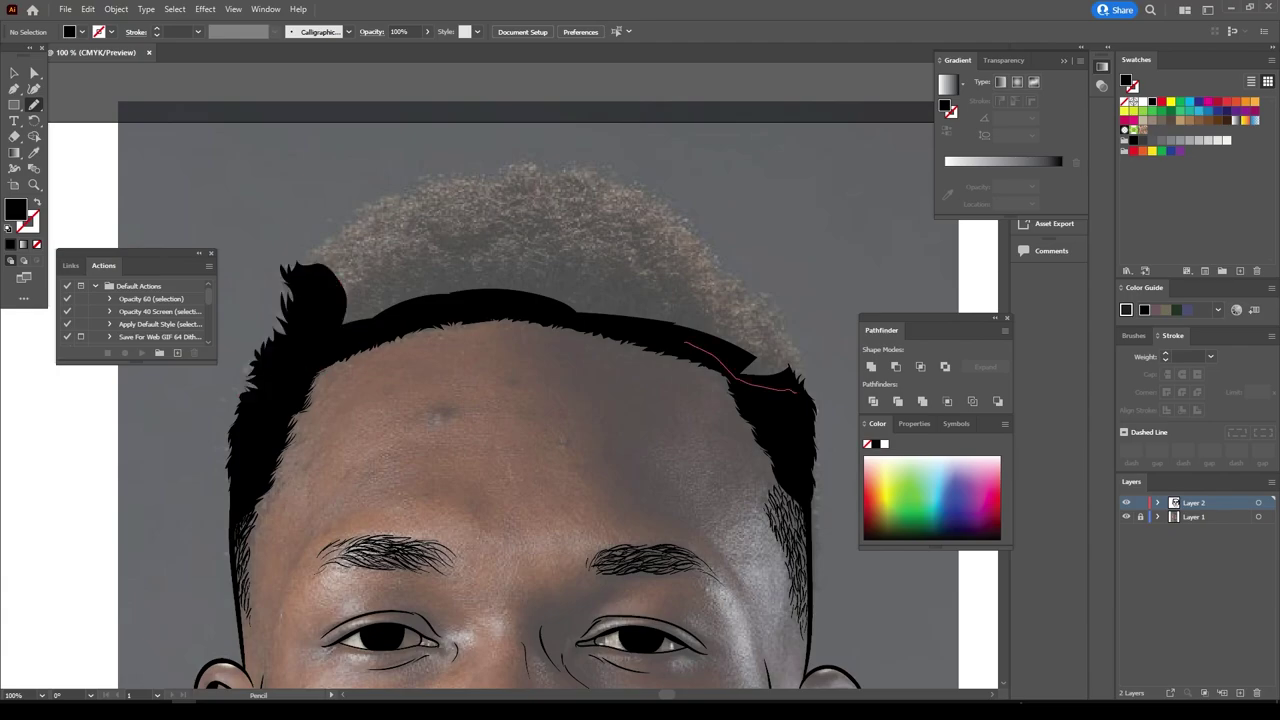
drag(680, 372, 326, 408)
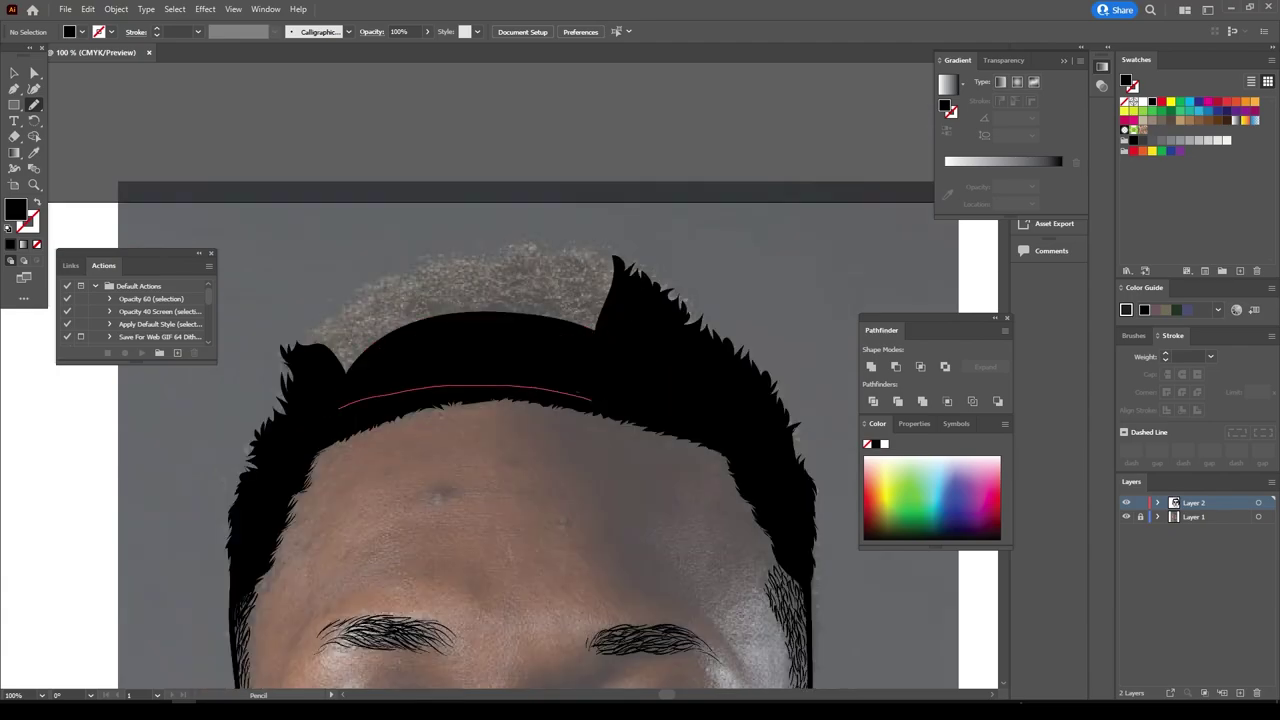
drag(612, 262, 634, 342)
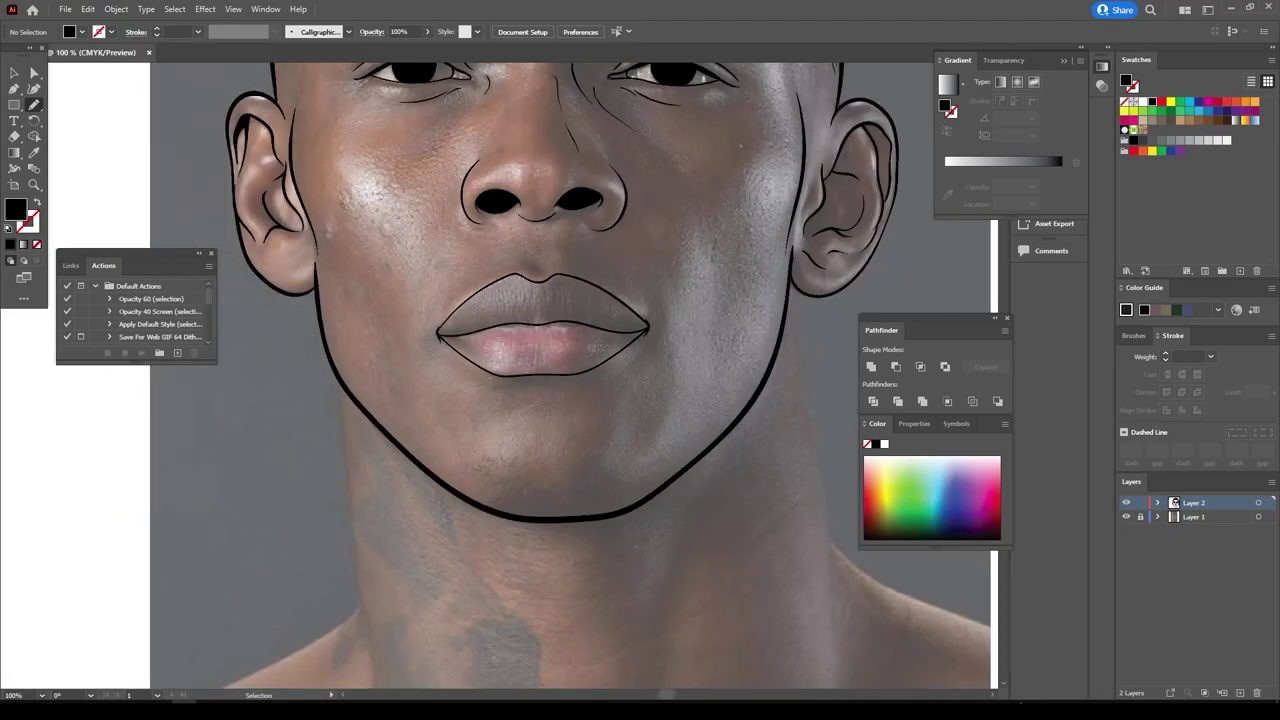
Add black stubble marks under the lower lip and near the jawline, then select all artwork.
drag(336, 428, 400, 437)
key(ctrl+1)
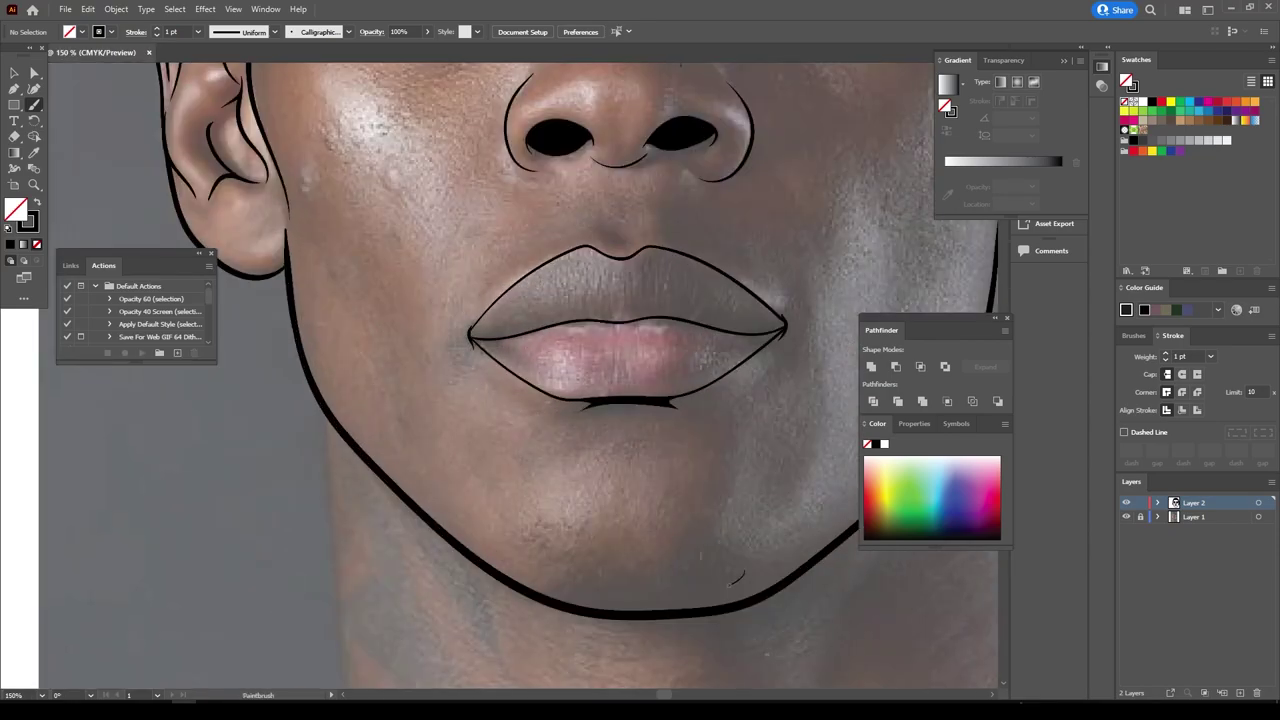
drag(685, 553, 742, 572)
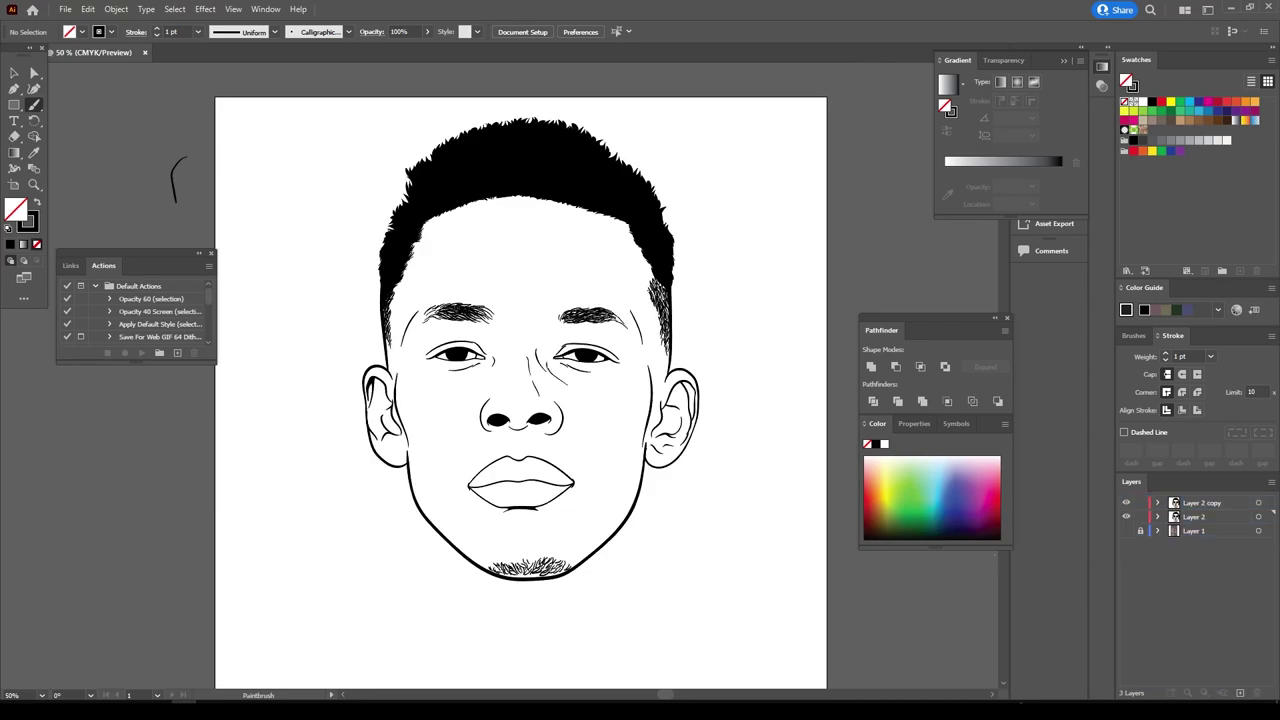
key(v)
key(ctrl+a)
Load the CHIWORLD SKIN TONES #1 swatch library and set a red-brown skin tone as fill.
key(shift+ctrl+a)
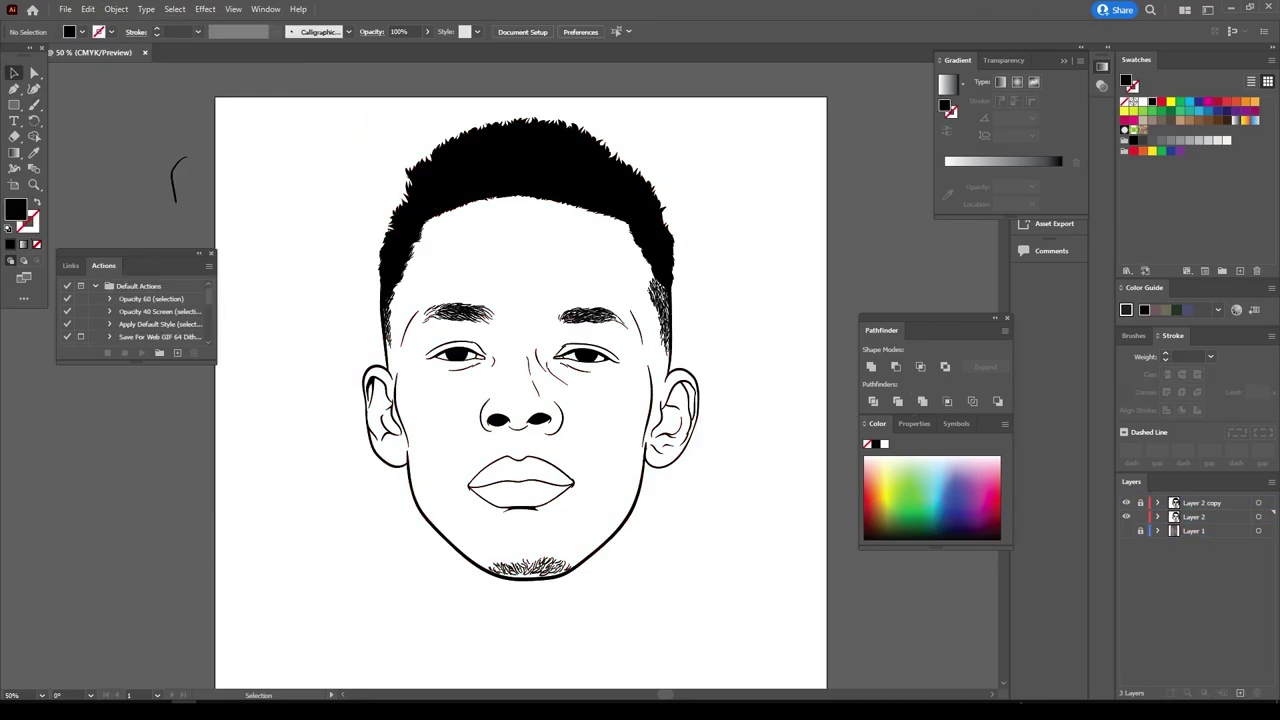
click(1127, 271)
click(1160, 620)
click(56, 295)
double_click(300, 110)
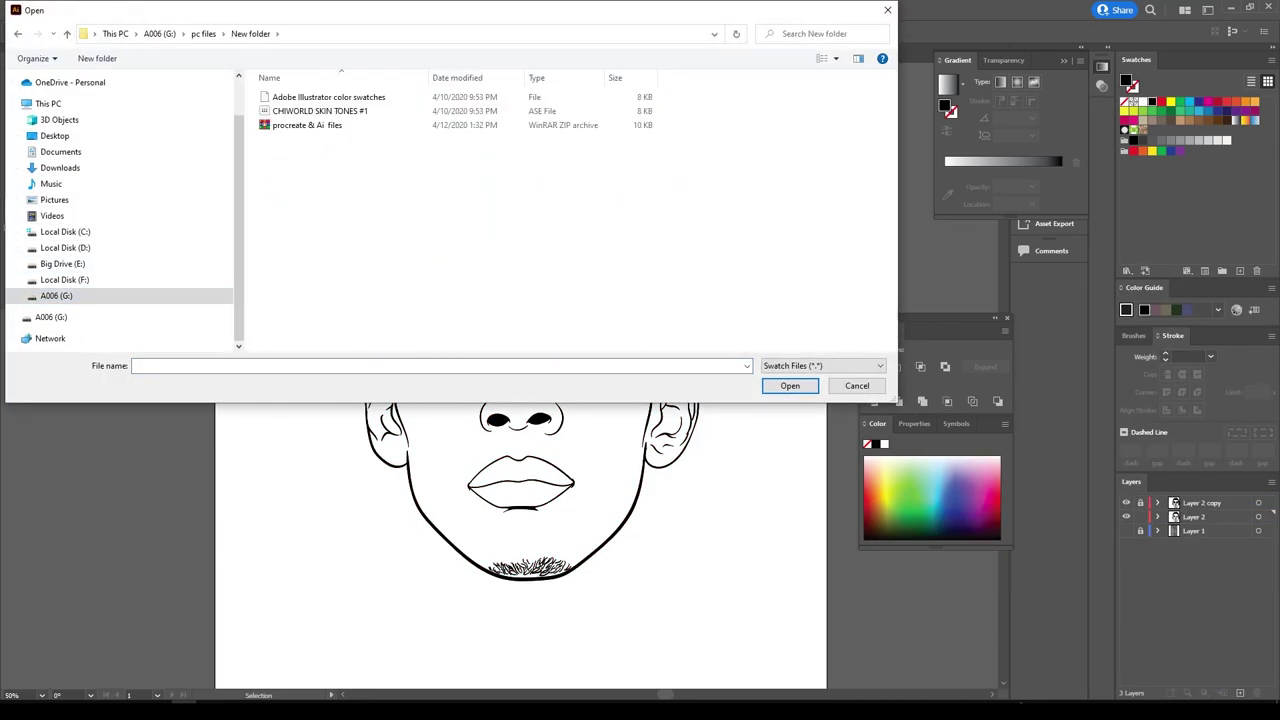
double_click(357, 129)
click(1143, 194)
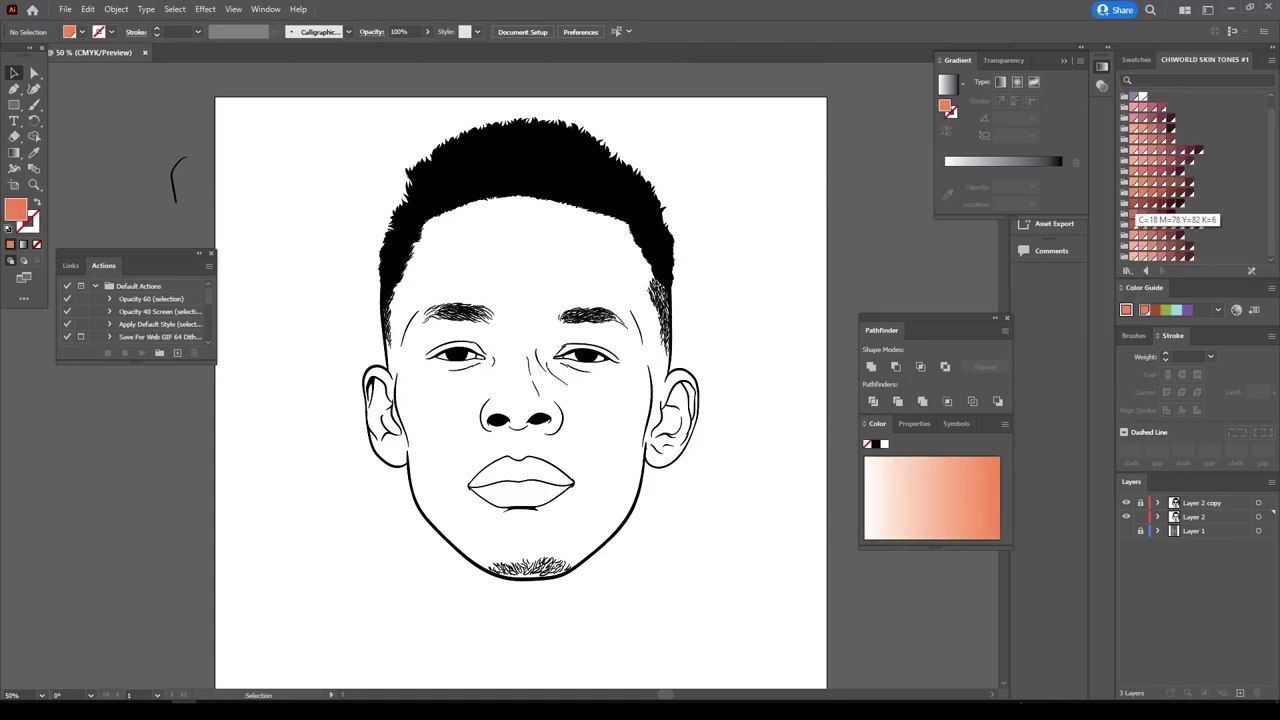
click(1150, 206)
Draw a skin-coloured rectangle over the face and send it behind the line art.
key(m)
drag(328, 117, 785, 610)
key(v)
right_click(716, 338)
click(940, 624)
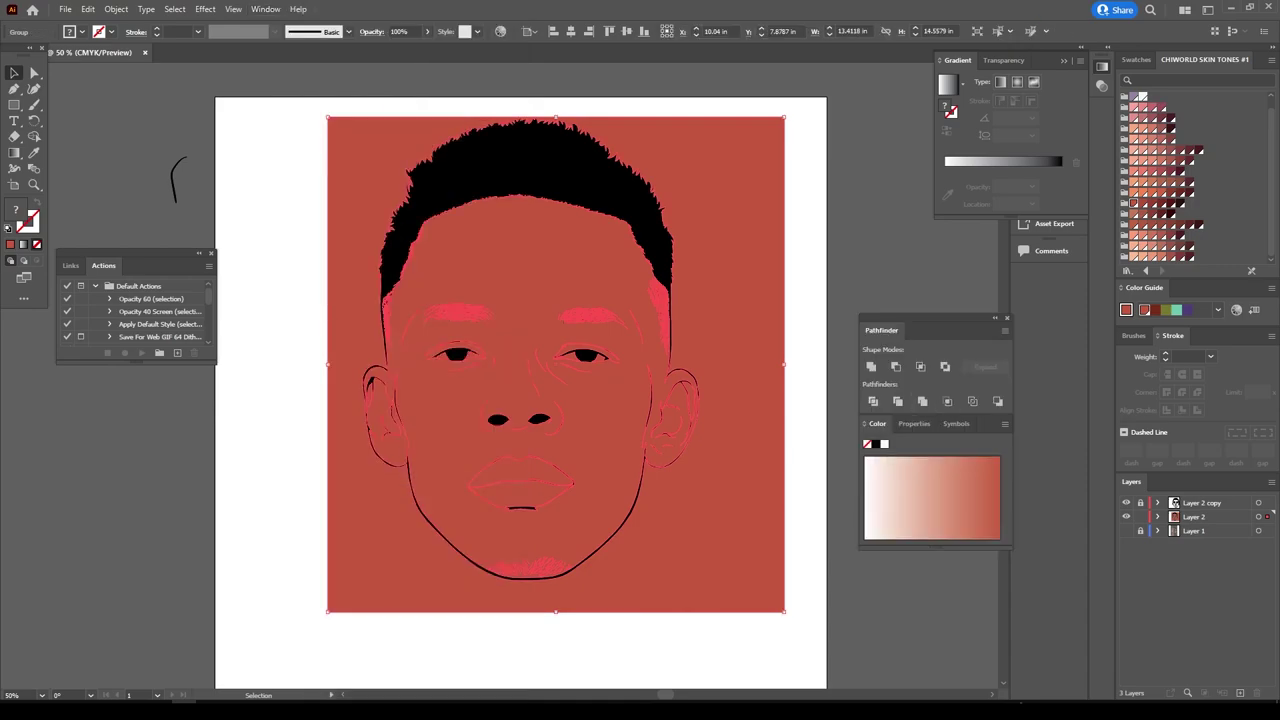
key(Escape)
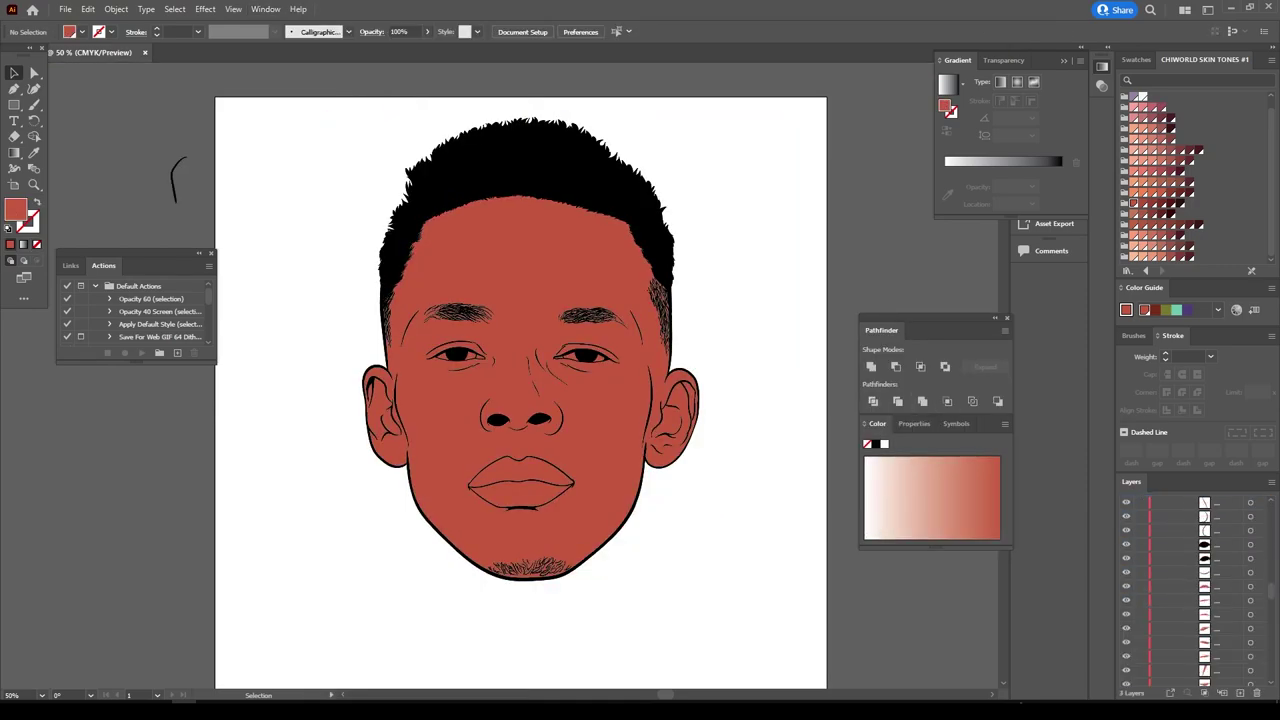
double_click(663, 362)
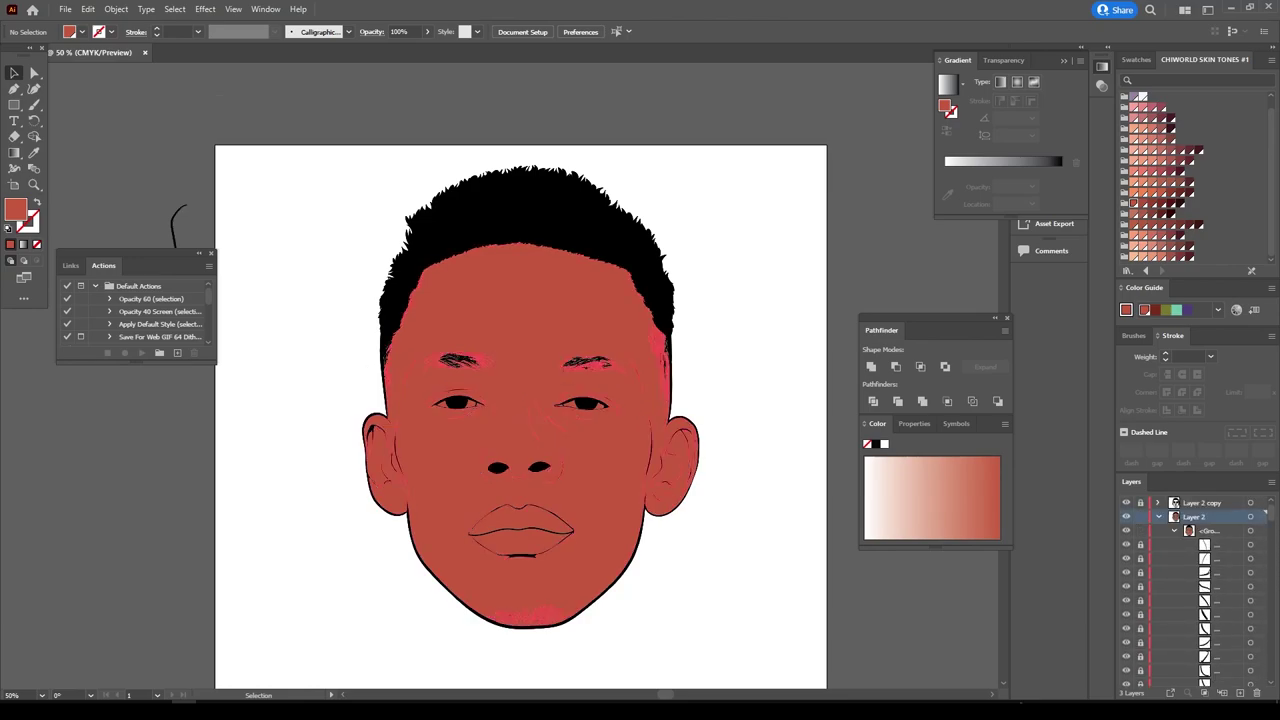
key(Escape)
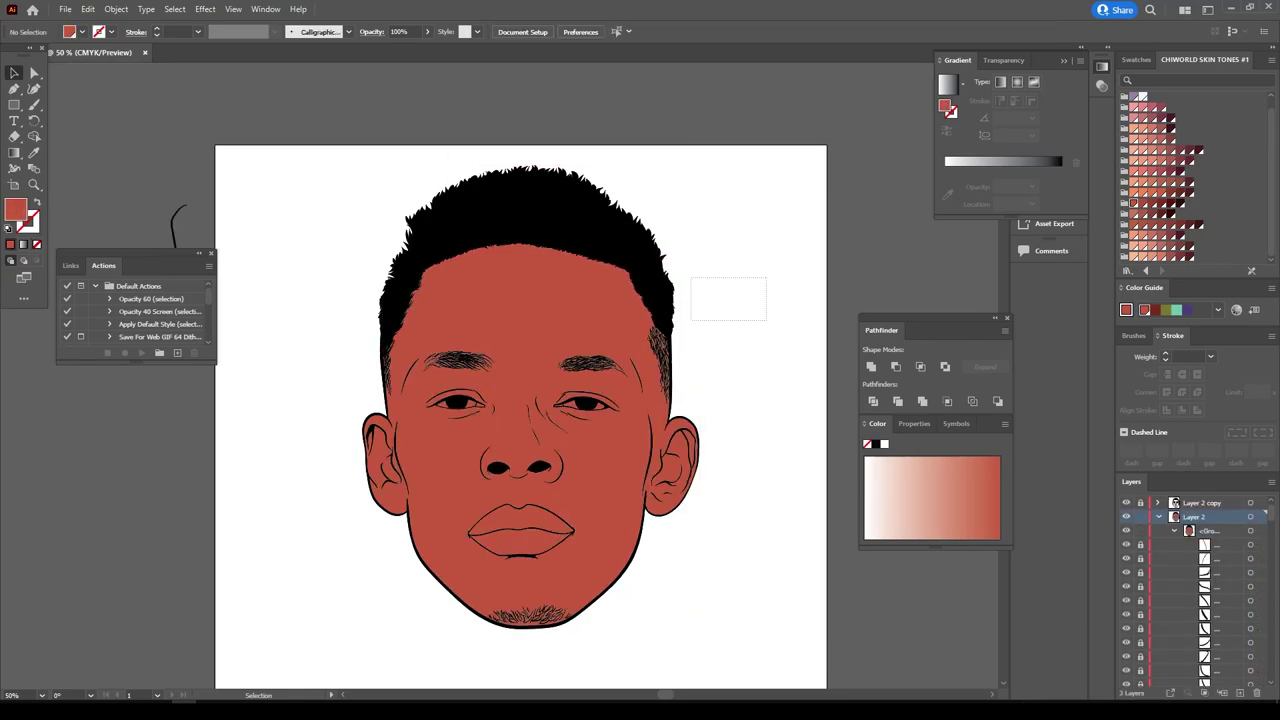
scroll(600, 400, up, 3)
Inside the face group, colour the upper lip mauve, lower lip light pink, and inner eye corners pink.
right_click(700, 275)
click(715, 286)
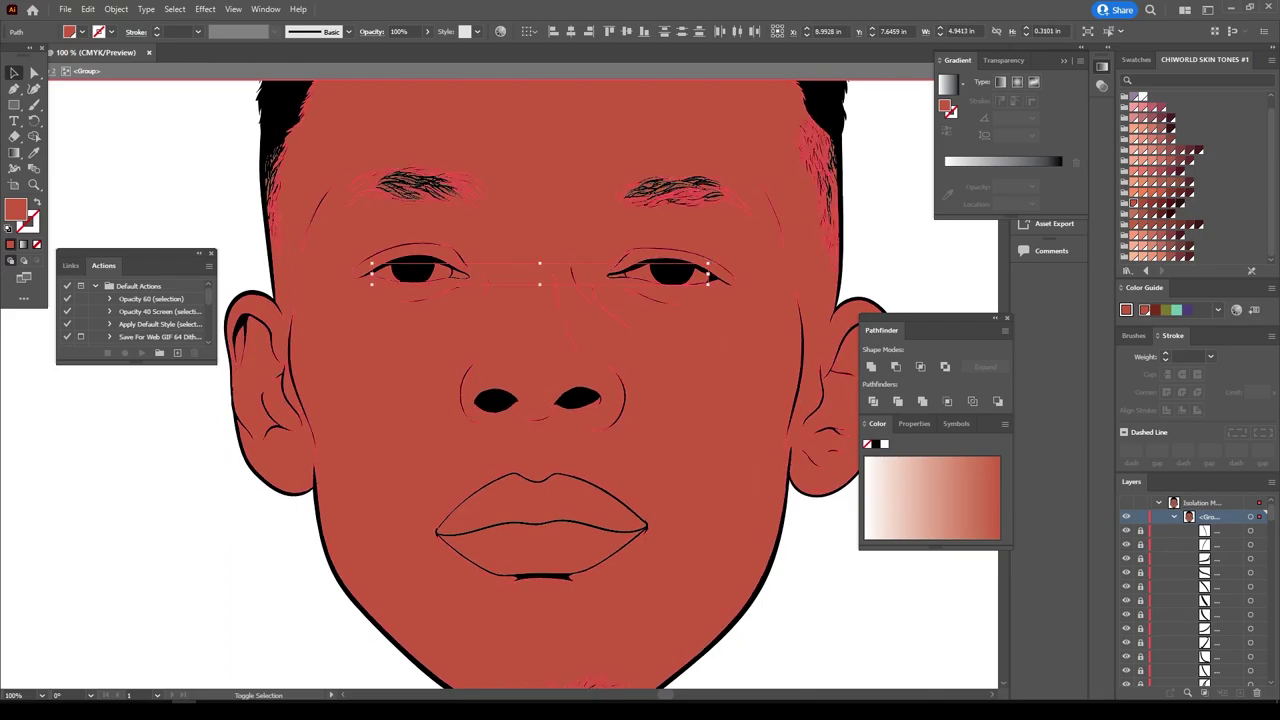
click(540, 500)
click(1150, 110)
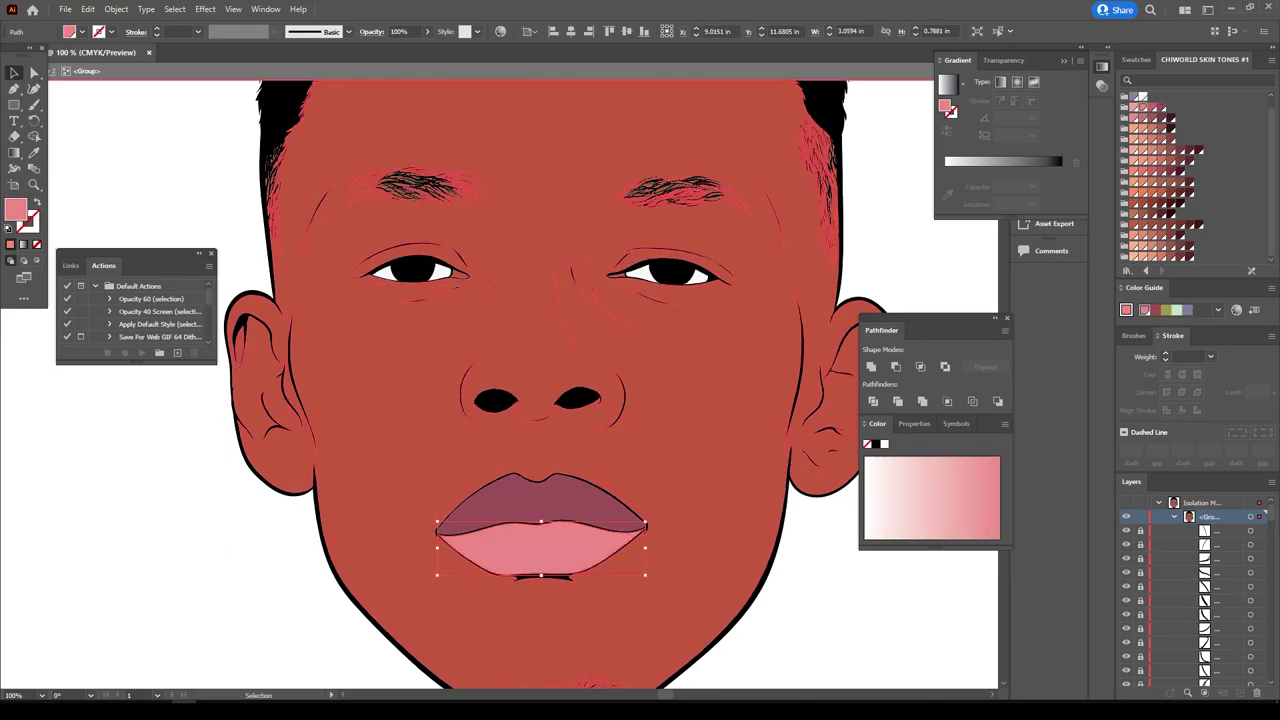
click(538, 272)
click(1148, 112)
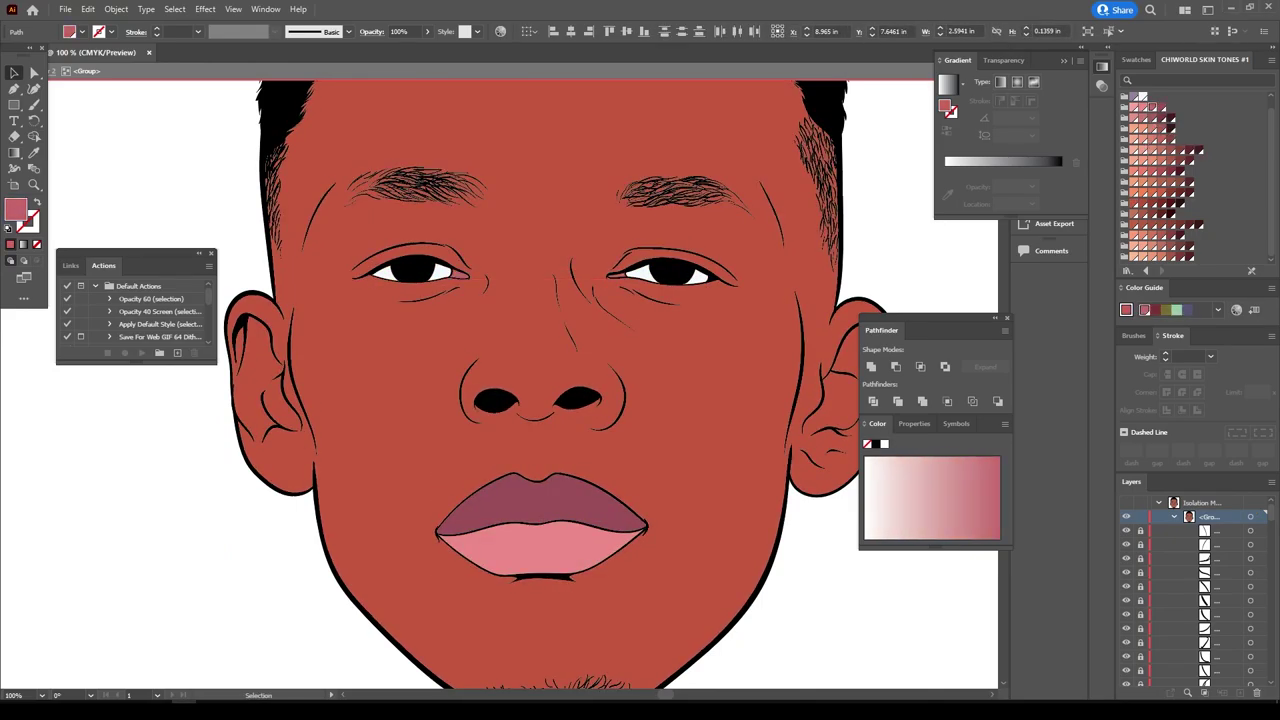
Recolour the upper lip to a deep maroon, fine-tuning it in the Color Picker.
key(ctrl+shift+a)
key(ctrl+0)
scroll(560, 480, up, 3)
click(560, 470)
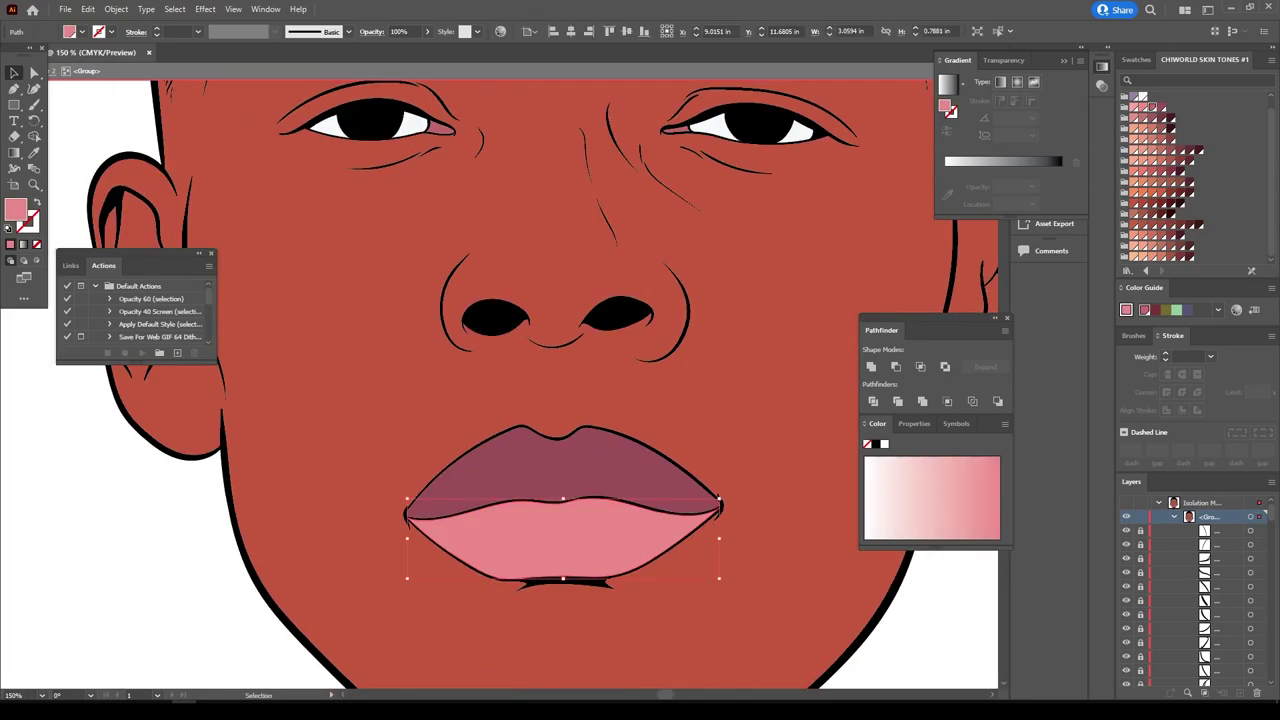
click(1150, 130)
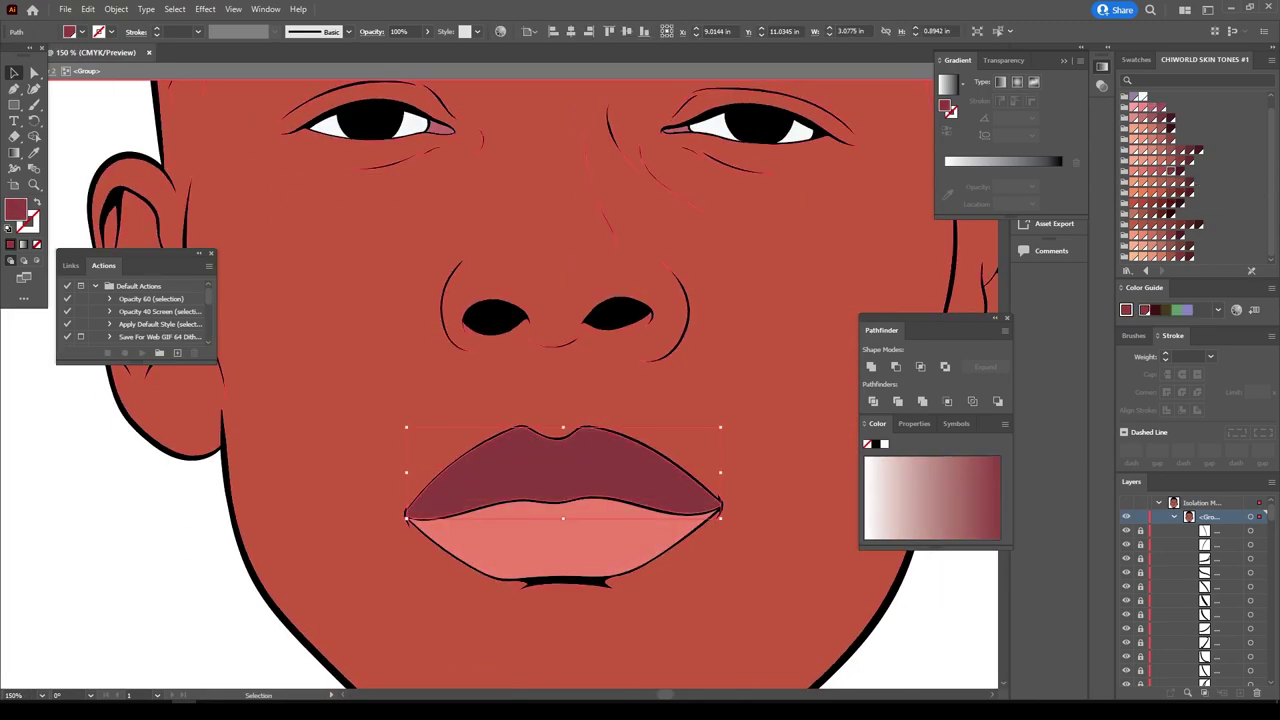
click(1160, 150)
double_click(15, 208)
key(Return)
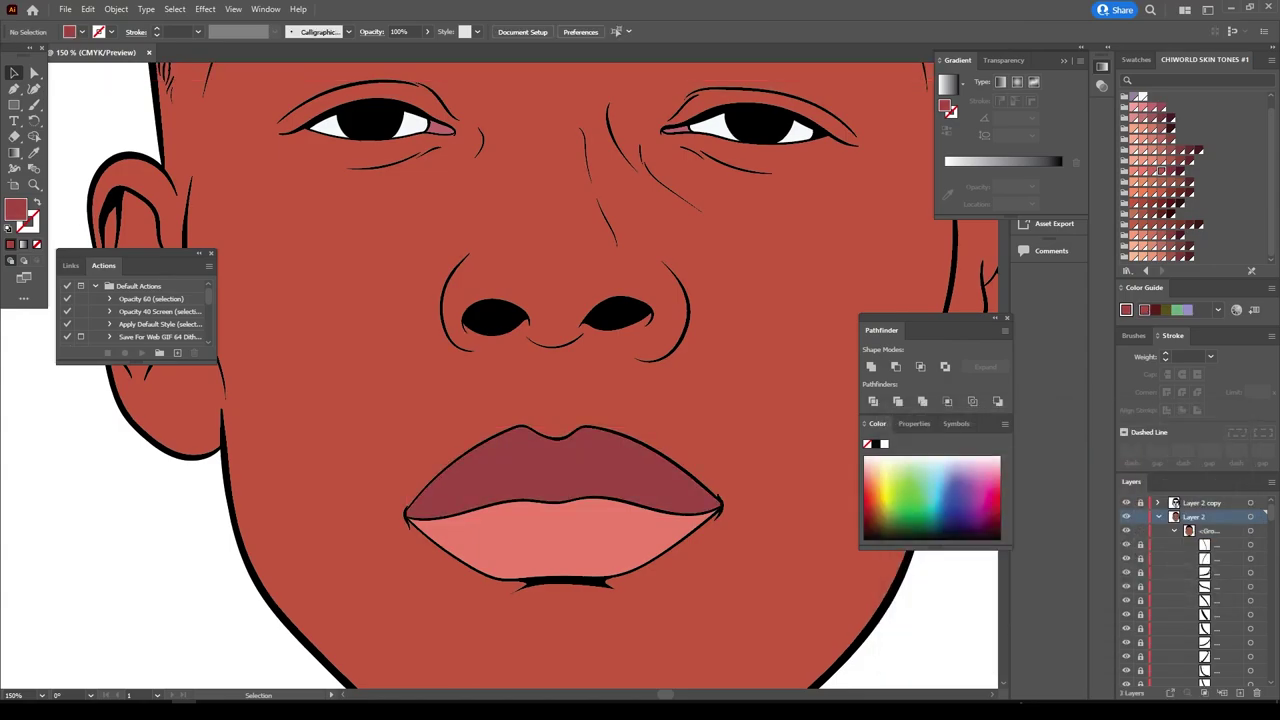
Duplicate Layer 2 into a new layer via the New Layer button.
key(ctrl+shift+a)
key(ctrl+0)
drag(1195, 516, 1240, 692)
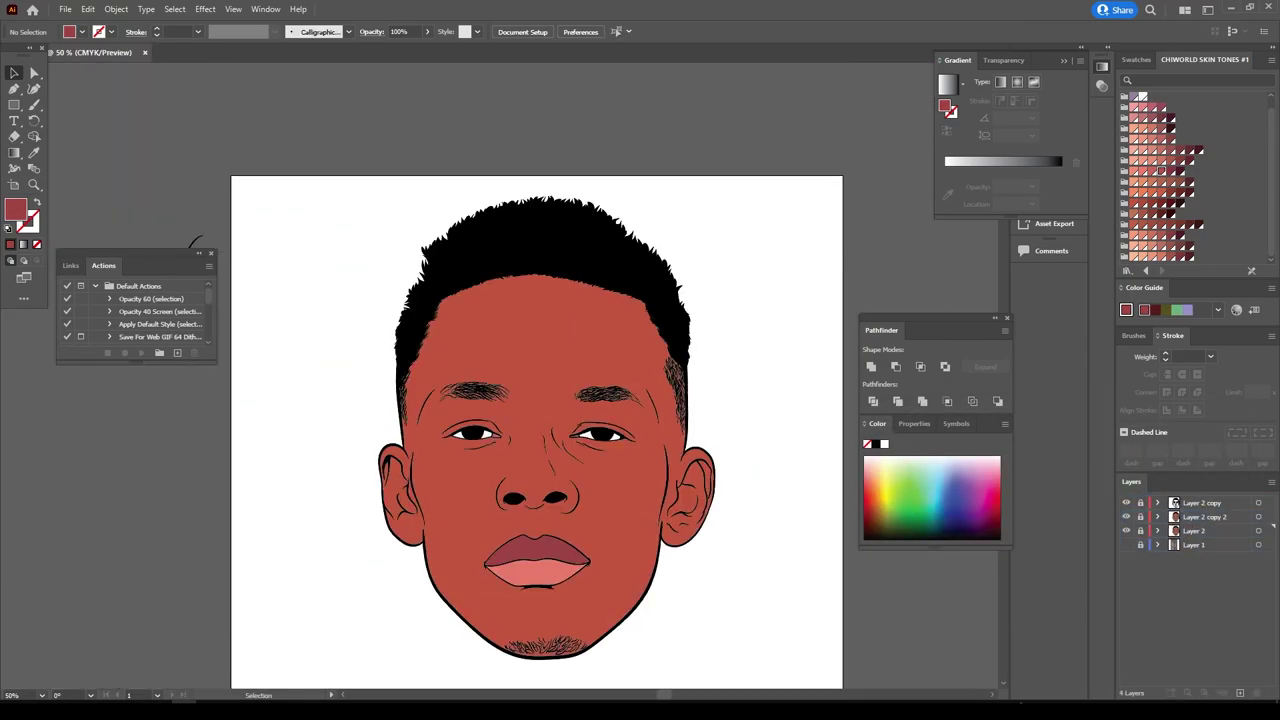
key(ctrl+plus)
double_click(640, 400)
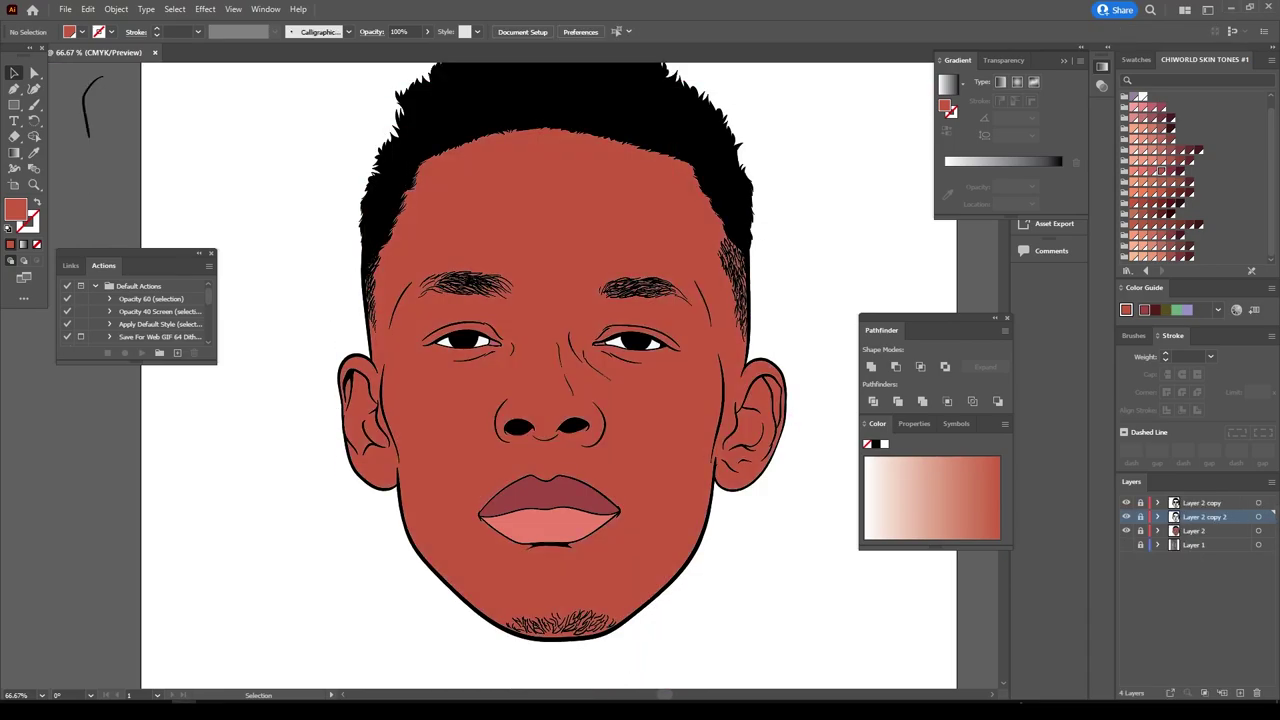
Set the fill to dark red and pencil a shadow over the right eyelid and brow.
click(1160, 200)
key(n)
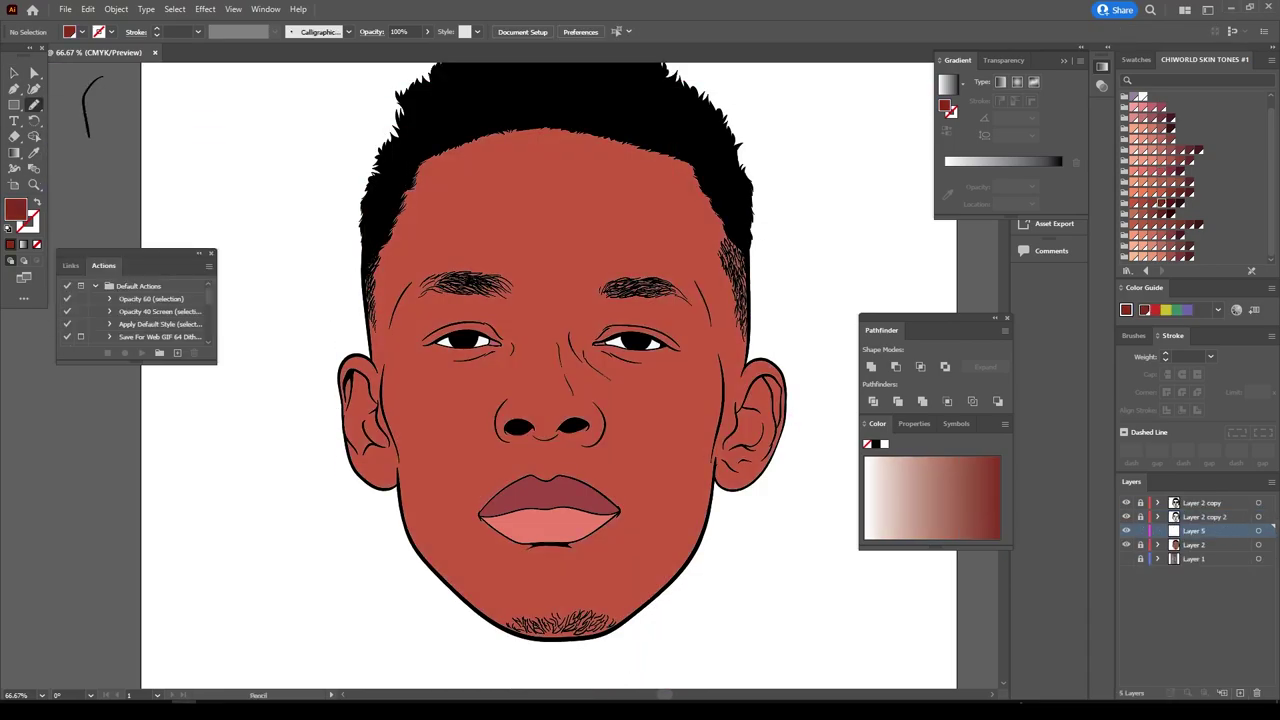
alt+scroll(596, 318, up, 5)
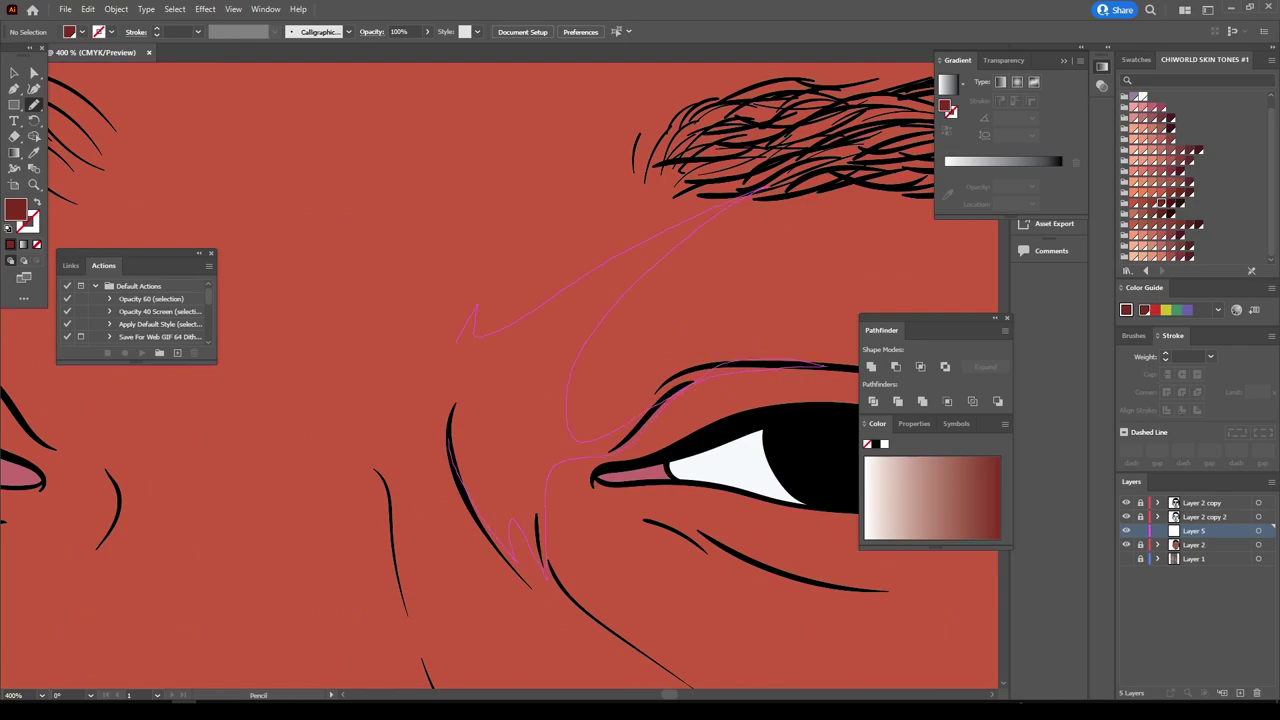
drag(545, 580, 530, 585)
drag(640, 400, 340, 410)
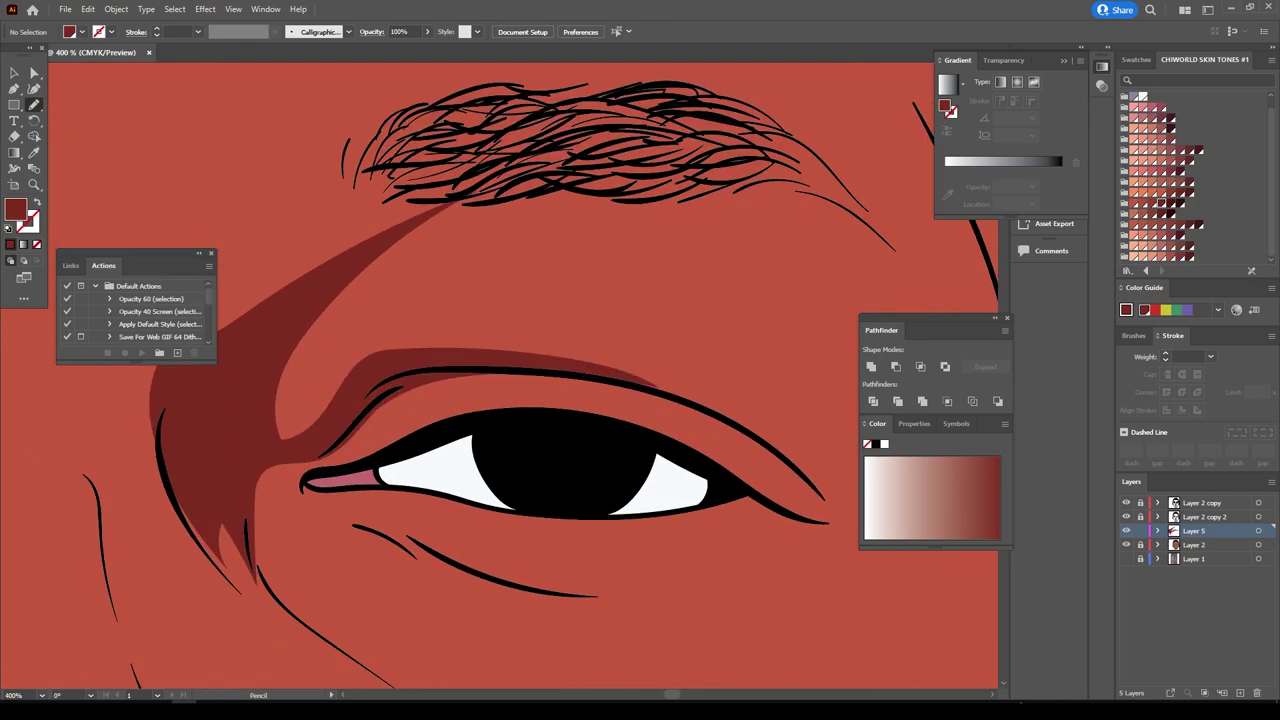
Draw a dark red shadow shape from the brow up to the hairline.
key(ctrl+0)
alt+scroll(531, 220, up, 2)
alt+scroll(531, 220, up, 2)
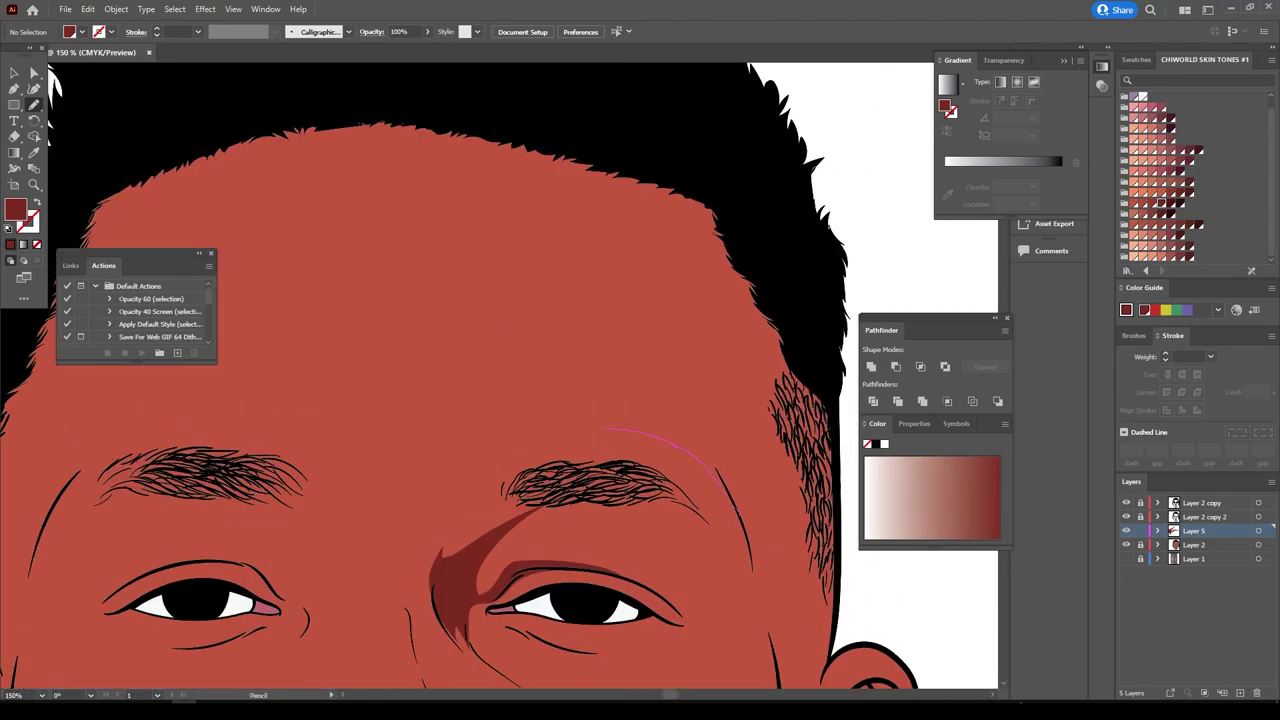
drag(492, 297, 683, 194)
Add shadow shapes under the right eye and from the lip corner to the chin.
key(ctrl+0)
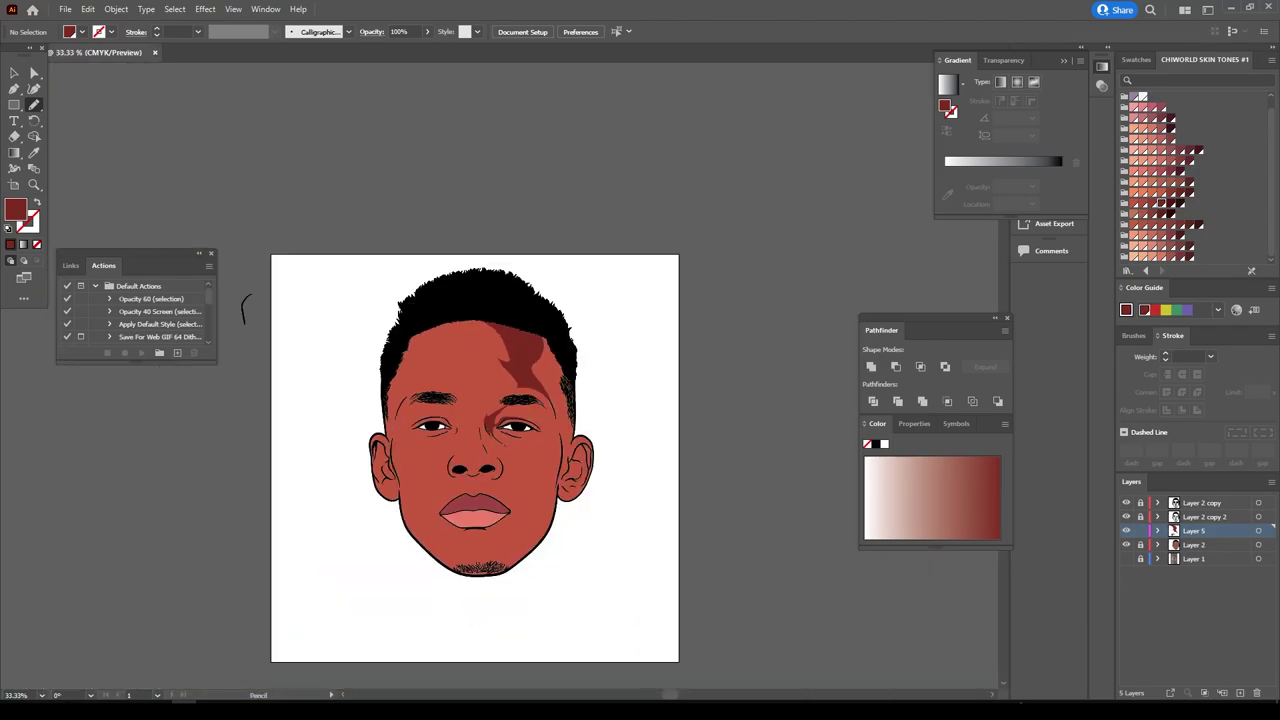
alt+scroll(434, 483, up, 2)
alt+scroll(434, 483, up, 1)
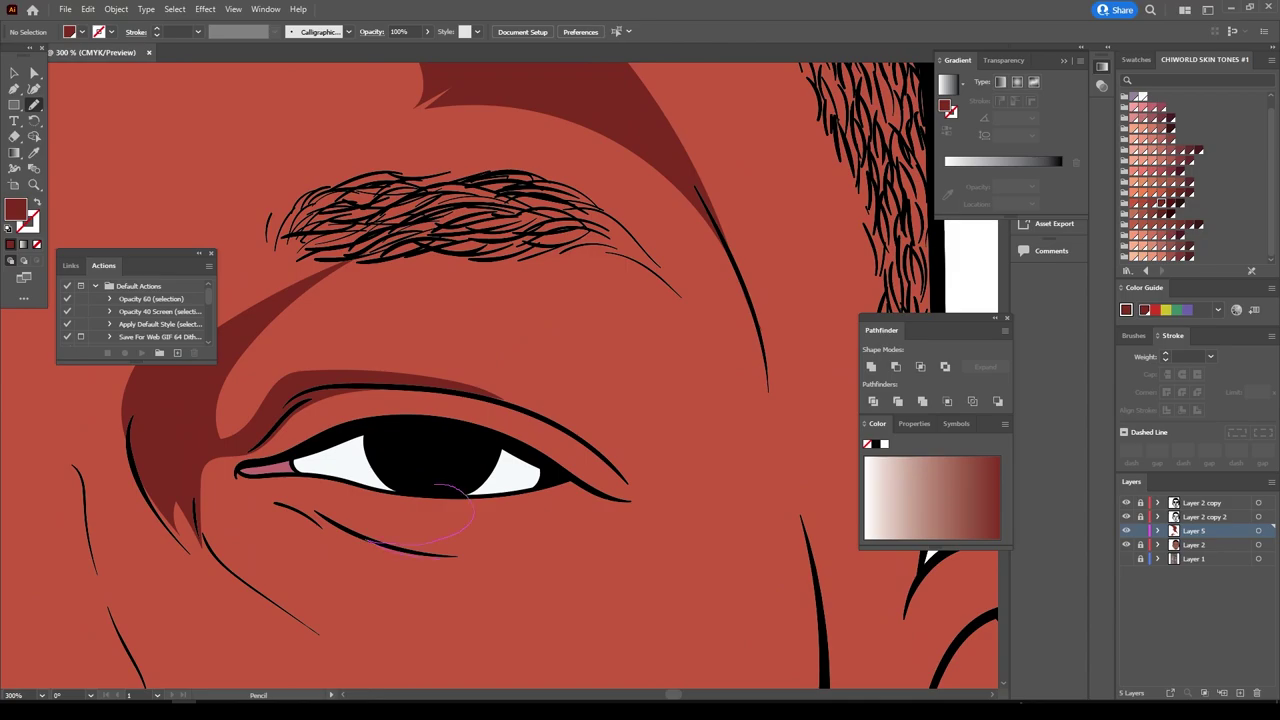
drag(470, 490, 470, 490)
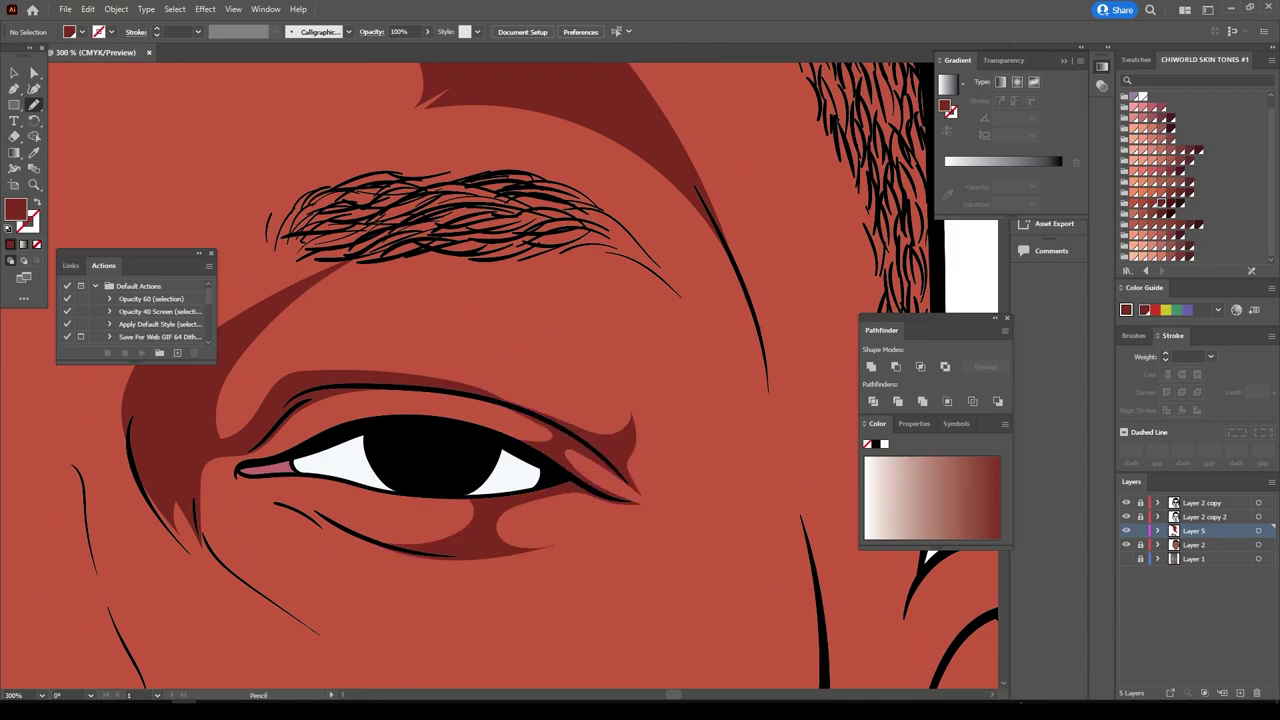
key(ctrl+0)
alt+scroll(720, 583, up, 2)
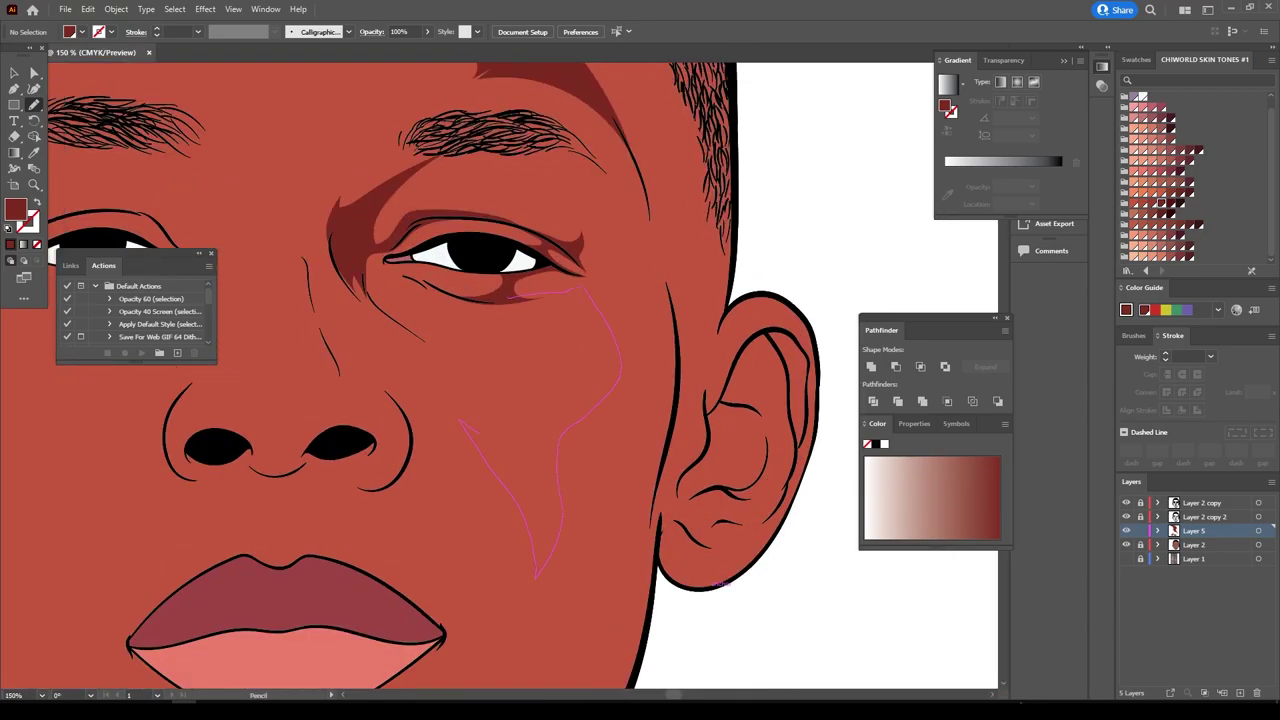
key(ctrl+0)
alt+scroll(425, 532, up, 2)
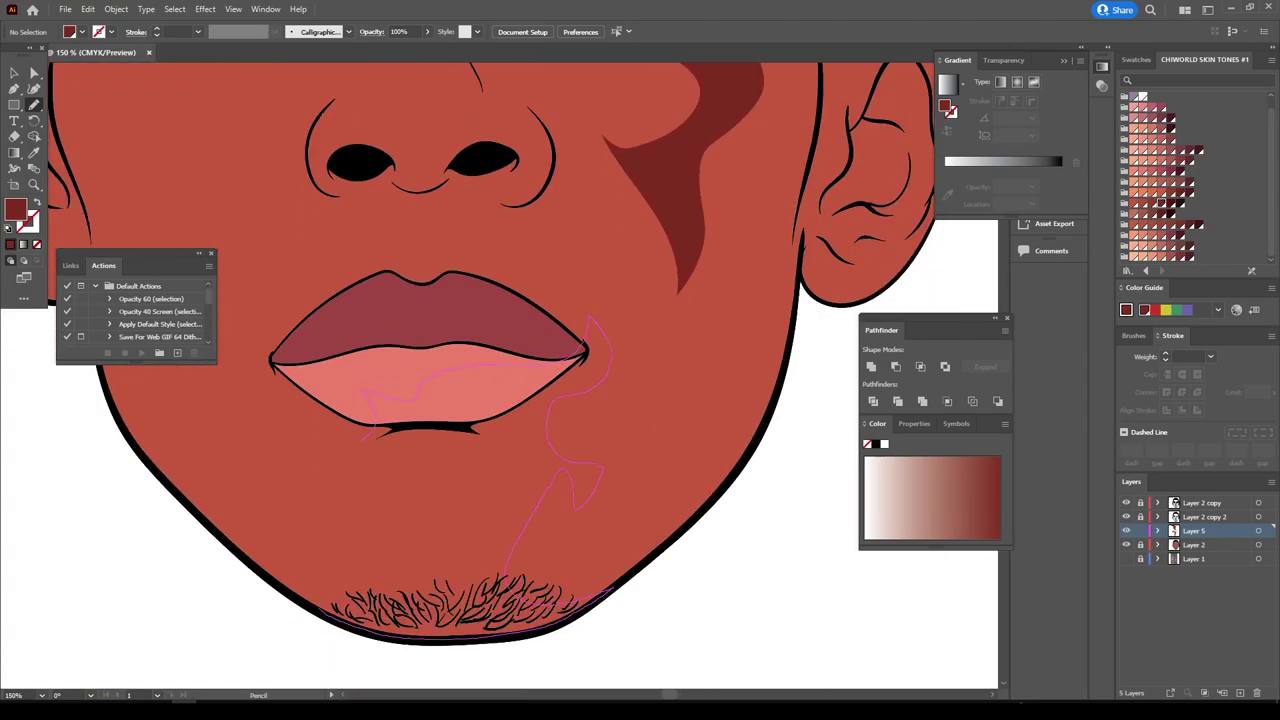
drag(392, 603, 392, 603)
Draw a shadow shape beside the nose, below the eye.
scroll(575, 215, up, 2)
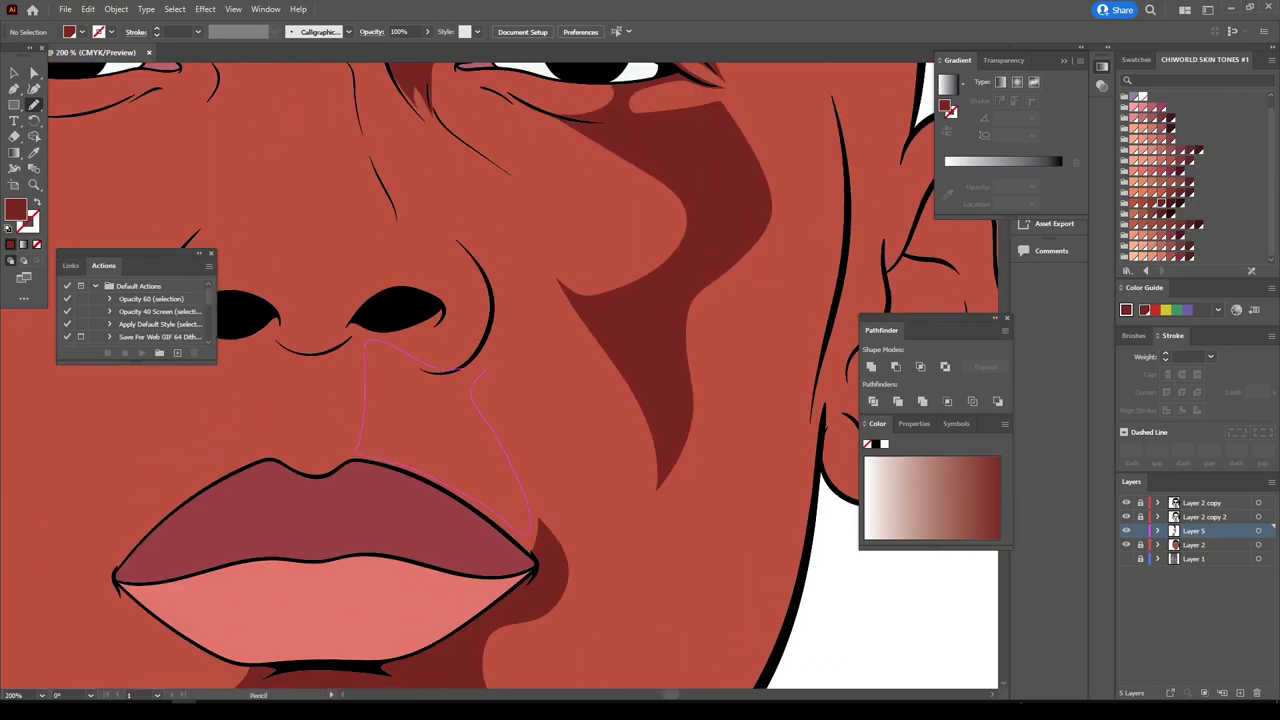
key(ctrl+0)
scroll(457, 371, up, 4)
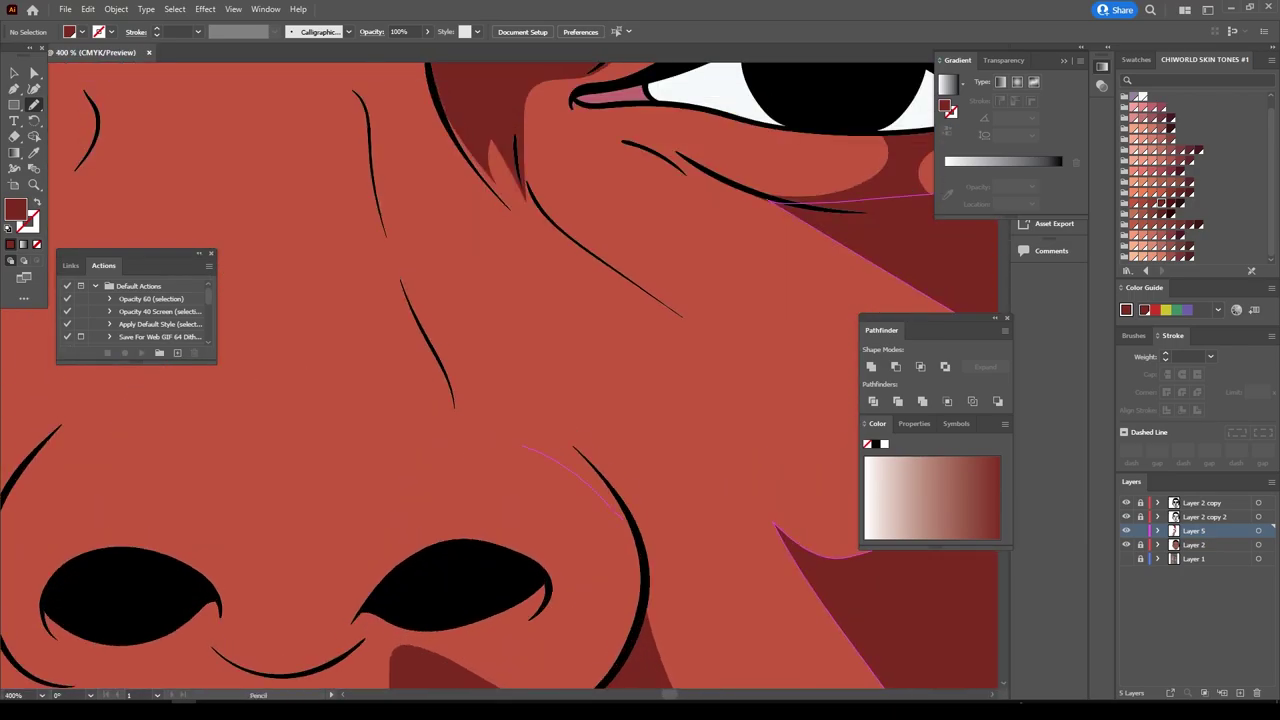
scroll(430, 455, down, 3)
scroll(430, 455, down, 1)
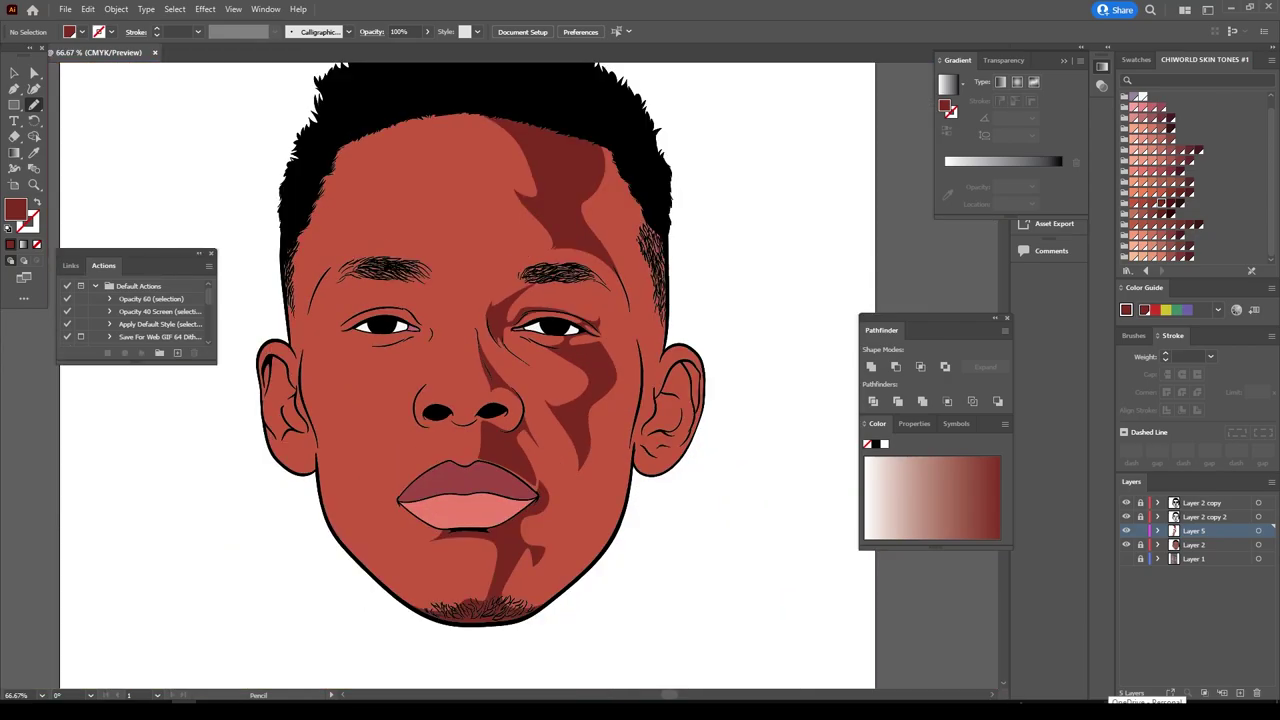
scroll(430, 455, up, 4)
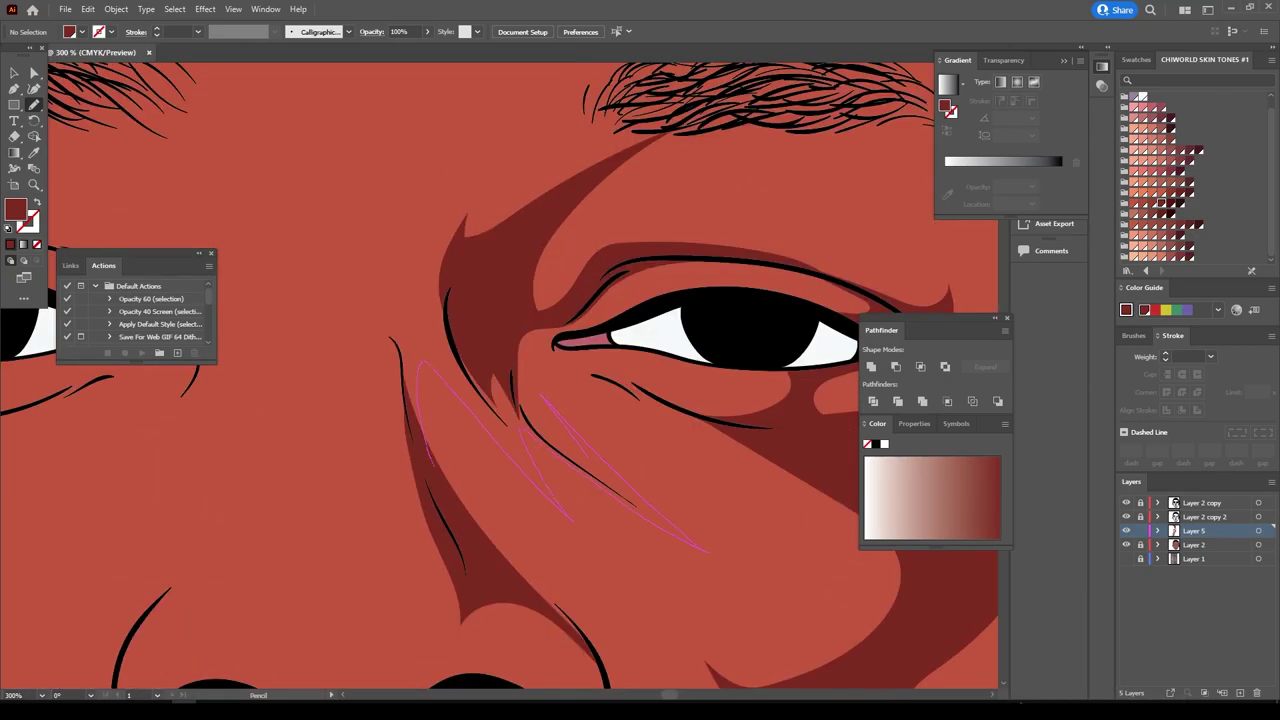
scroll(540, 440, down, 4)
scroll(540, 440, up, 4)
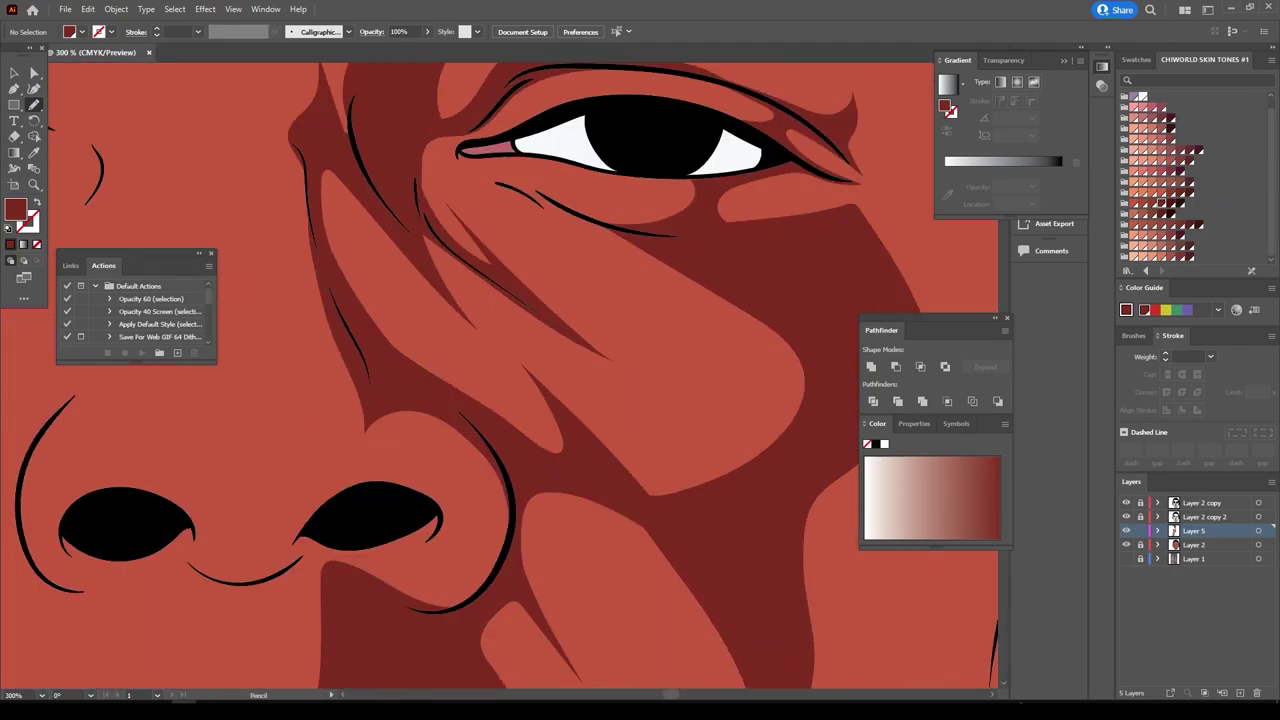
drag(383, 545, 300, 583)
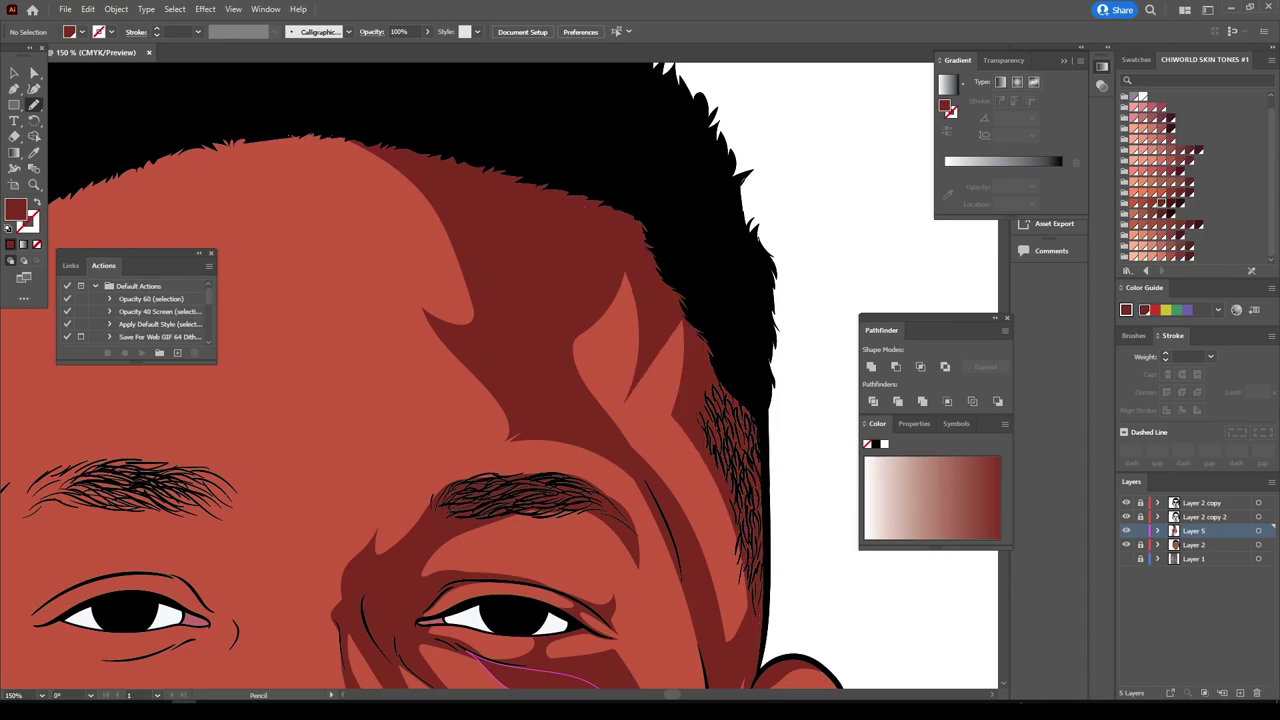
Add a new layer and adjust the eye shading's CMYK colours to Cyan -6, Magenta 3, Yellow 5.
key(ctrl+l)
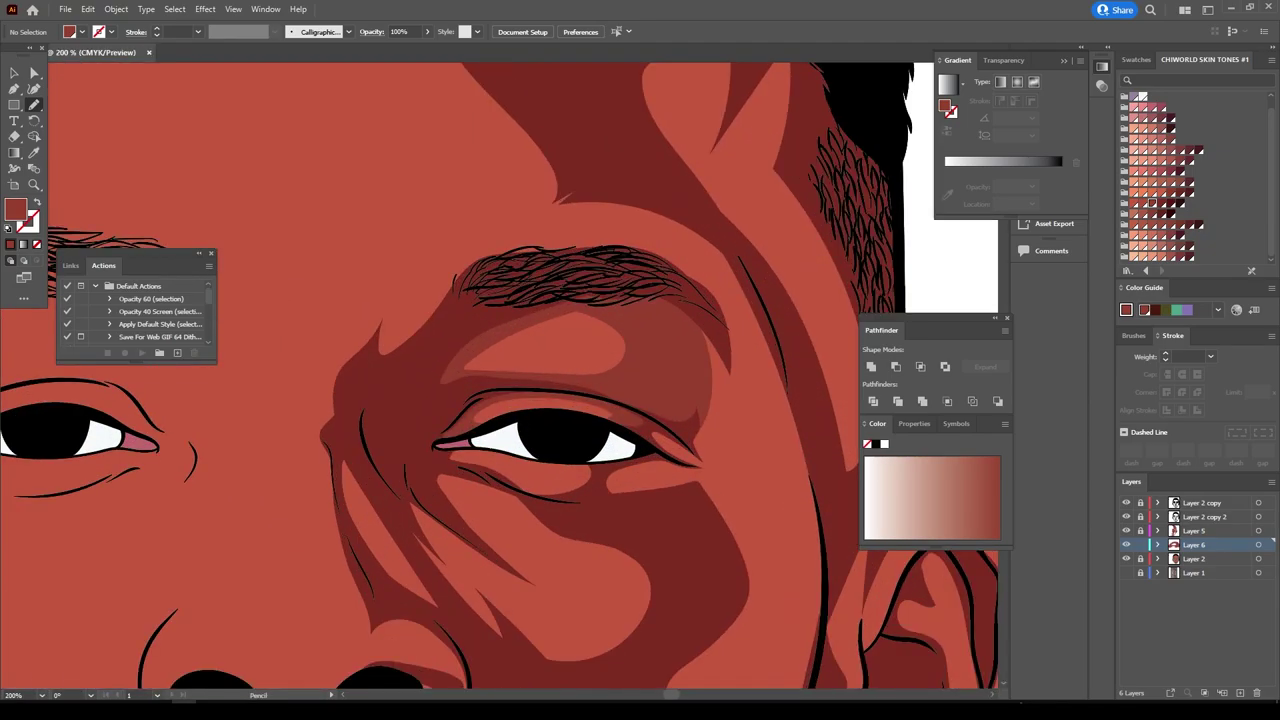
key(v)
click(1258, 544)
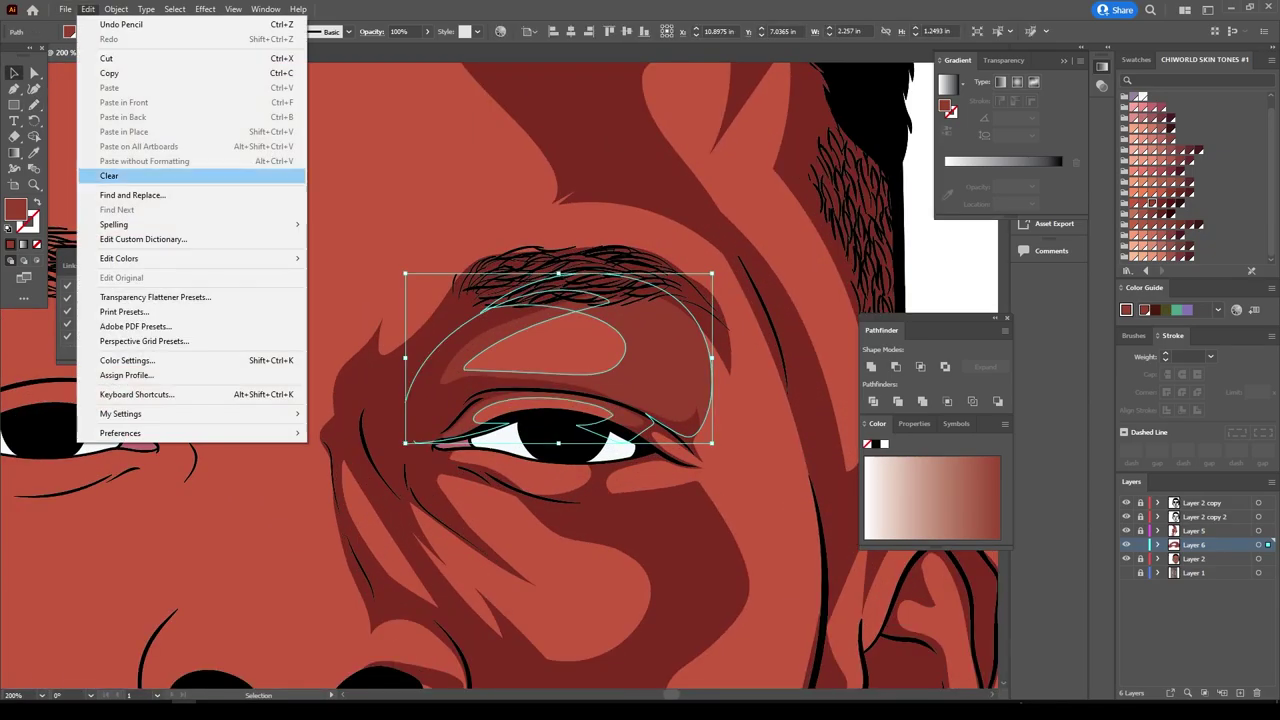
click(88, 9)
click(120, 252)
click(885, 297)
click(880, 341)
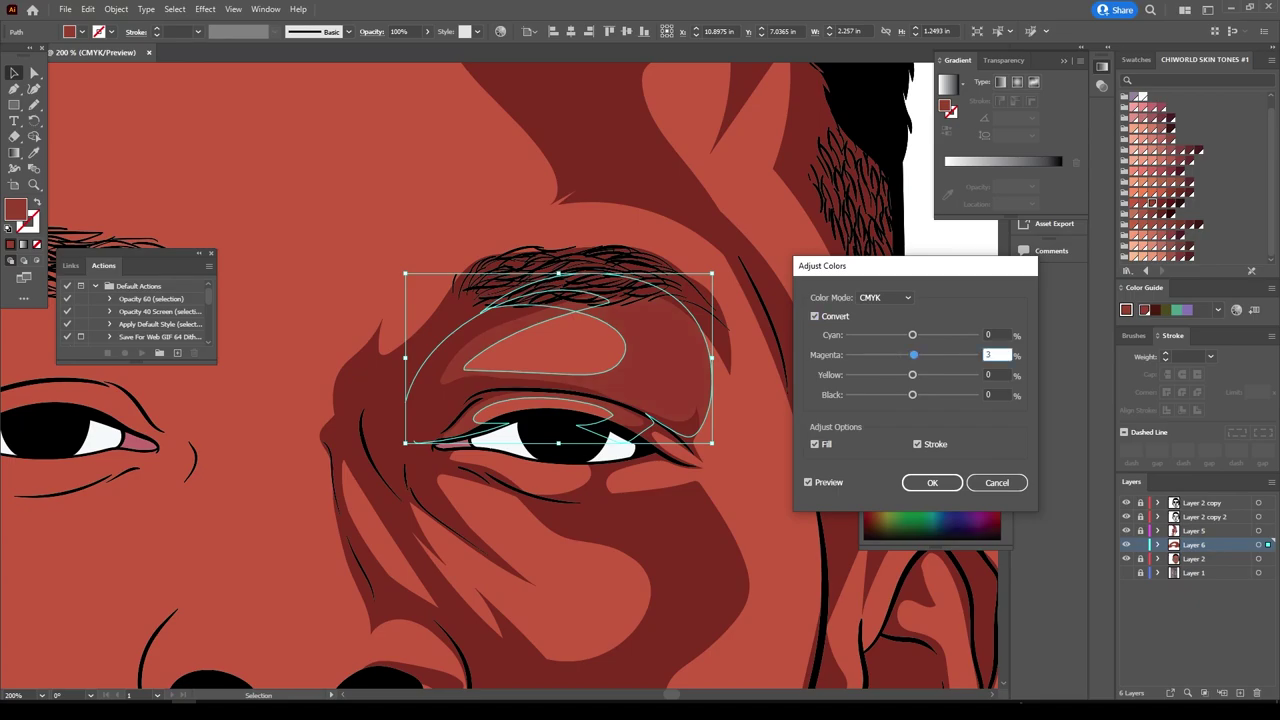
key(Tab)
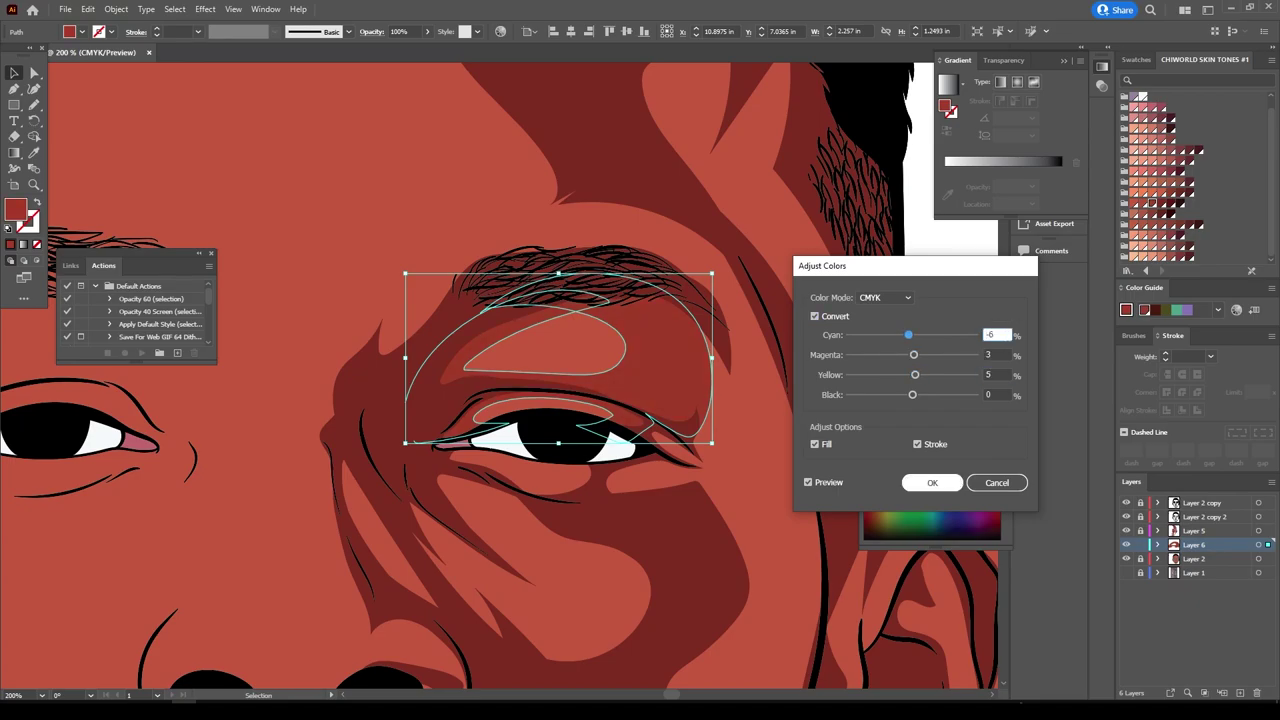
click(932, 482)
click(830, 528)
scroll(830, 528, down, 10)
Pencil shading shapes along the cheek crease and from the nostril along the upper lip.
scroll(830, 528, up, 3)
key(n)
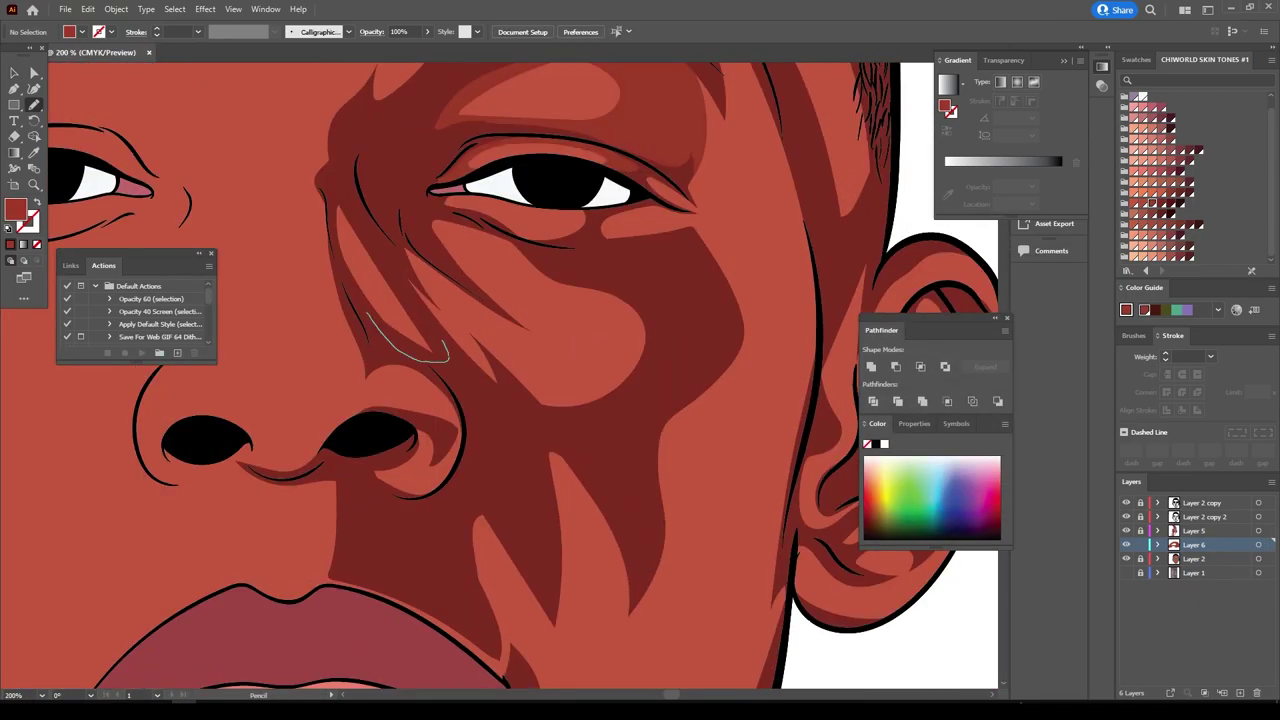
mouse_move(368, 214)
mouse_down()
mouse_move(522, 408)
mouse_move(600, 330)
mouse_up()
key(ctrl+minus)
key(ctrl+minus)
key(ctrl+plus)
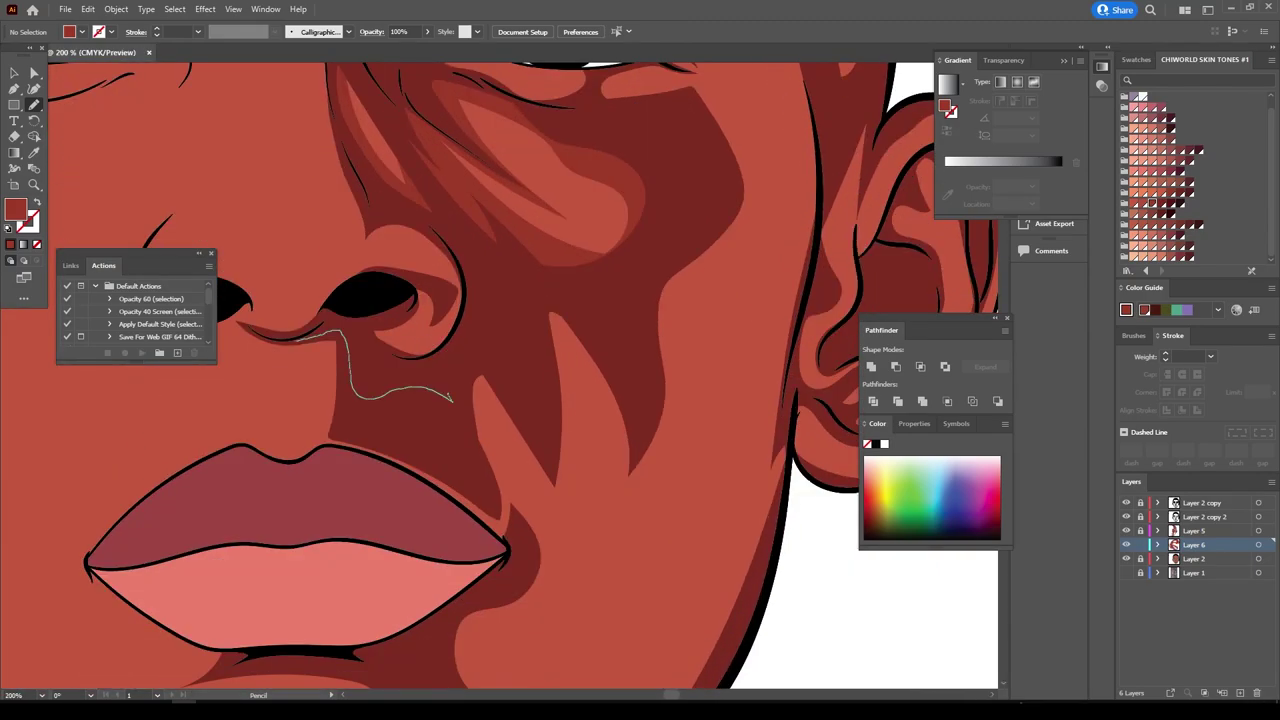
mouse_move(298, 340)
mouse_down()
mouse_move(524, 575)
mouse_move(640, 110)
mouse_up()
Draw shading shapes over the chin beard and around and below the nostril rim.
key(ctrl+minus)
key(ctrl+minus)
key(ctrl+minus)
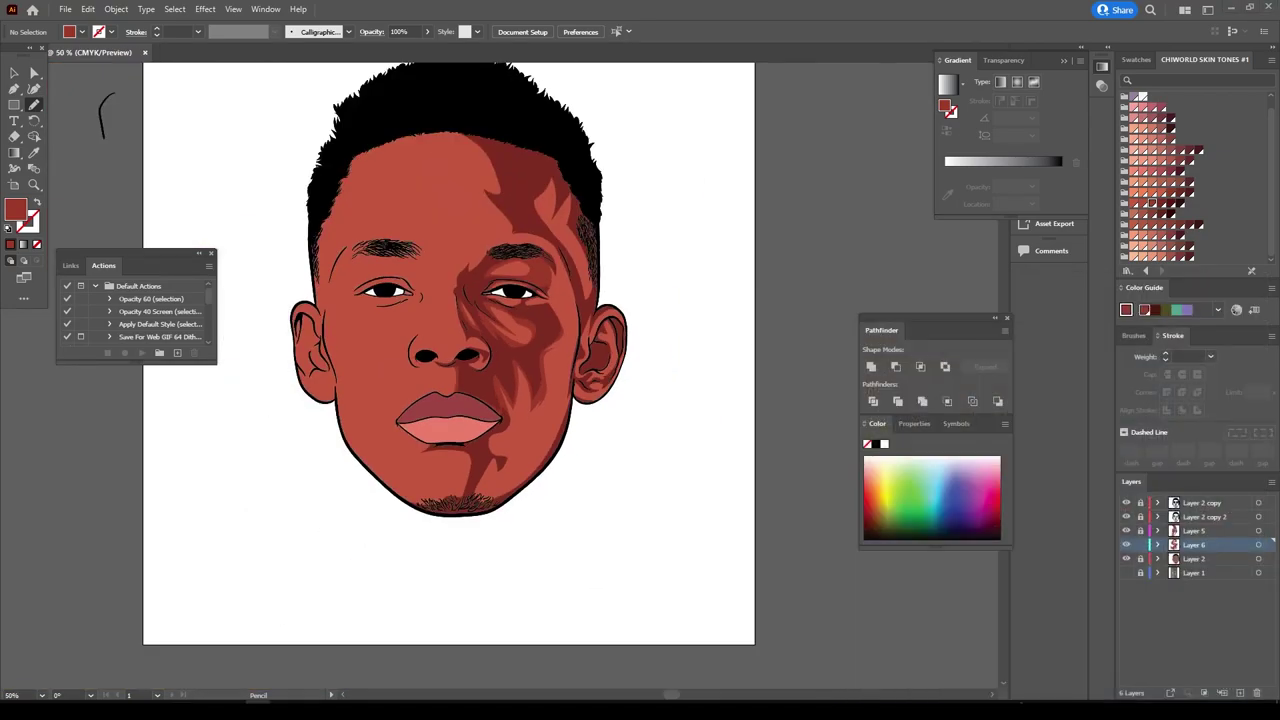
scroll(500, 425, up, 3)
drag(405, 597, 535, 613)
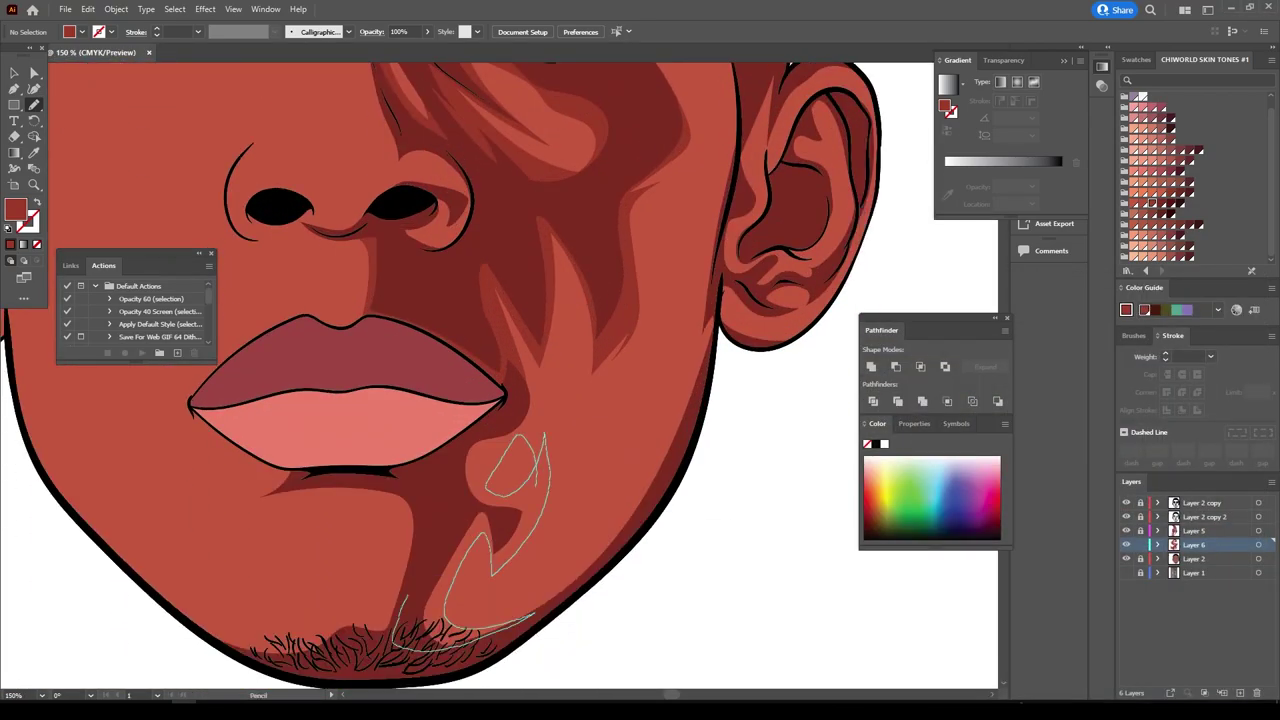
scroll(500, 425, down, 3)
scroll(540, 400, up, 3)
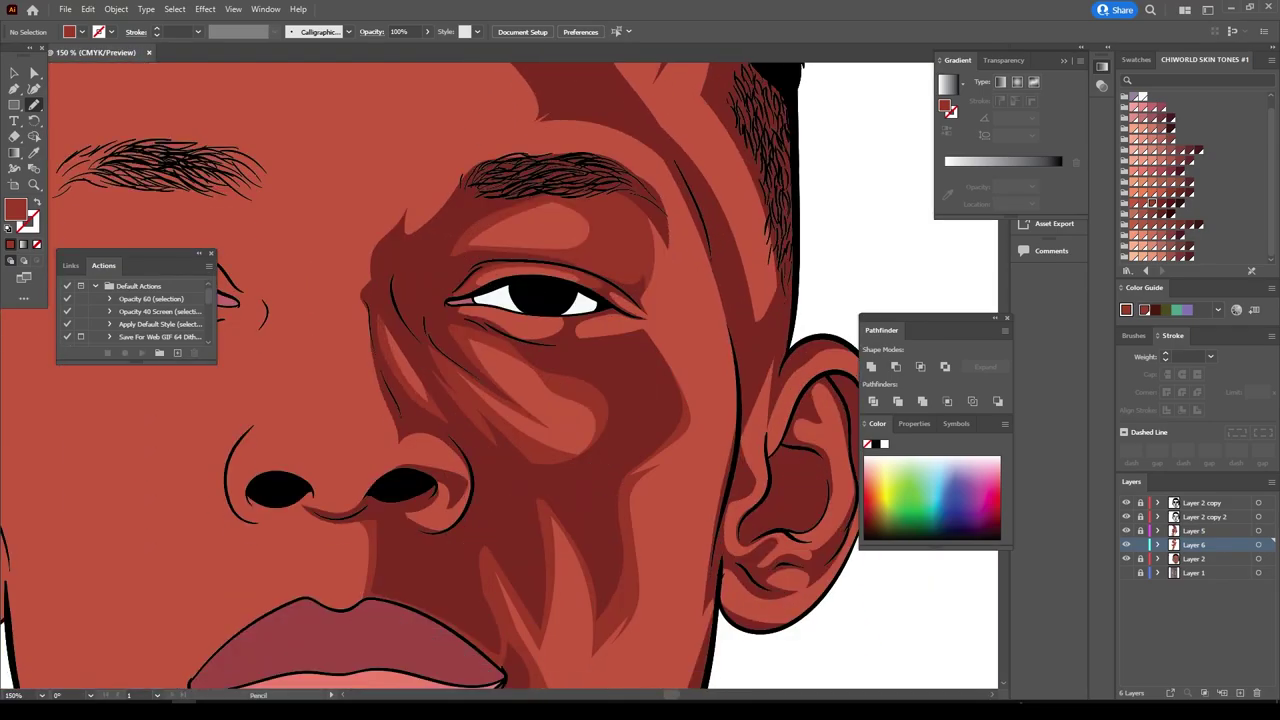
scroll(340, 514, up, 3)
drag(541, 530, 679, 438)
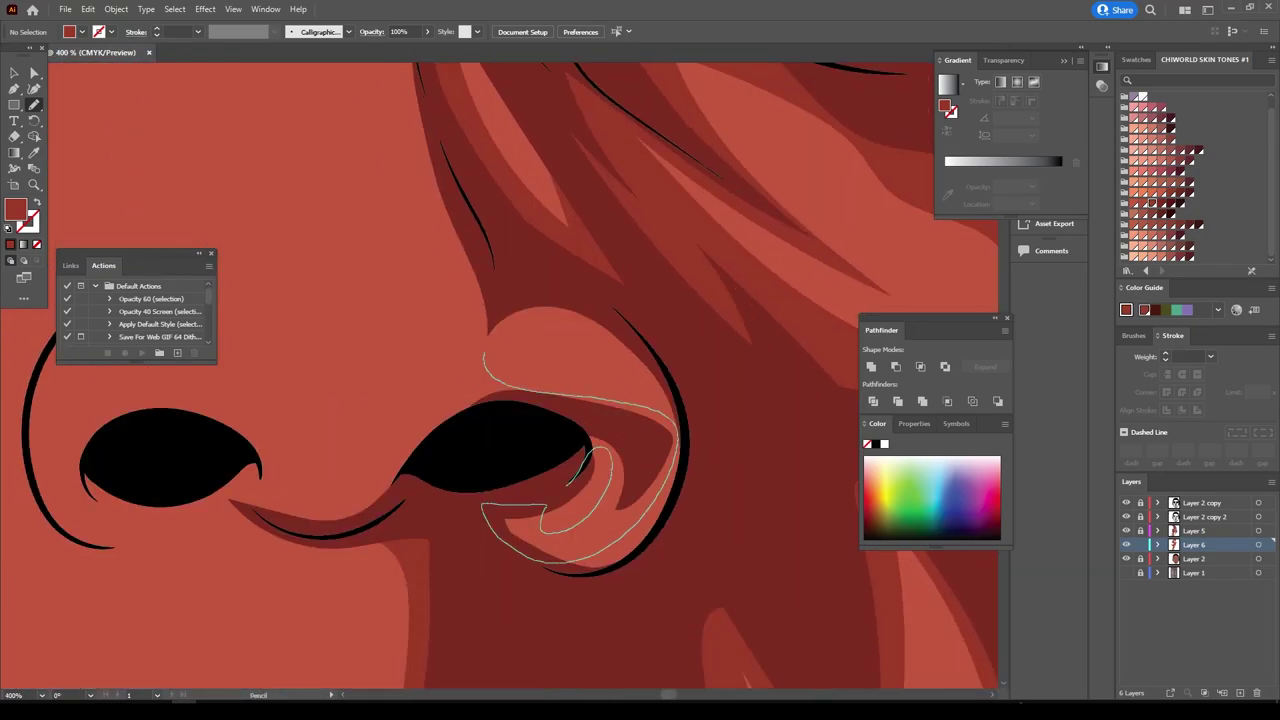
drag(484, 353, 790, 658)
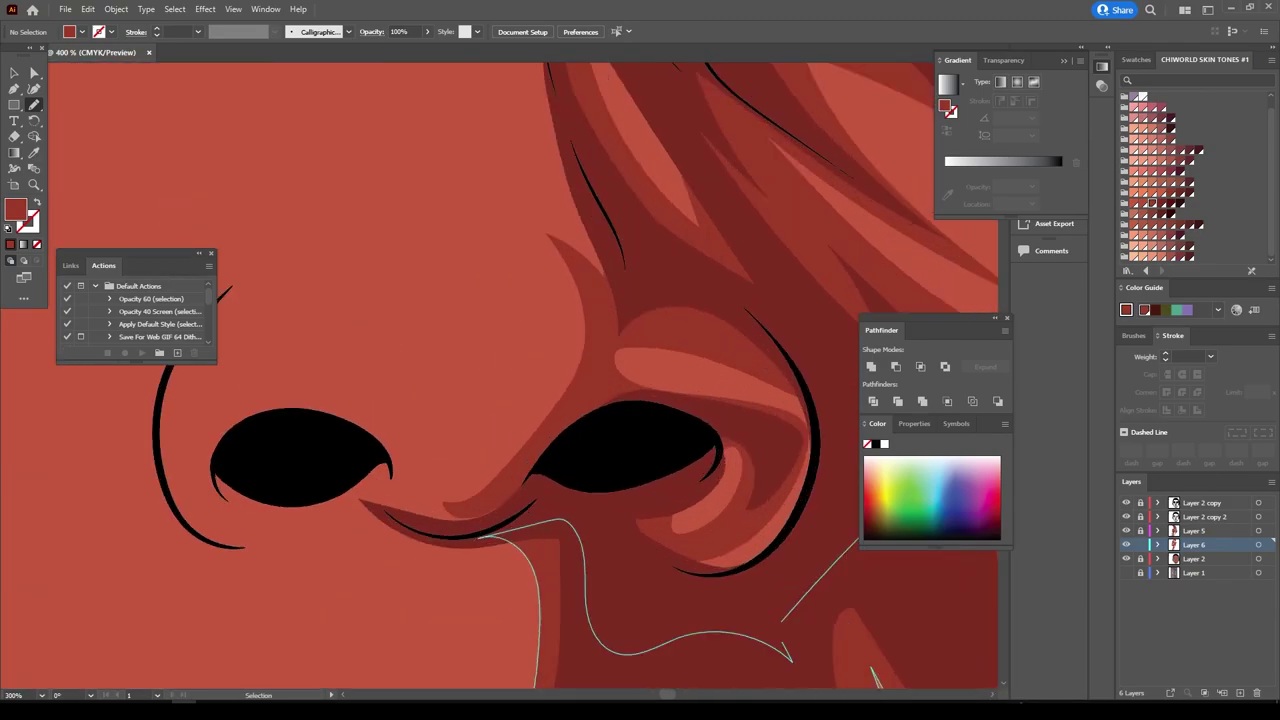
Add shading shapes around the nostril and along the upper eyelid.
scroll(450, 416, down, 3)
scroll(330, 414, up, 3)
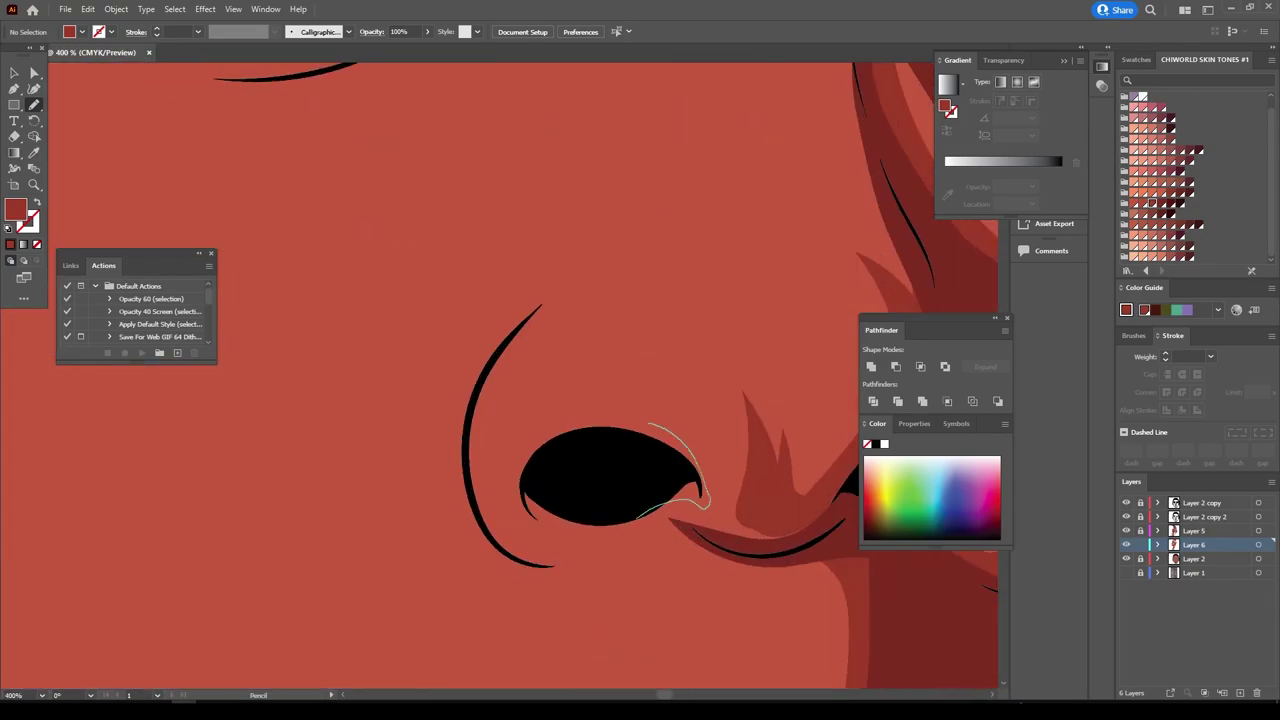
drag(705, 505, 700, 540)
scroll(500, 400, down, 2)
scroll(500, 400, down, 3)
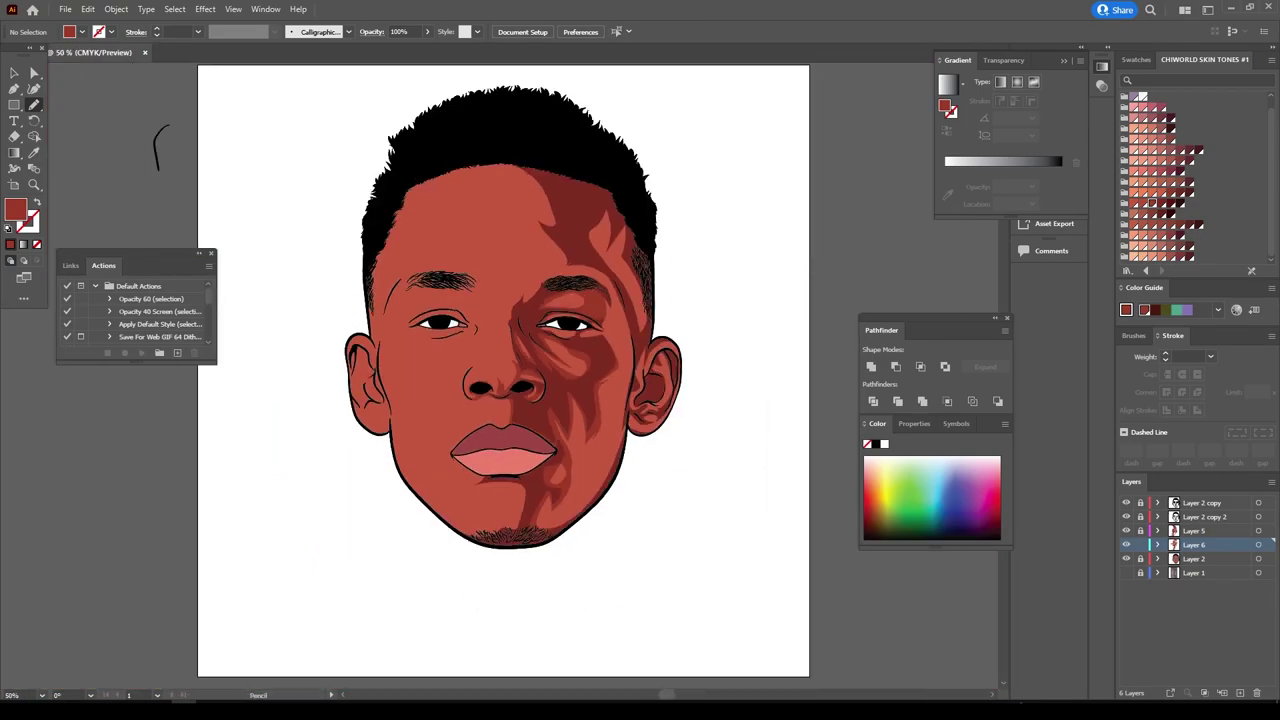
scroll(485, 354, up, 2)
scroll(485, 354, up, 3)
scroll(528, 511, down, 5)
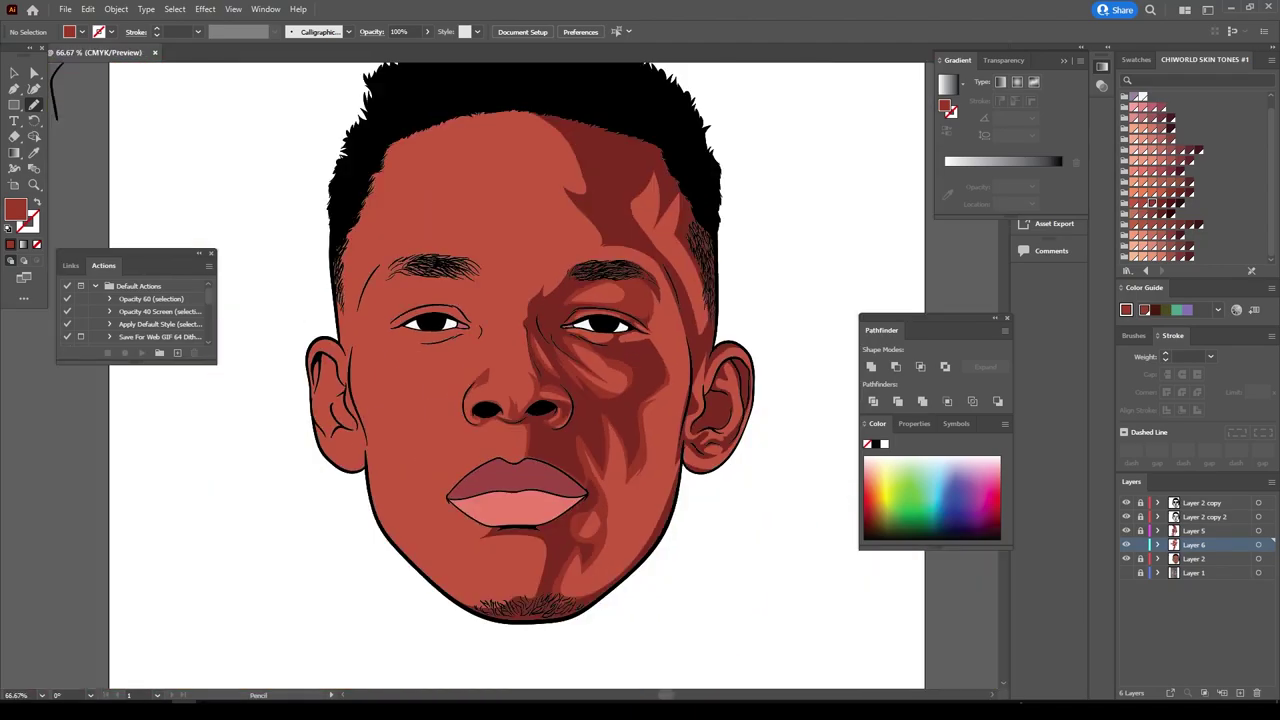
scroll(390, 334, up, 3)
scroll(334, 188, up, 2)
mouse_move(535, 478)
mouse_down()
mouse_move(517, 326)
mouse_move(690, 420)
mouse_move(630, 570)
mouse_move(545, 480)
mouse_up()
Draw shading shapes over the forehead and beside the nose.
scroll(497, 374, down, 4)
scroll(472, 450, down, 1)
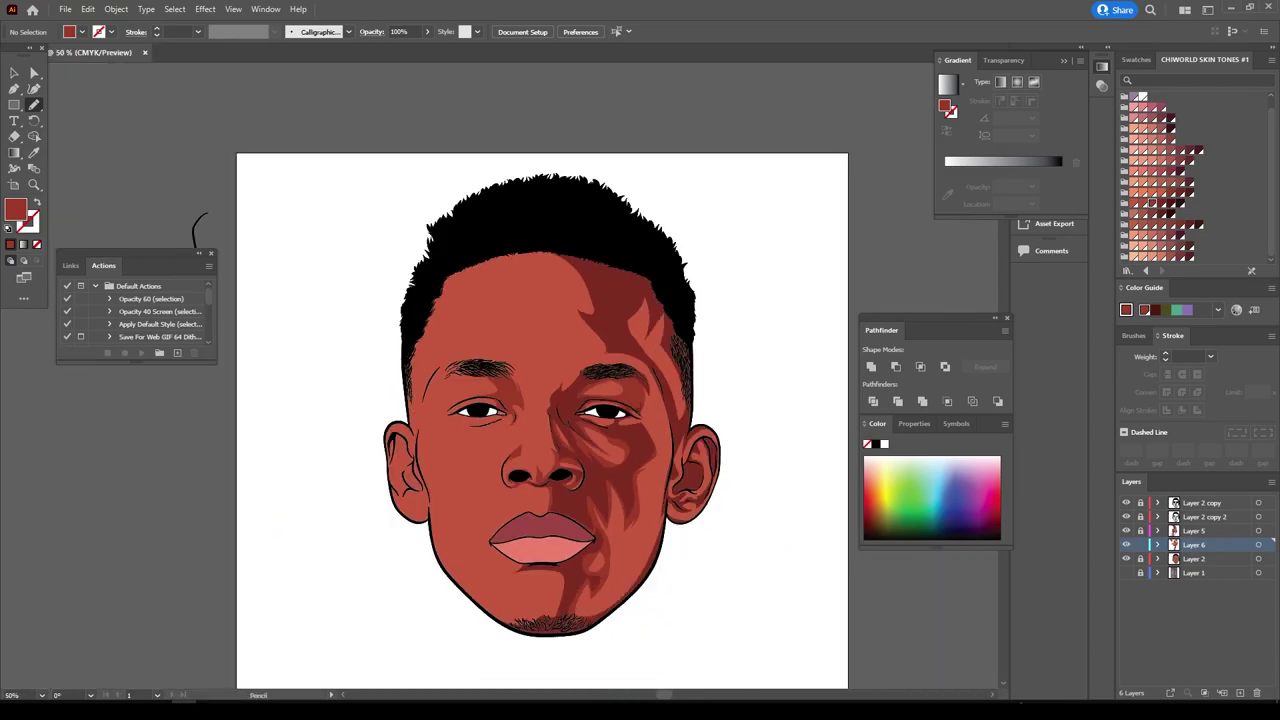
scroll(577, 365, up, 3)
scroll(577, 365, up, 1)
mouse_move(803, 433)
mouse_down()
mouse_move(795, 415)
mouse_move(575, 378)
mouse_move(520, 238)
mouse_up()
scroll(560, 400, down, 1)
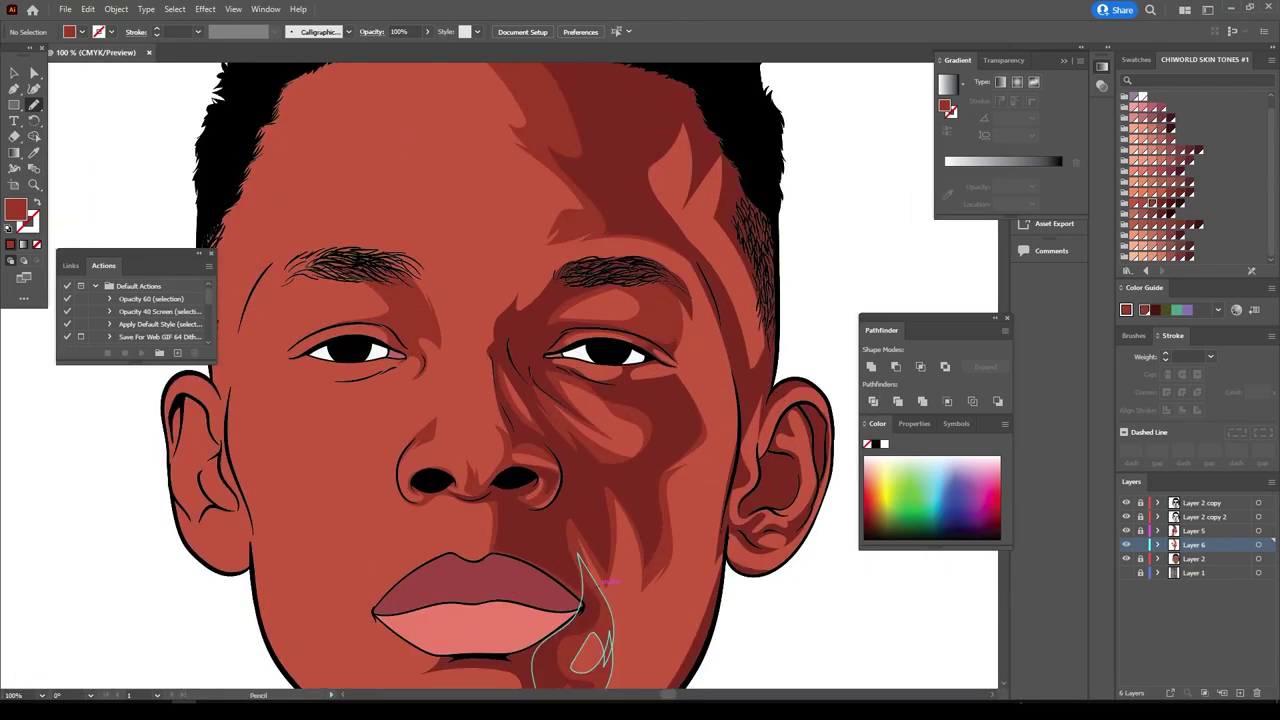
scroll(600, 560, up, 1)
drag(645, 545, 612, 578)
Shade along the eyebrow and near the hairline, plus strokes above the right eyebrow.
scroll(612, 578, up, 2)
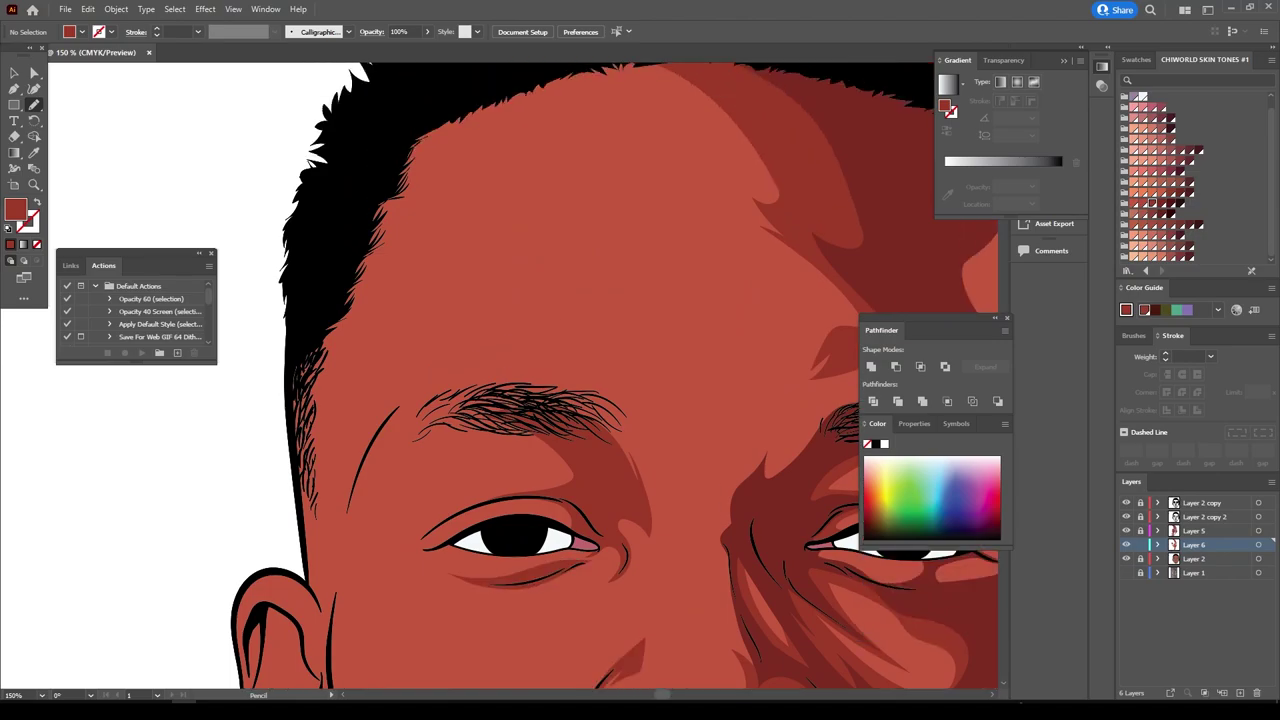
drag(486, 357, 671, 362)
drag(390, 160, 440, 240)
key(ctrl+minus)
key(ctrl+minus)
key(ctrl+minus)
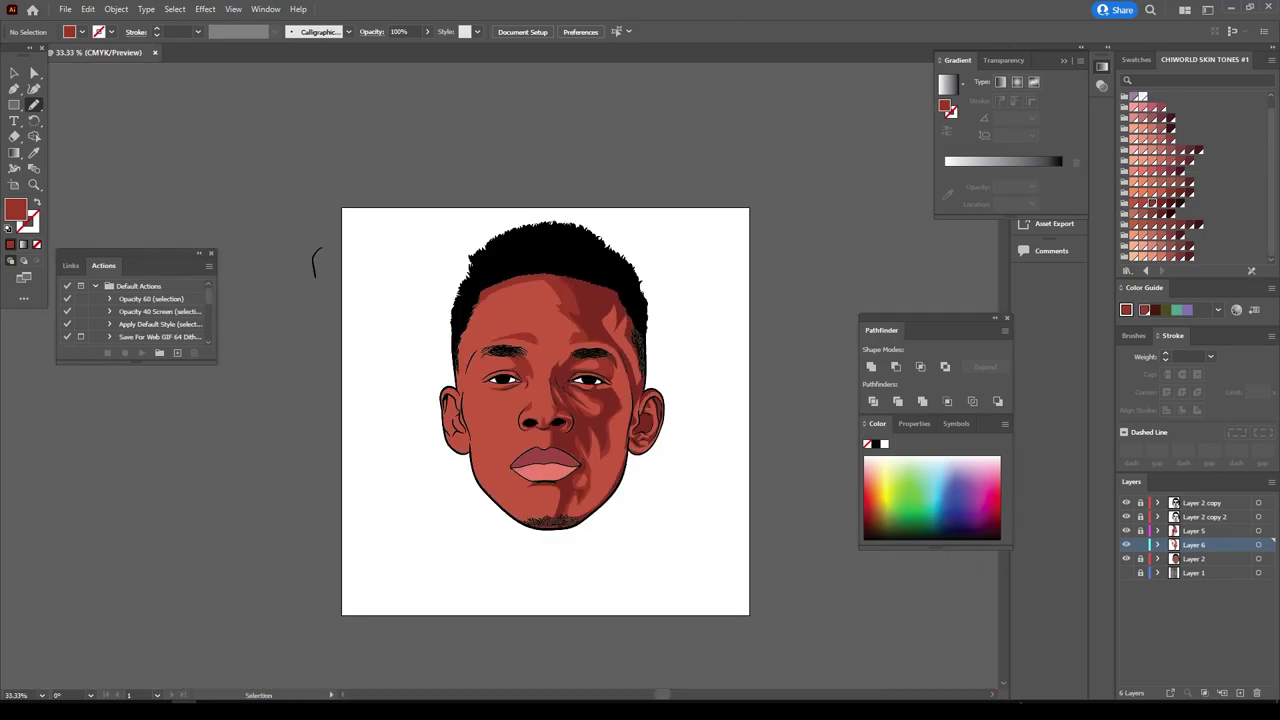
key(ctrl+plus)
Draw a shading shape from under the eye up to the eyebrow.
key(ctrl+plus)
key(ctrl+plus)
key(ctrl+plus)
drag(537, 257, 675, 398)
drag(620, 168, 625, 355)
drag(688, 232, 660, 345)
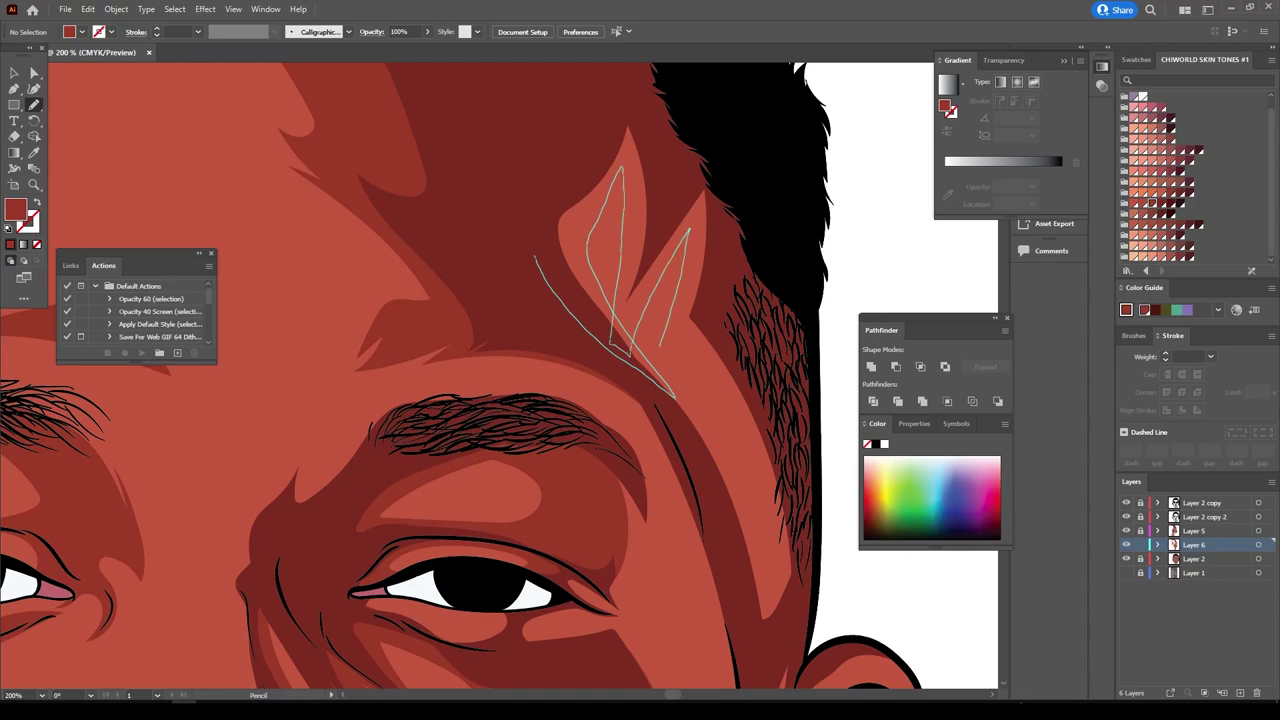
key(ctrl+minus)
key(ctrl+minus)
key(ctrl+minus)
key(ctrl+plus)
key(ctrl+plus)
key(ctrl+plus)
drag(505, 425, 560, 240)
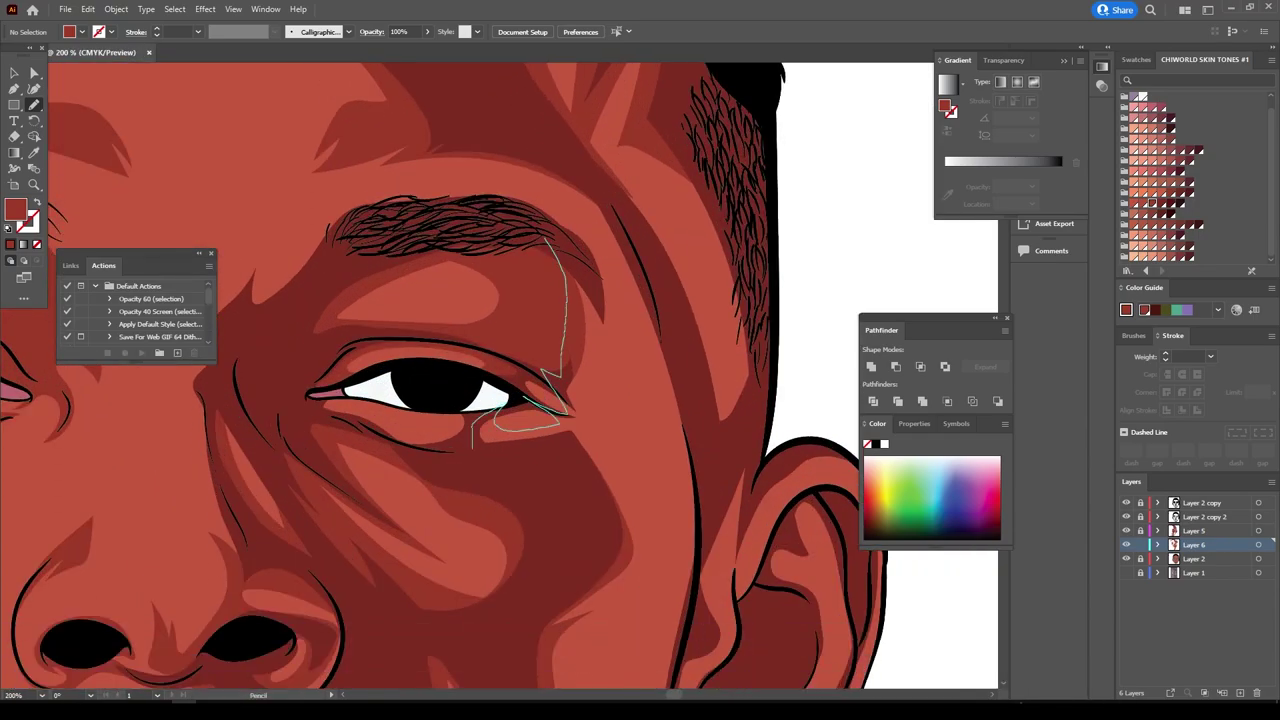
key(ctrl+minus)
key(ctrl+minus)
key(ctrl+minus)
key(ctrl+plus)
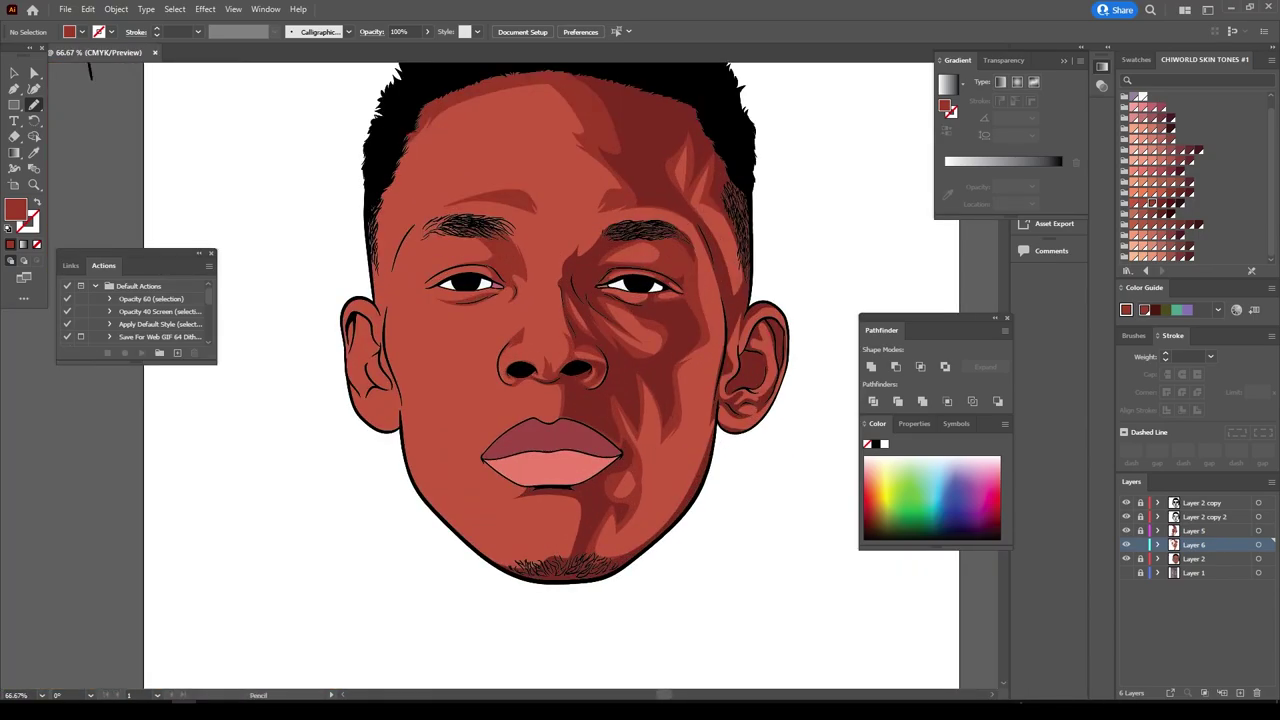
scroll(90, 100, up, 1)
Recolour the large right-side face shadow with a darker red swatch.
key(v)
click(650, 240)
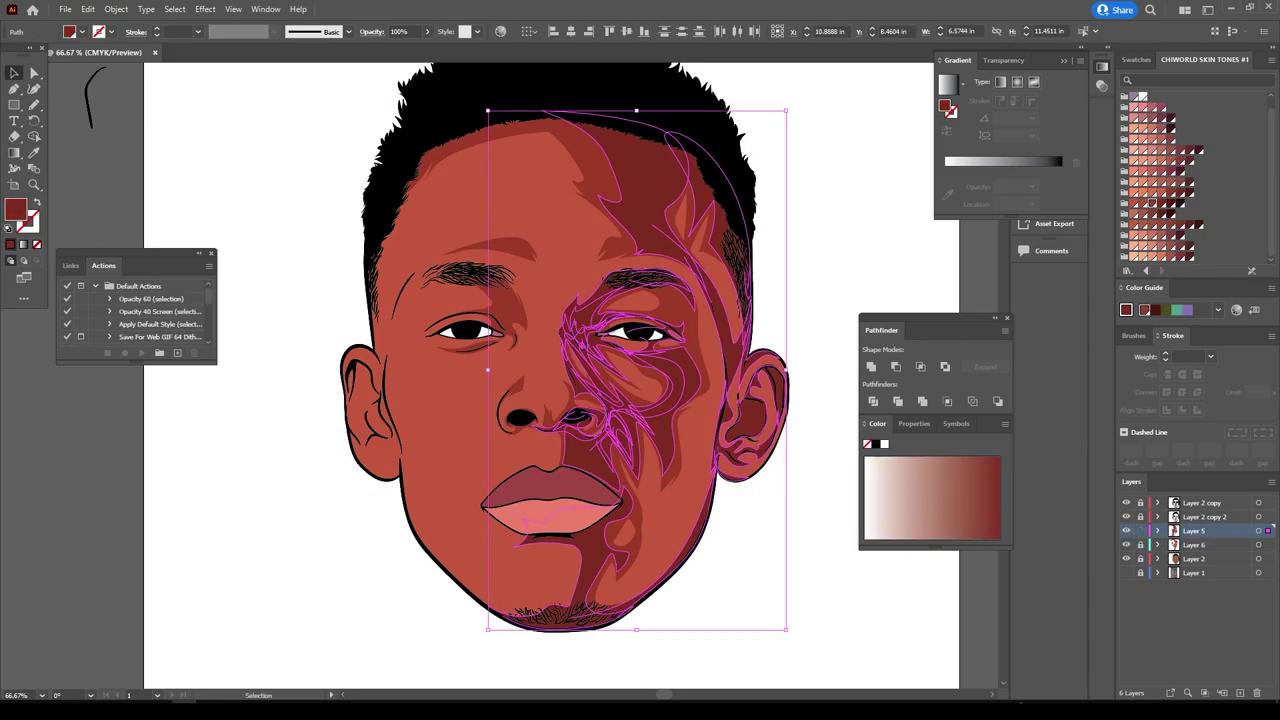
click(1185, 224)
key(ctrl+shift+a)
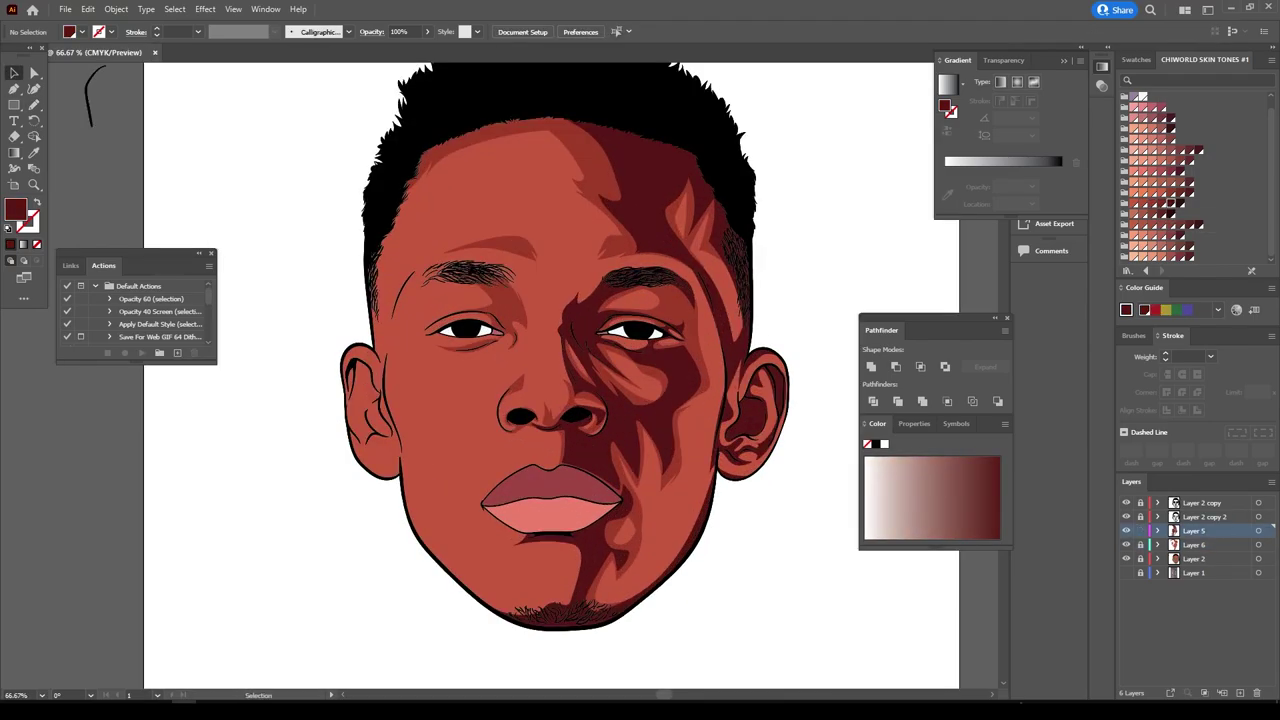
scroll(375, 410, up, 3)
scroll(375, 410, up, 3)
Pencil a dark shadow shape along the ear fold.
key(n)
drag(596, 522, 670, 532)
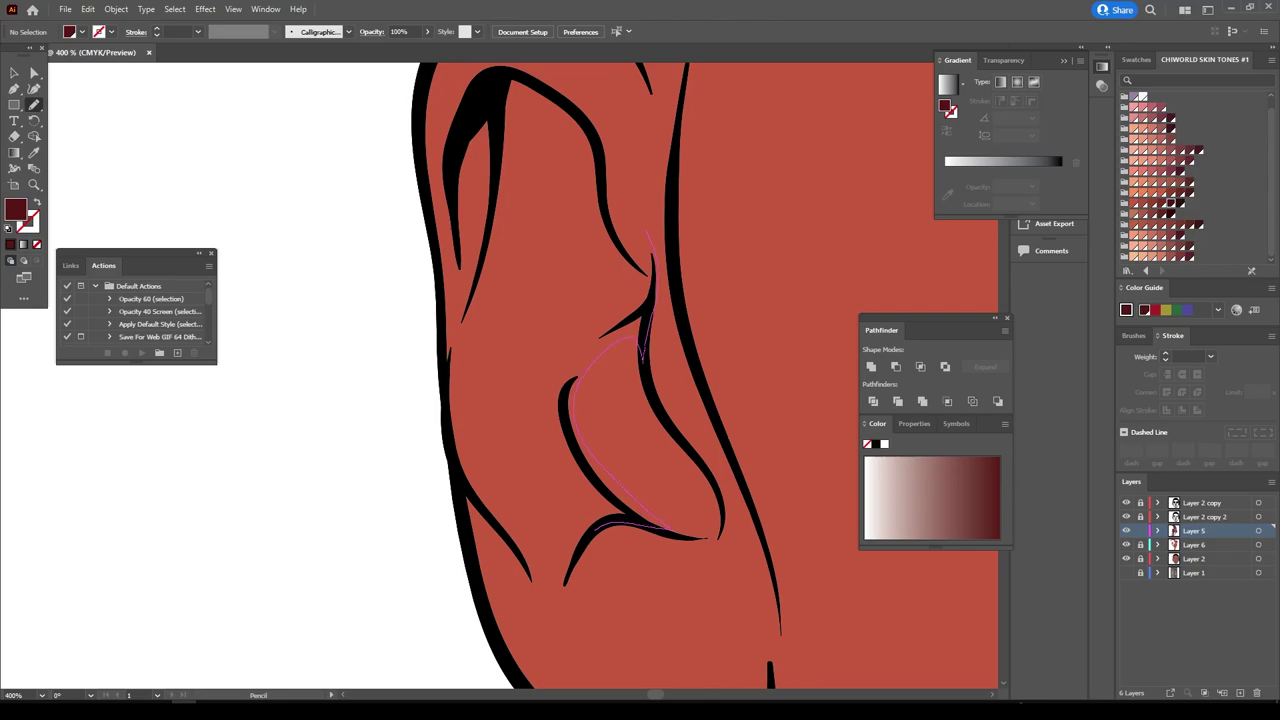
scroll(600, 375, up, 1)
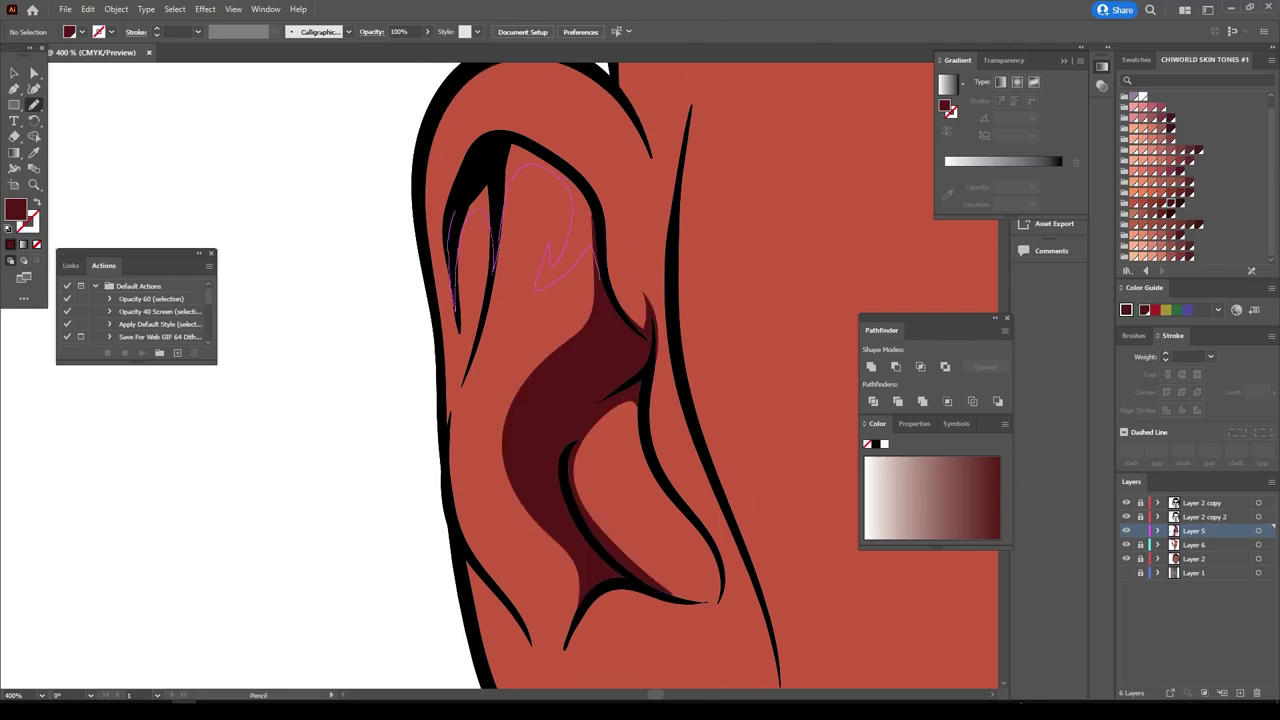
scroll(600, 375, down, 3)
scroll(760, 560, down, 2)
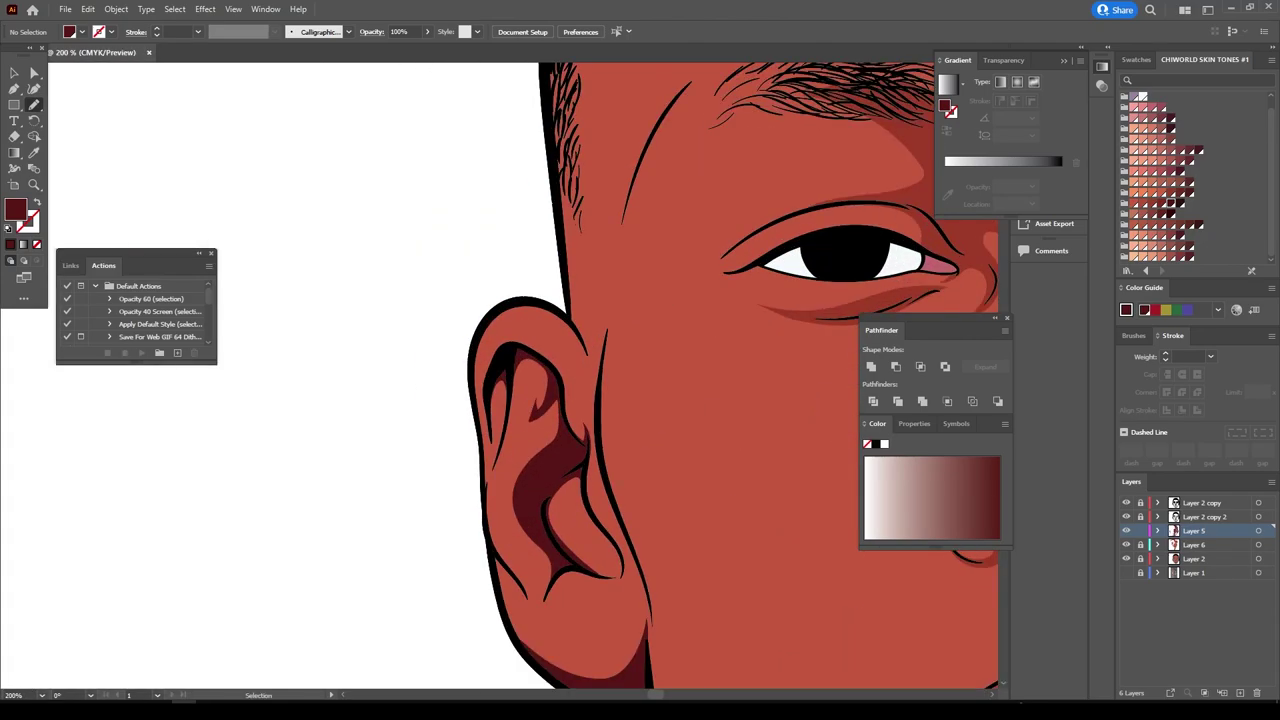
scroll(760, 560, up, 1)
scroll(640, 480, down, 5)
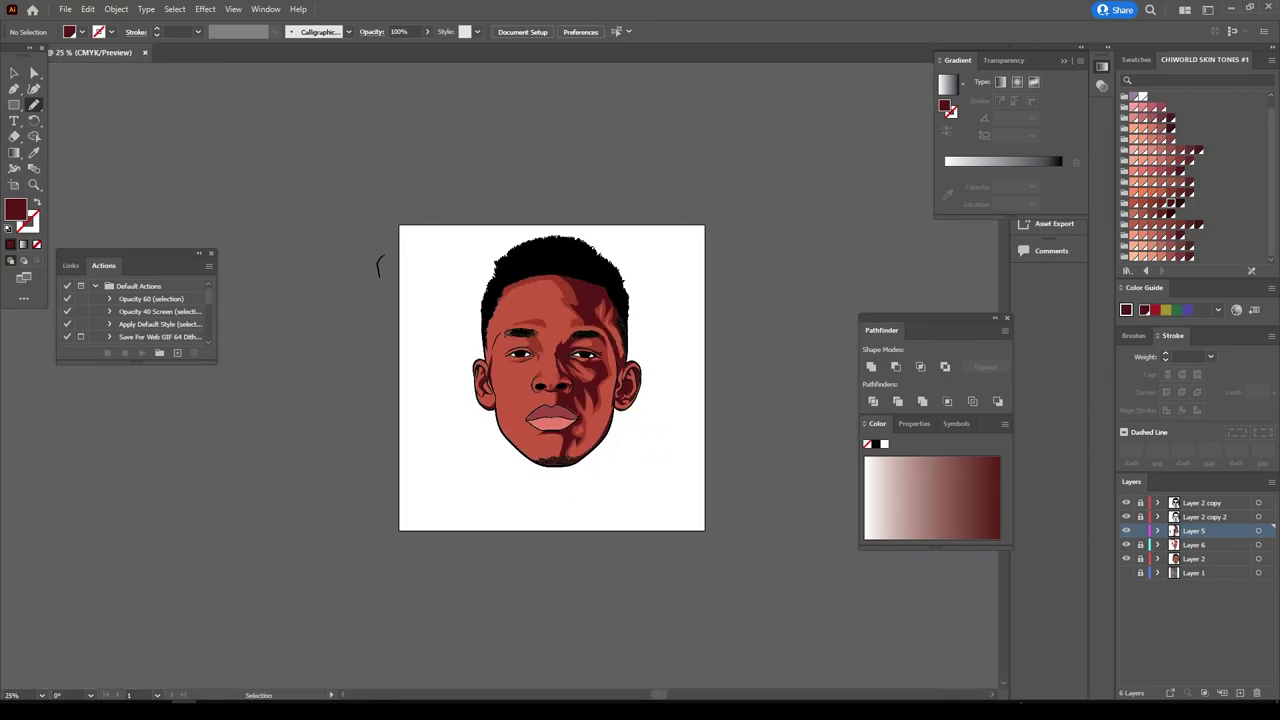
scroll(640, 480, up, 3)
scroll(640, 480, up, 3)
Add dark shading by the nostril, along the eyelid and under the lower lid.
drag(592, 467, 650, 486)
scroll(430, 340, down, 3)
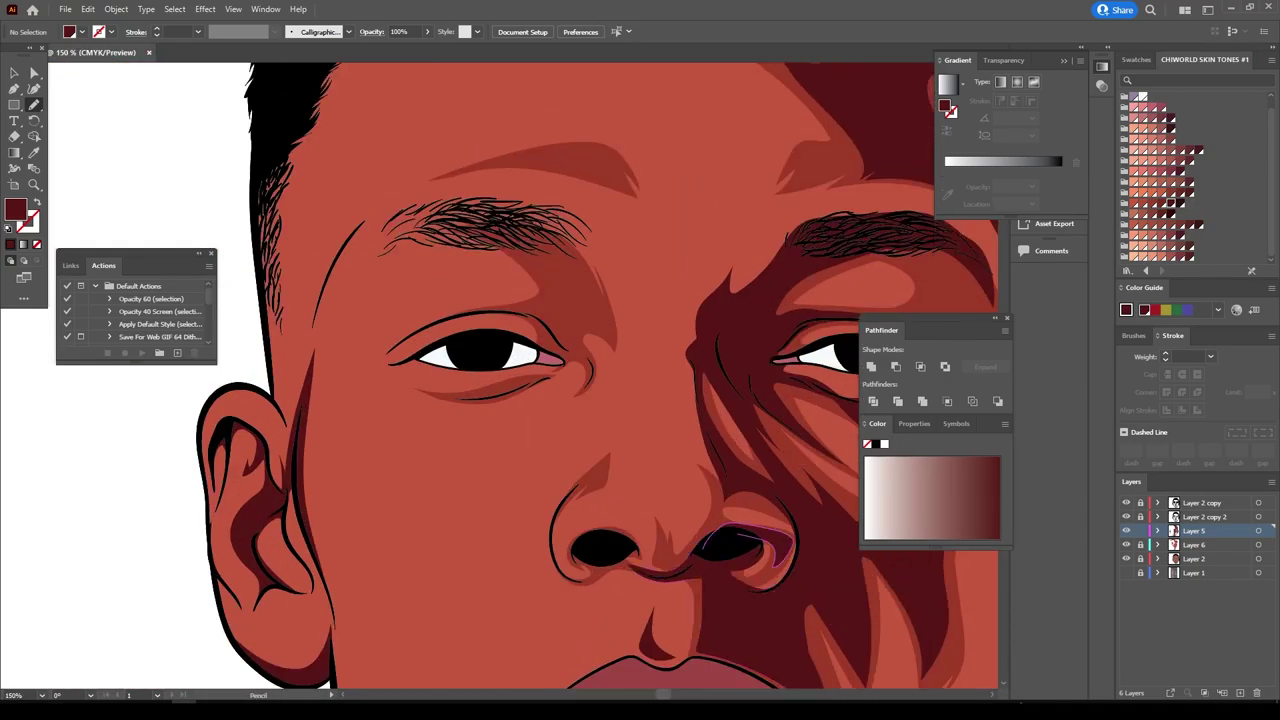
scroll(430, 340, up, 4)
mouse_move(492, 316)
mouse_down()
mouse_move(475, 172)
mouse_move(790, 360)
mouse_up()
drag(705, 445, 290, 535)
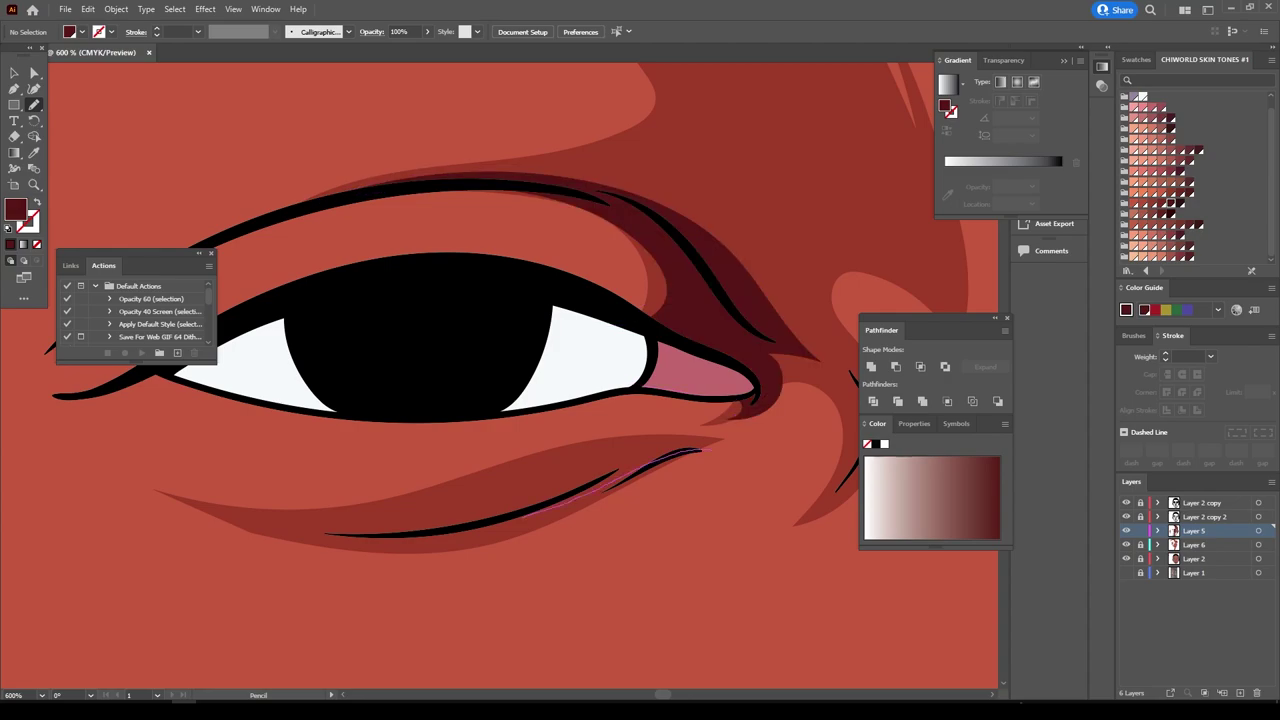
scroll(114, 150, down, 5)
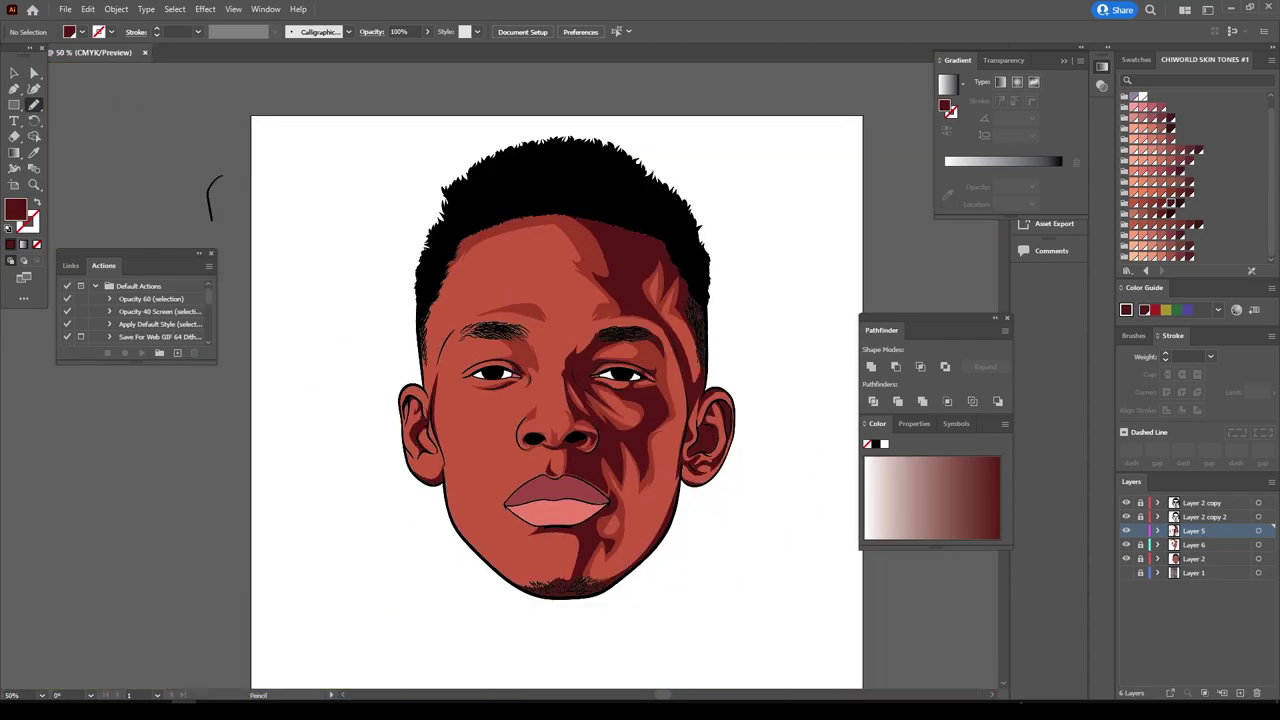
Deselect the artwork and add Layer 7 for further shading.
key(v)
click(600, 400)
key(ctrl+shift+a)
scroll(520, 380, up, 2)
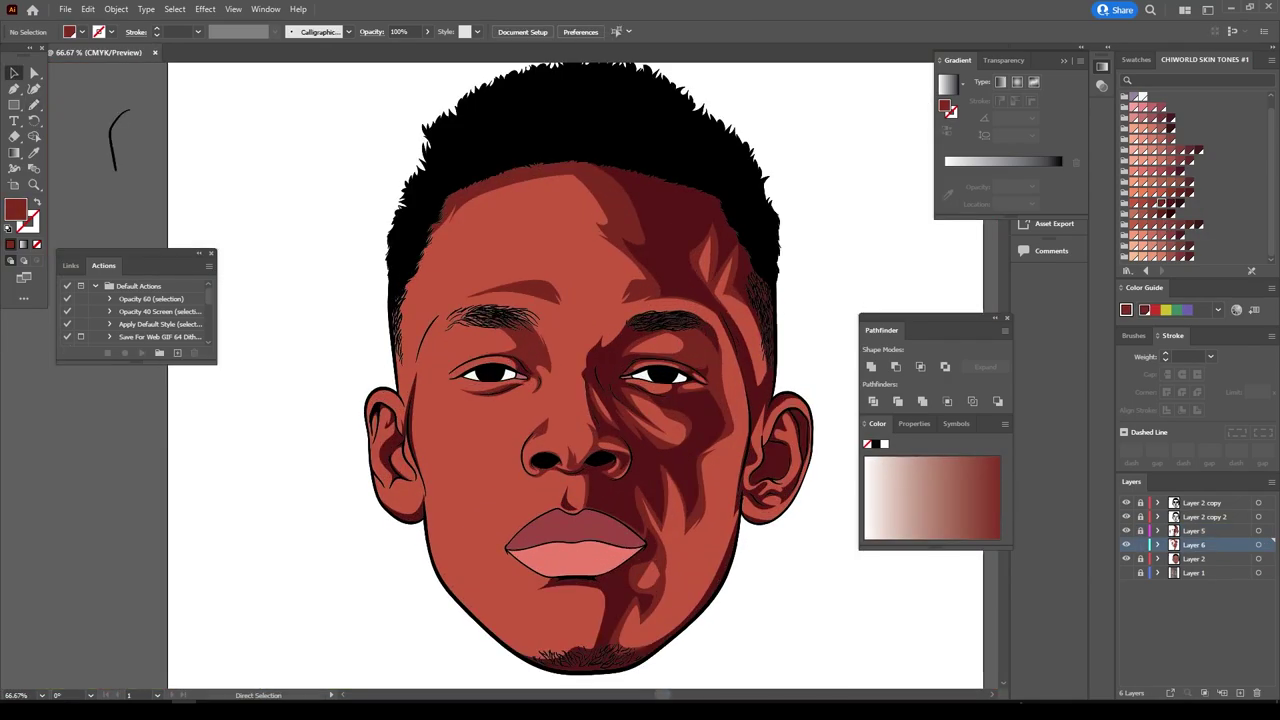
key(ctrl+l)
scroll(498, 372, up, 1)
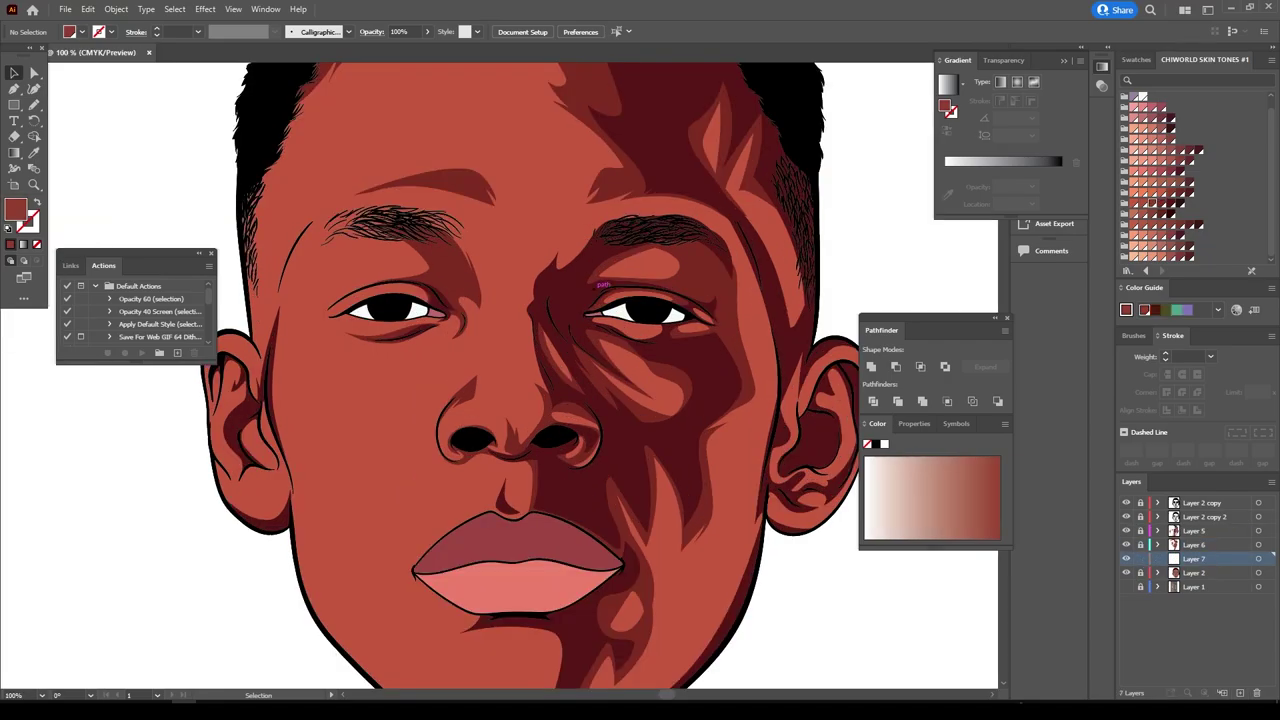
Pencil a lighter shading shape running up the nose bridge.
key(n)
scroll(498, 372, up, 2)
scroll(490, 540, up, 2)
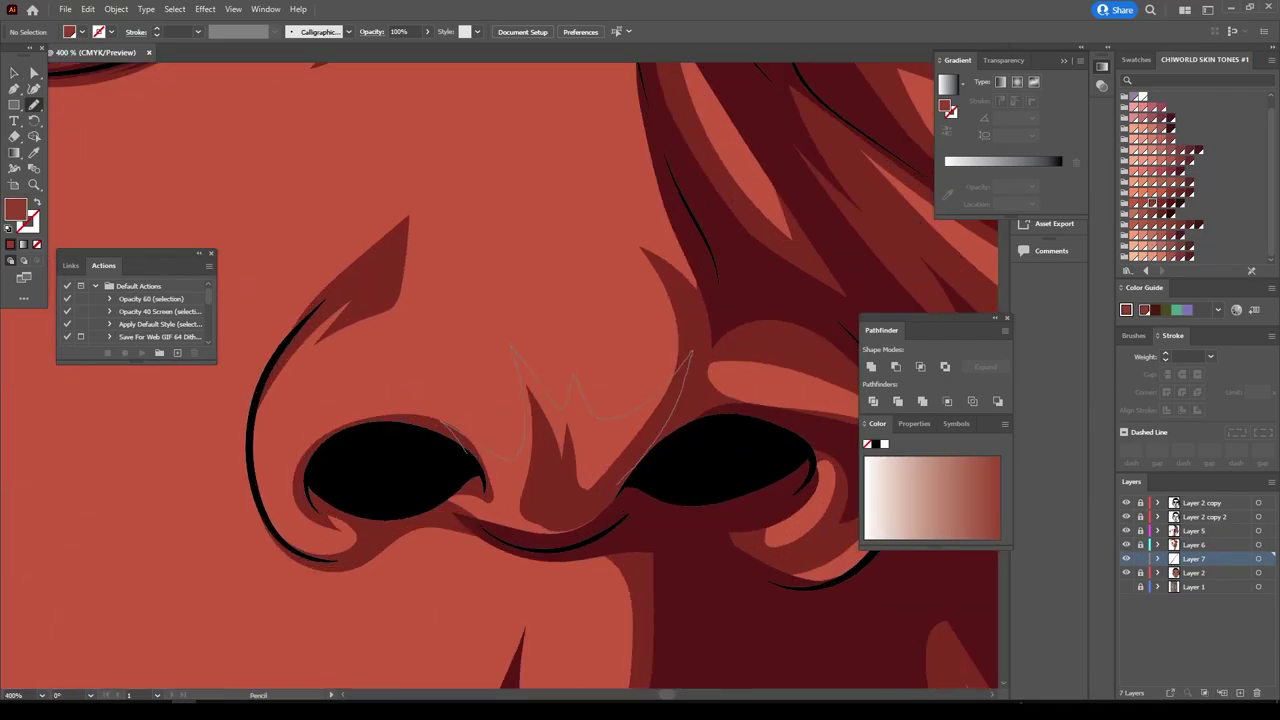
scroll(490, 510, down, 2)
scroll(490, 510, up, 1)
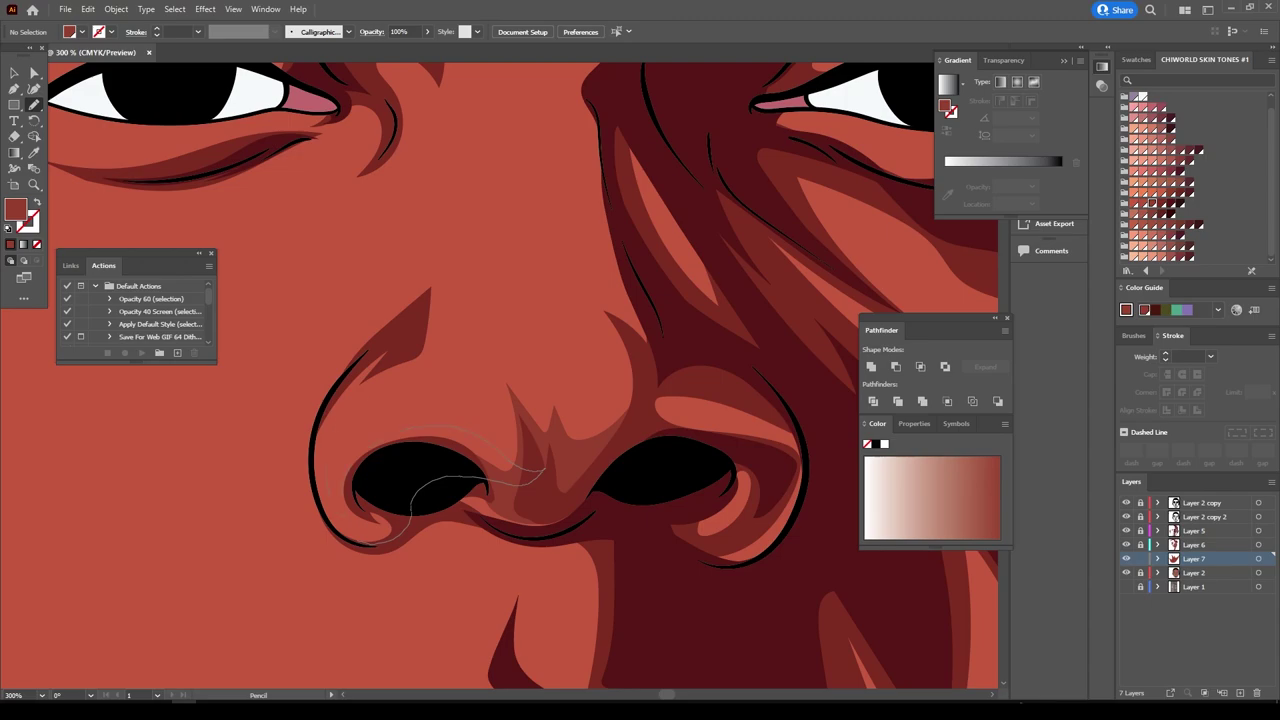
drag(457, 325, 455, 240)
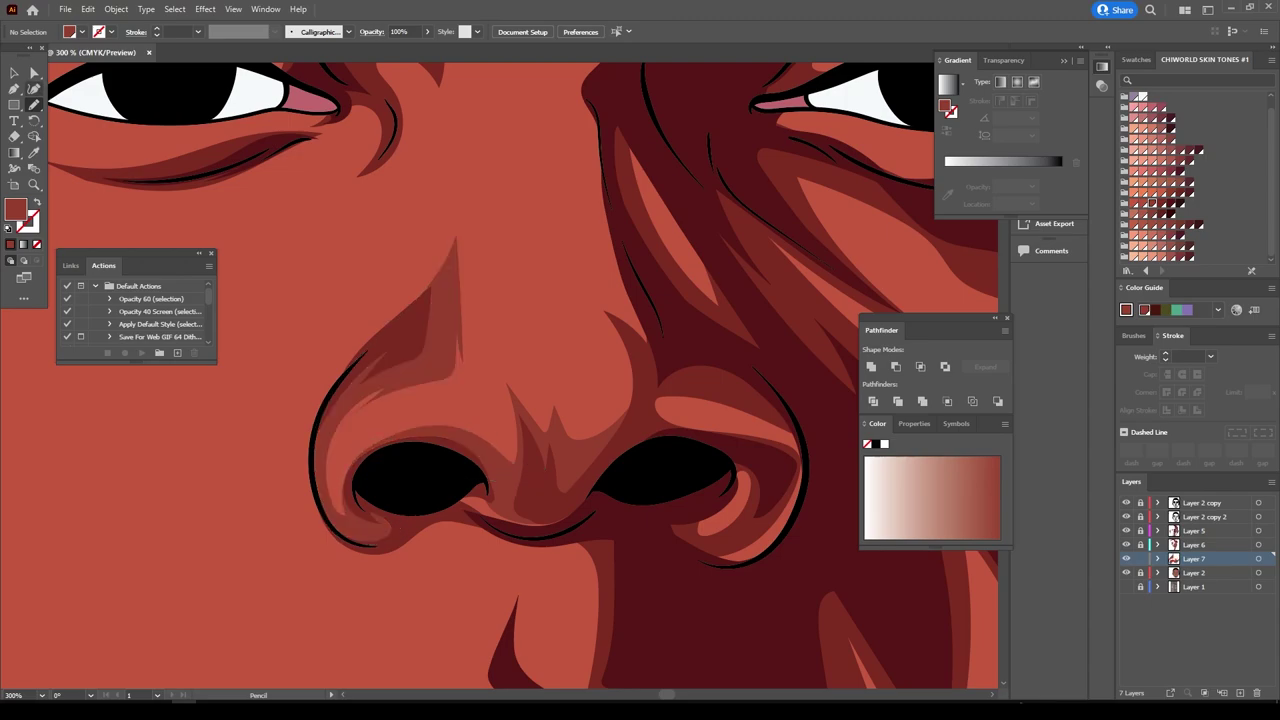
Adjust the nose-bridge shape's colours to Cyan 1 and Magenta -1.
key(v)
click(440, 330)
click(88, 9)
click(470, 294)
click(808, 482)
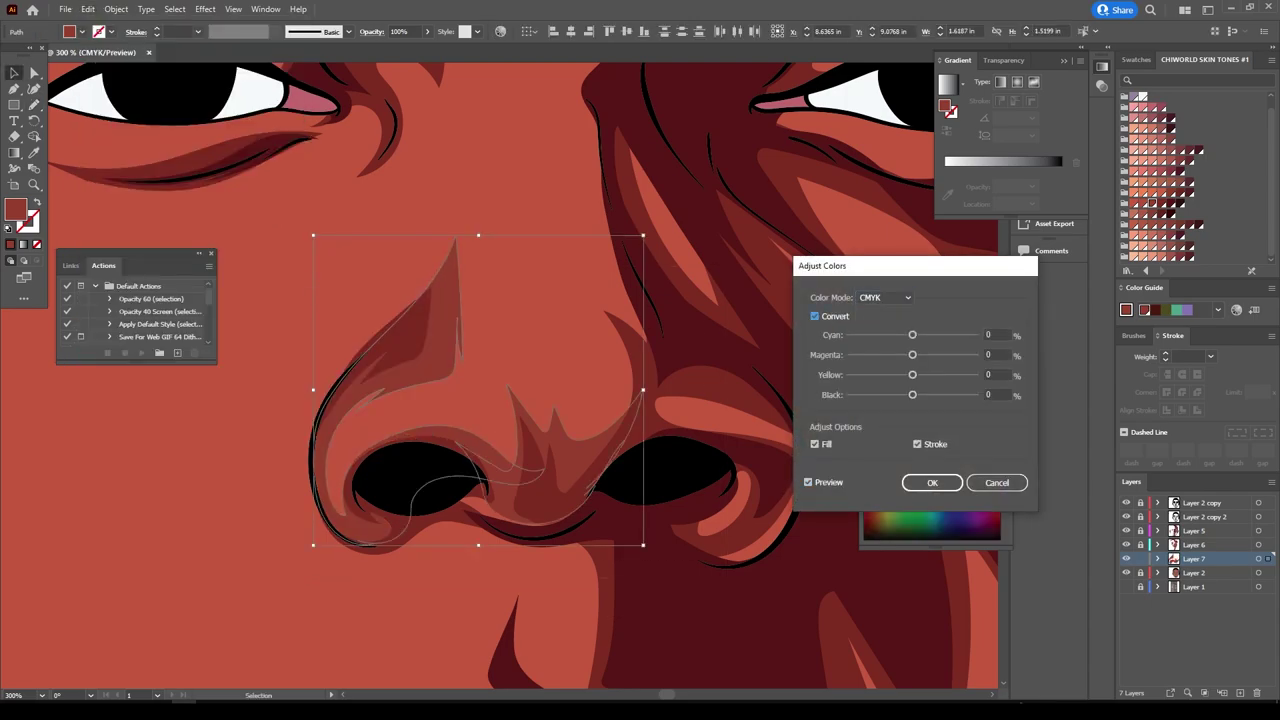
text(-1)
key(shift+Tab)
key(Tab)
key(Tab)
key(shift+Tab)
key(Return)
key(ctrl+0)
key(ctrl+shift+a)
Draw a Pencil shading stroke around the right nostril, undo it, and view the whole face.
scroll(537, 389, up, 5)
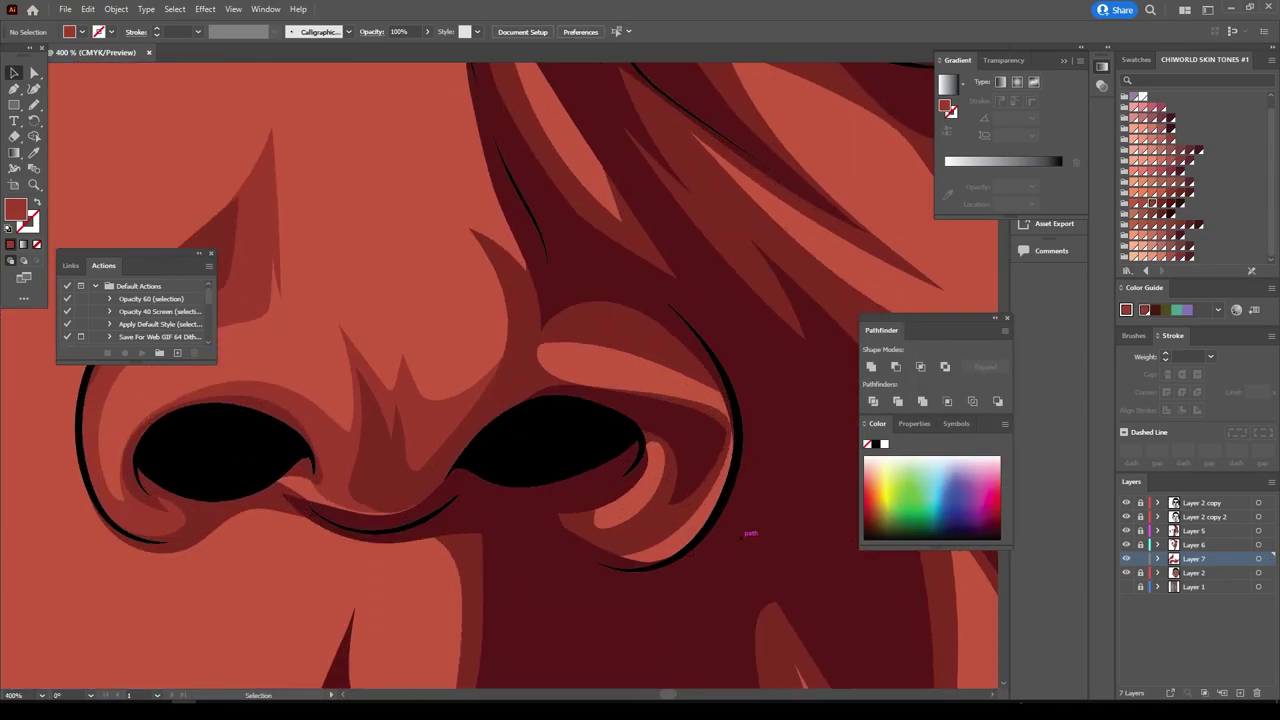
key(n)
drag(570, 485, 745, 415)
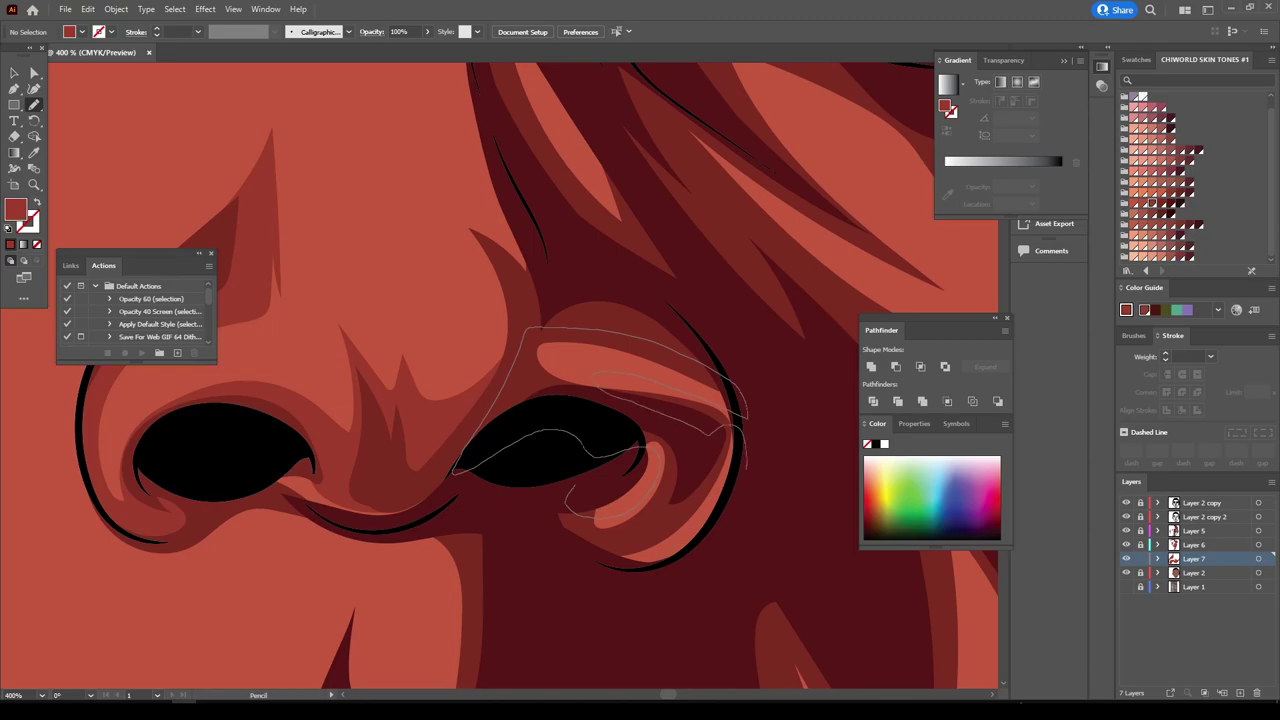
key(ctrl+z)
scroll(523, 380, up, 3)
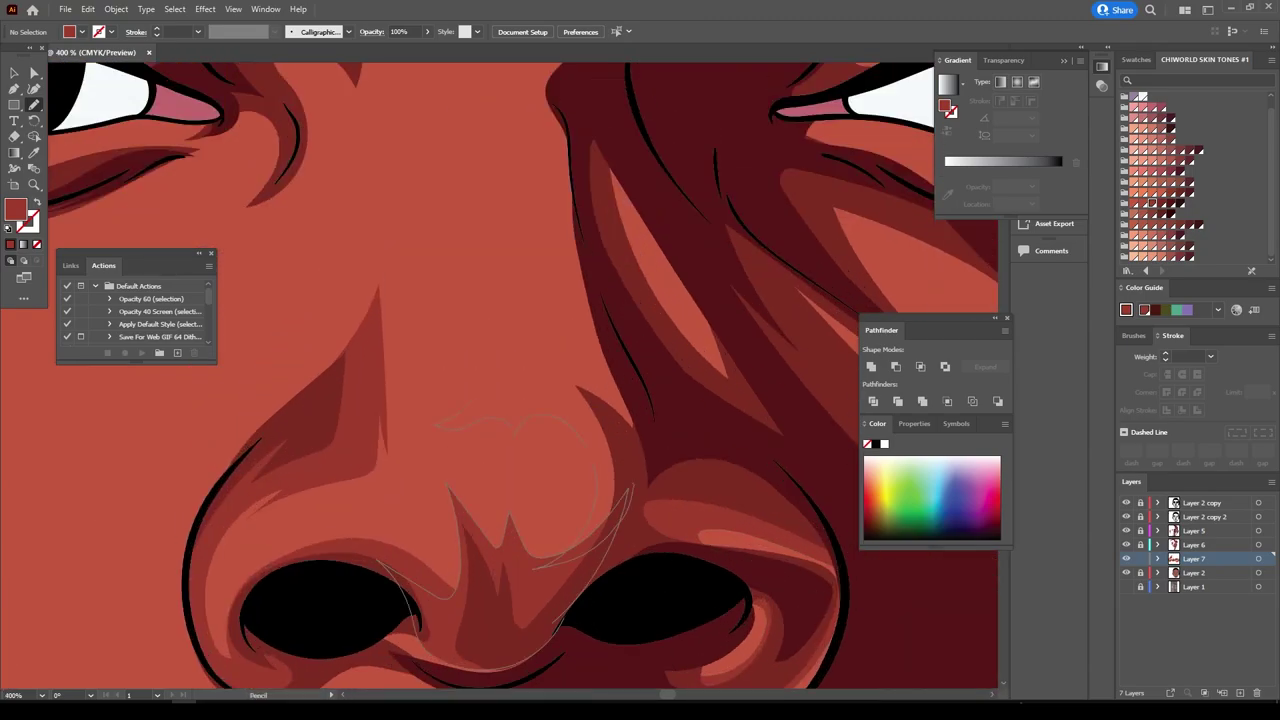
key(ctrl+0)
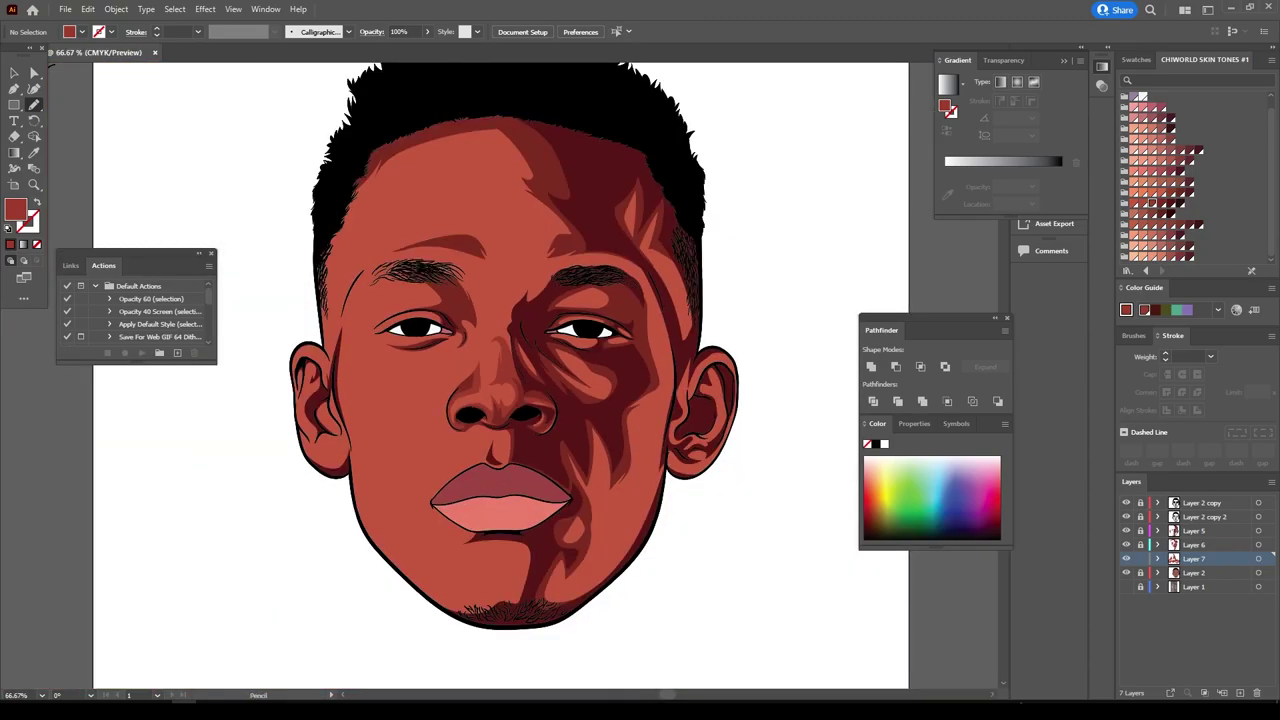
scroll(487, 480, up, 4)
scroll(565, 376, up, 1)
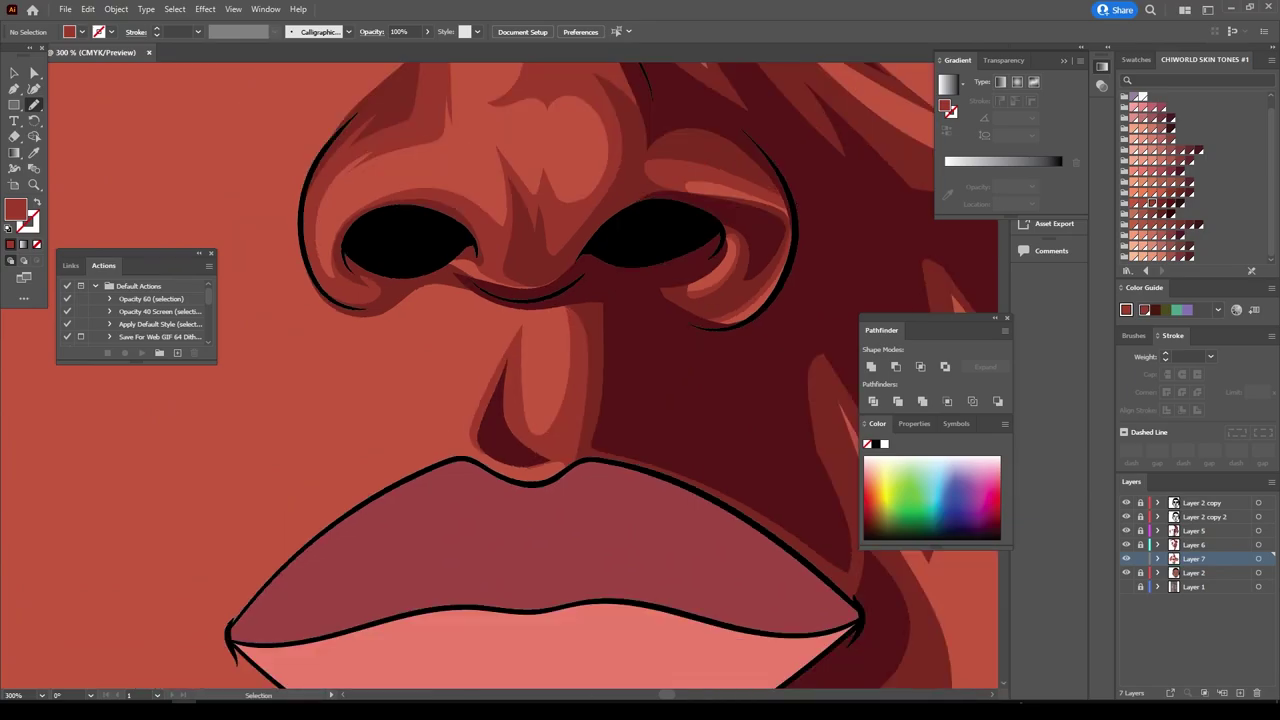
scroll(565, 376, up, 1)
Draw a dark shading shape above the upper lip.
drag(625, 288, 636, 356)
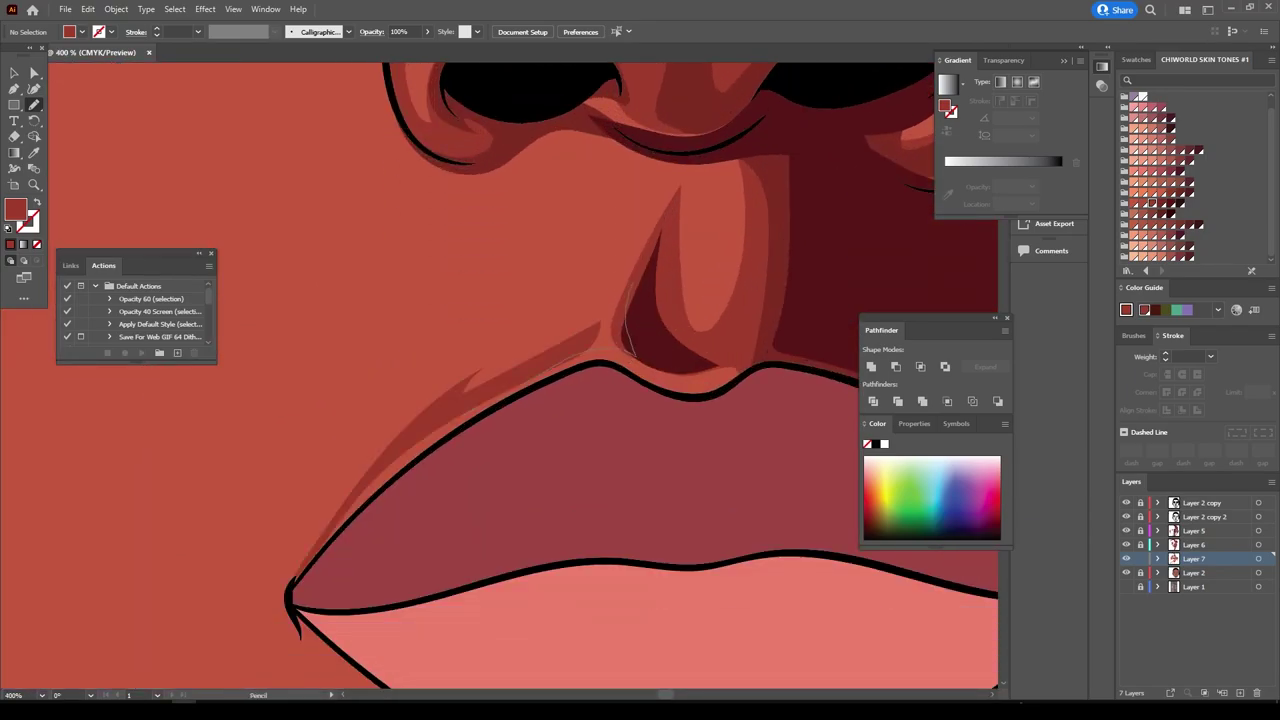
scroll(394, 488, down, 2)
scroll(534, 322, down, 3)
scroll(576, 316, up, 4)
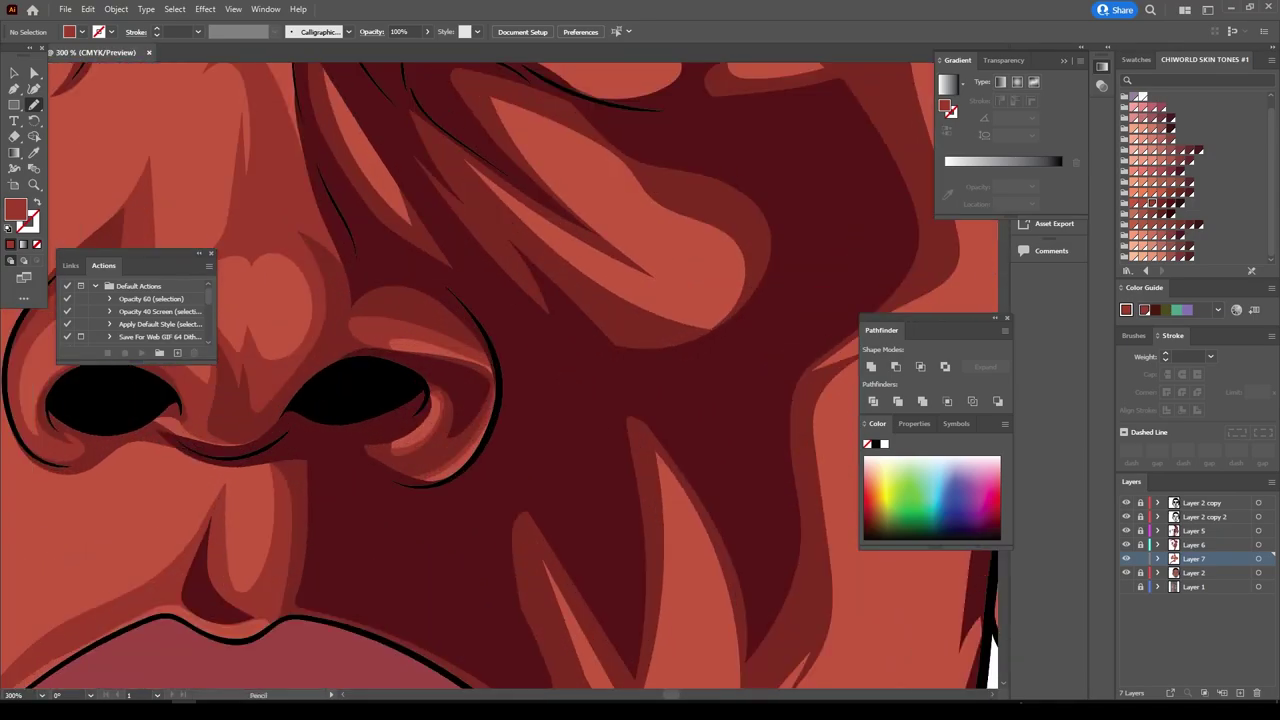
Outline two shading shapes on the shadowed cheek, the second larger.
drag(440, 282, 765, 460)
drag(430, 235, 768, 405)
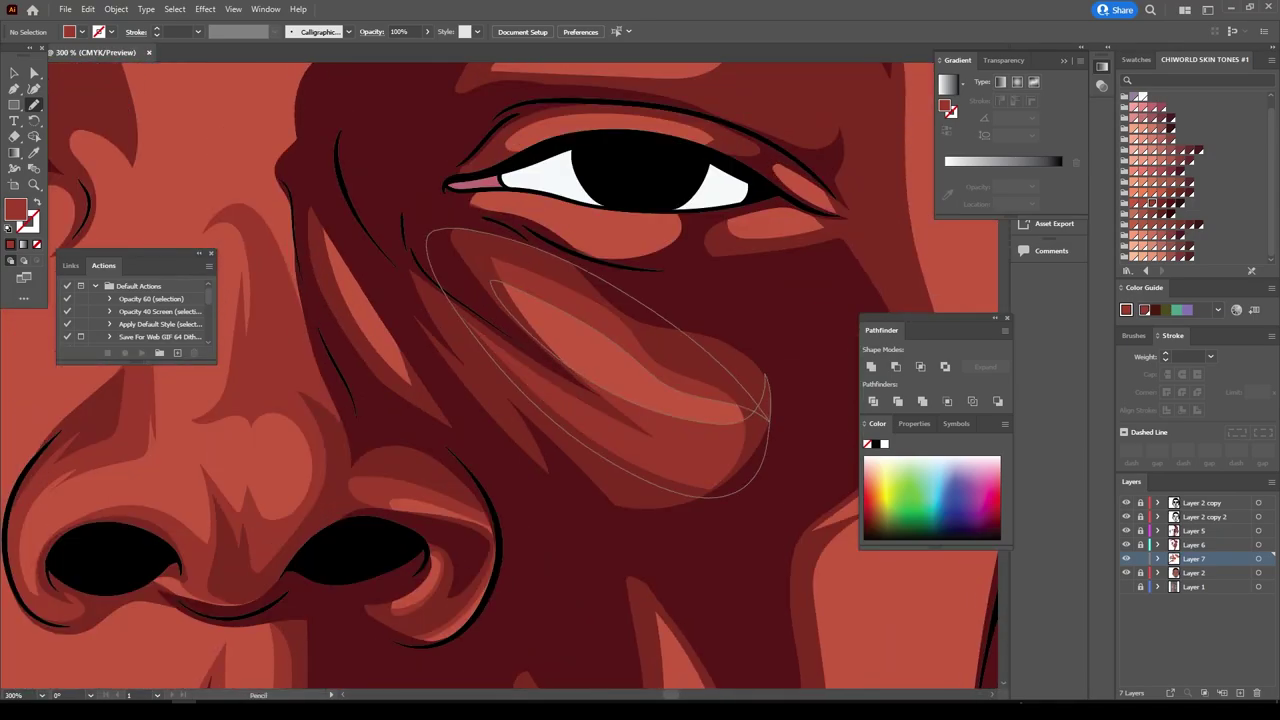
scroll(560, 345, down, 3)
scroll(694, 517, up, 3)
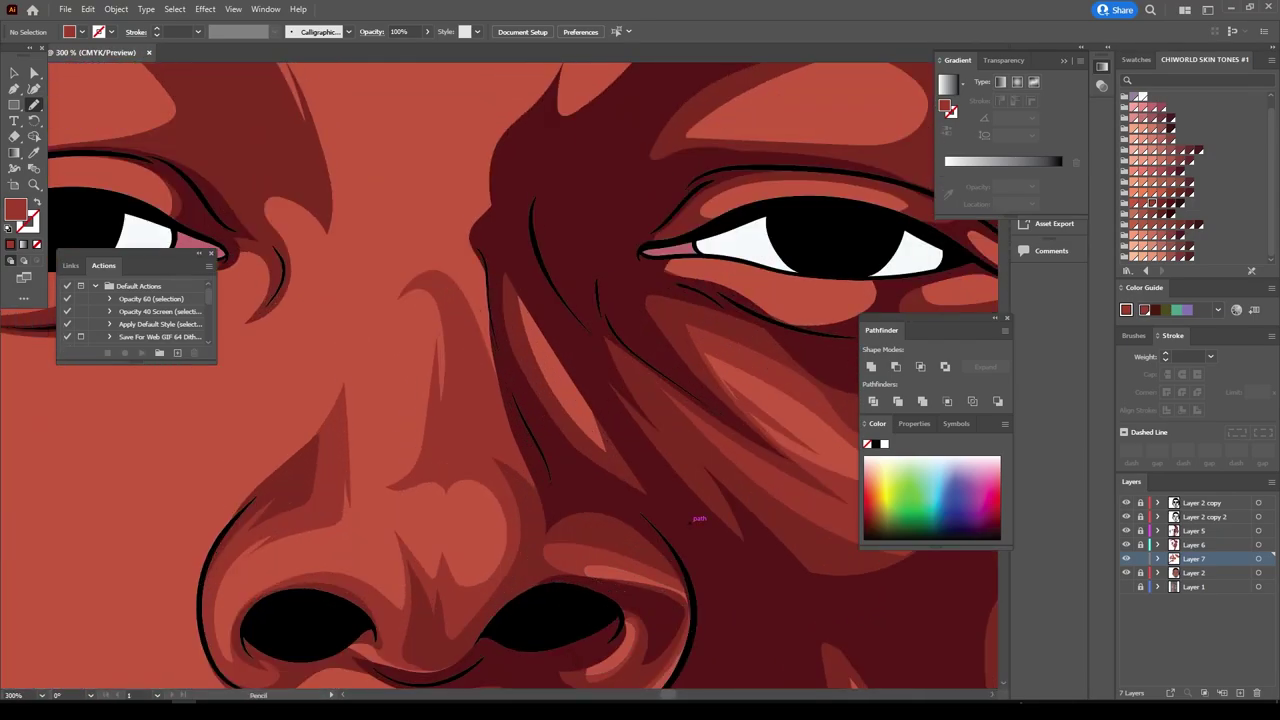
scroll(750, 517, up, 2)
Sketch a shading stroke below the eye and undo the stray eye-corner and eyelid strokes.
drag(366, 505, 638, 320)
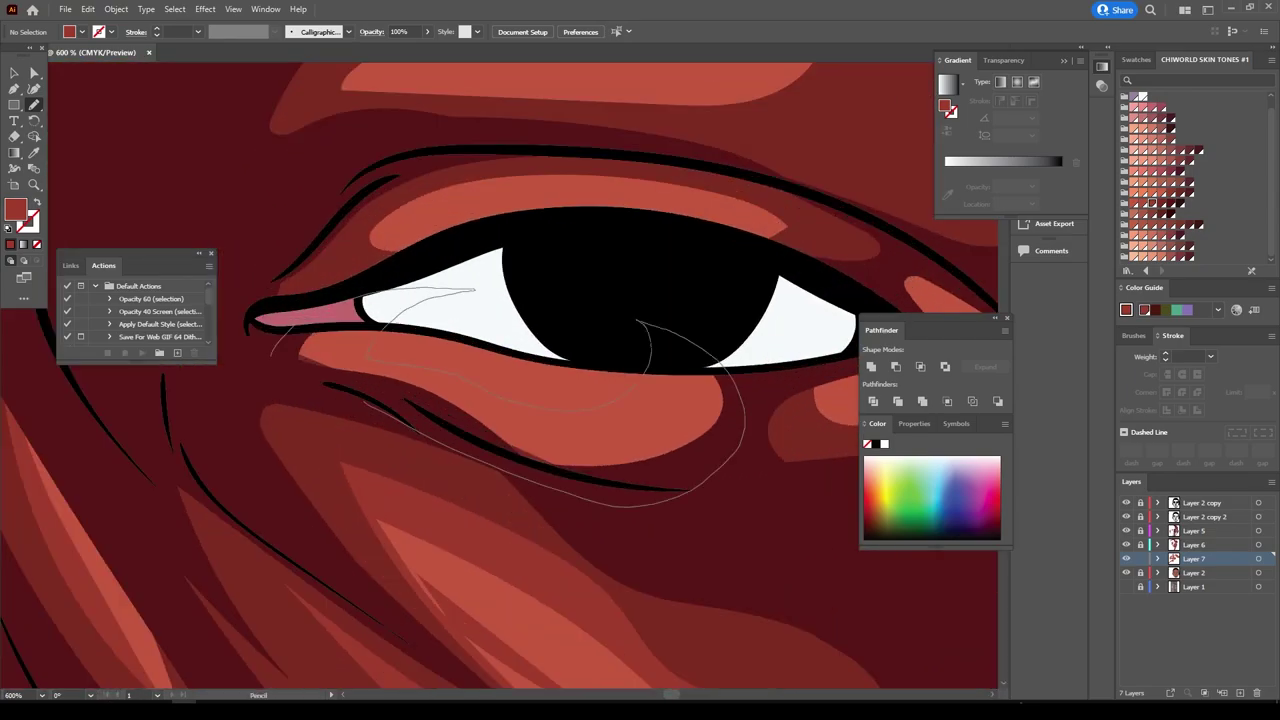
scroll(640, 330, down, 5)
scroll(640, 330, up, 2)
scroll(492, 333, up, 3)
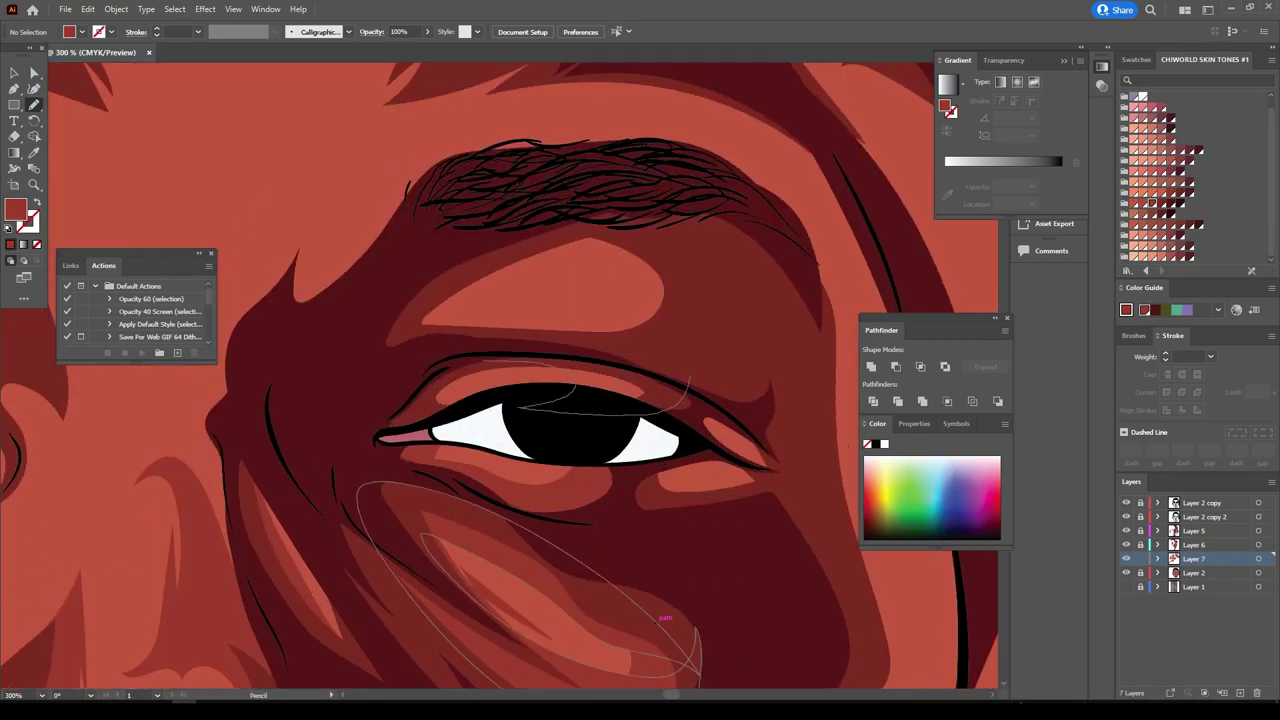
key(ctrl+z)
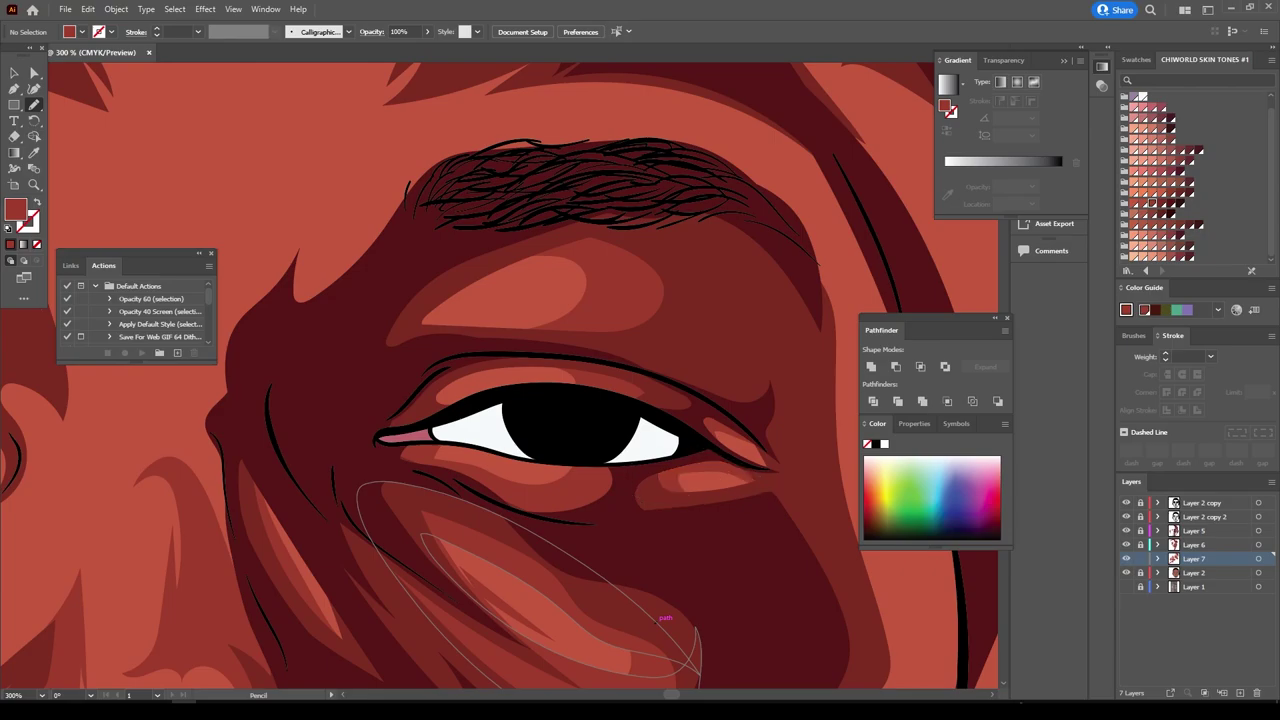
key(ctrl+z)
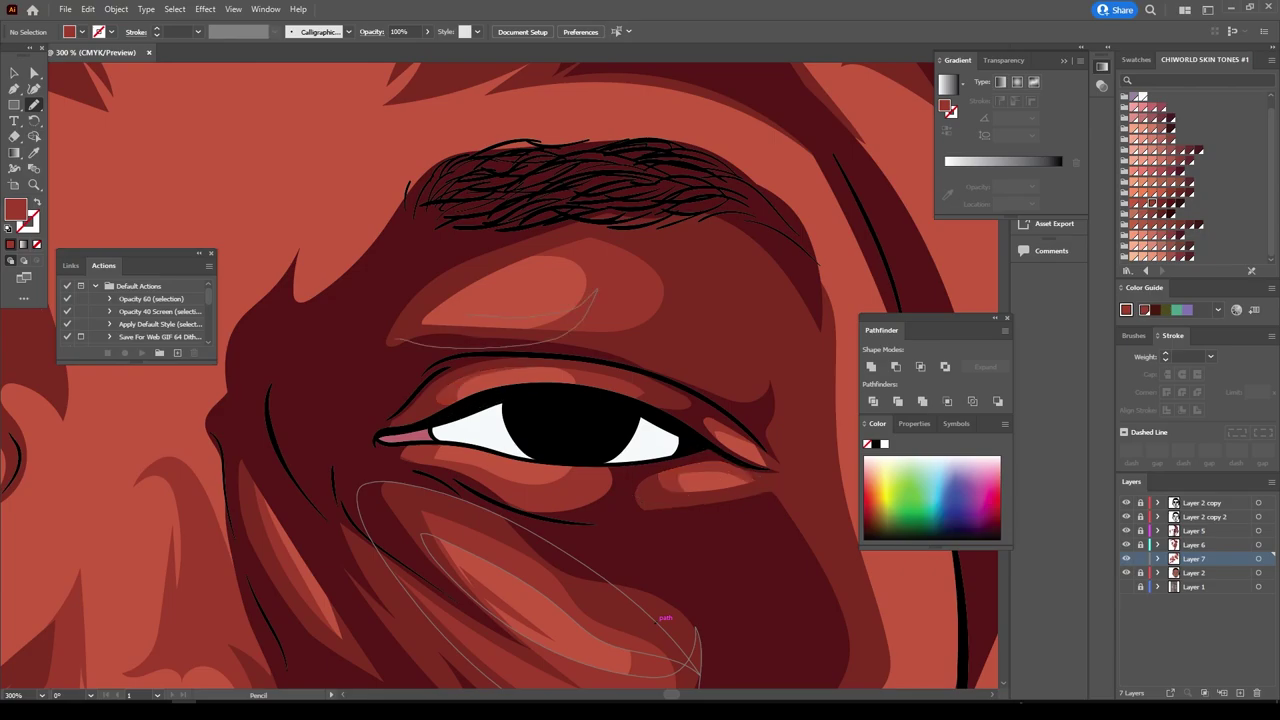
scroll(507, 397, down, 3)
scroll(411, 352, up, 3)
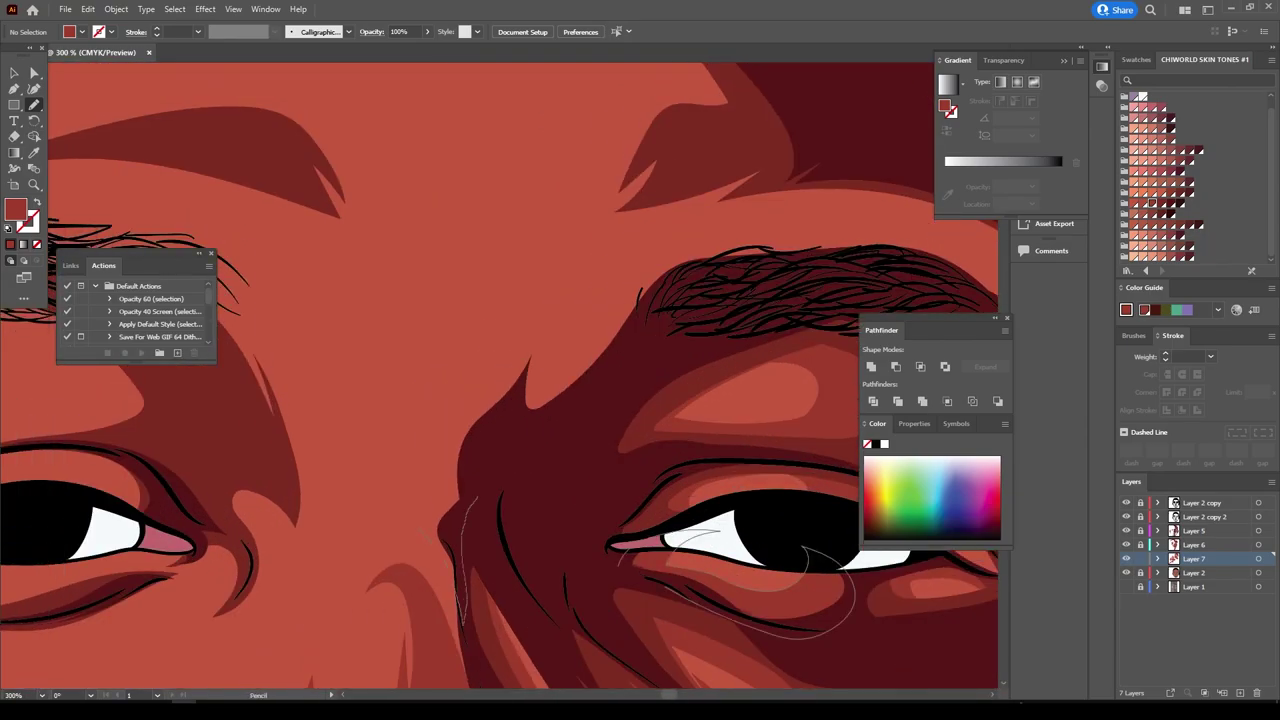
scroll(439, 340, down, 3)
scroll(439, 340, up, 3)
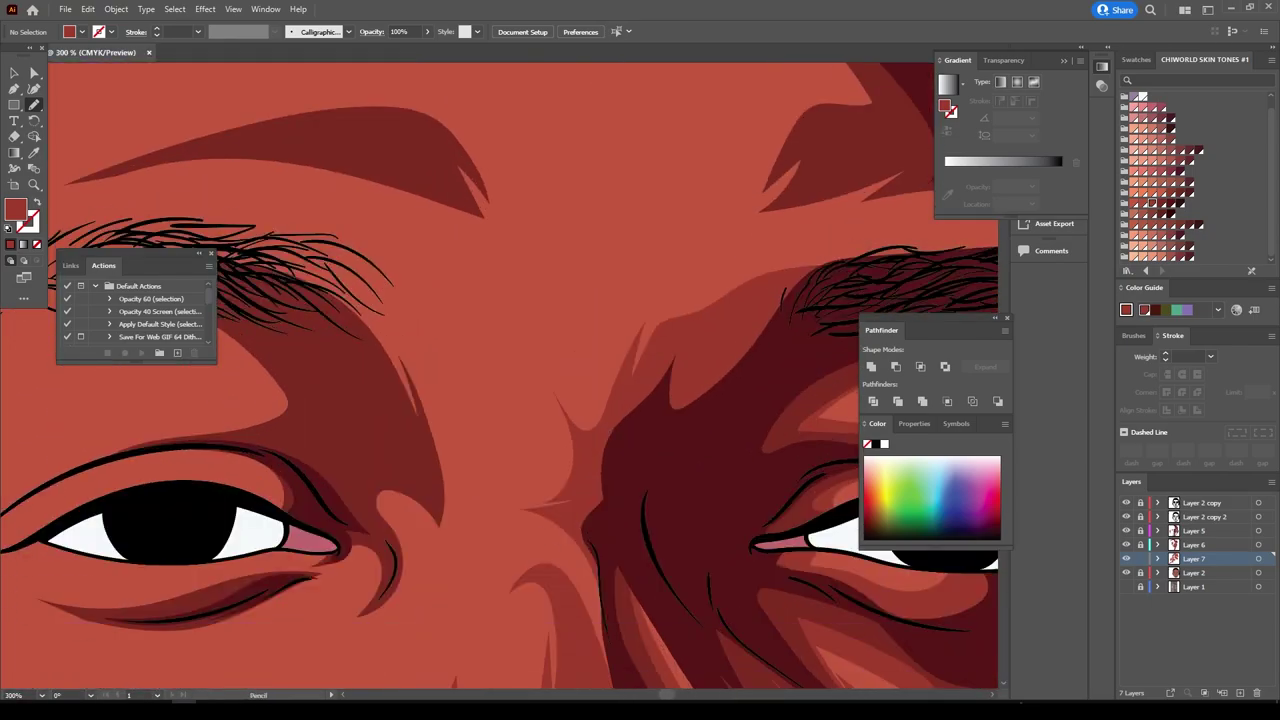
scroll(558, 307, down, 3)
scroll(558, 307, up, 3)
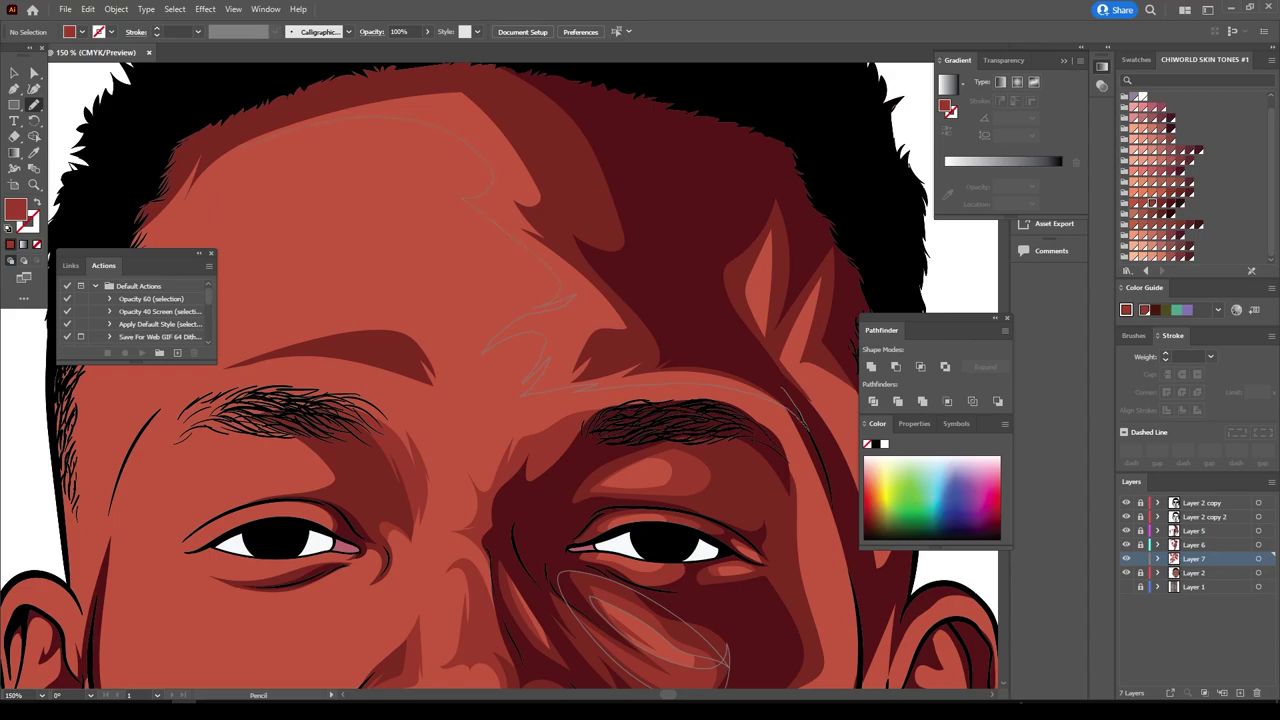
scroll(712, 463, down, 3)
scroll(693, 464, up, 3)
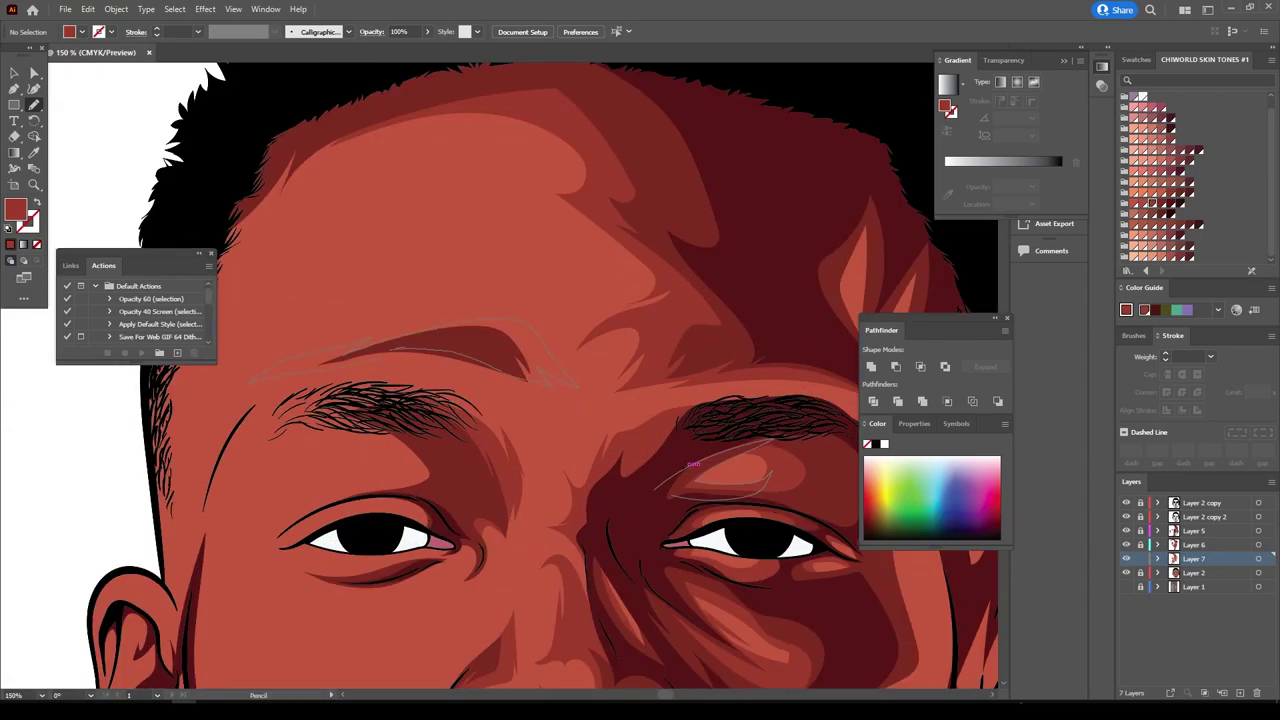
scroll(690, 463, down, 3)
scroll(676, 515, up, 4)
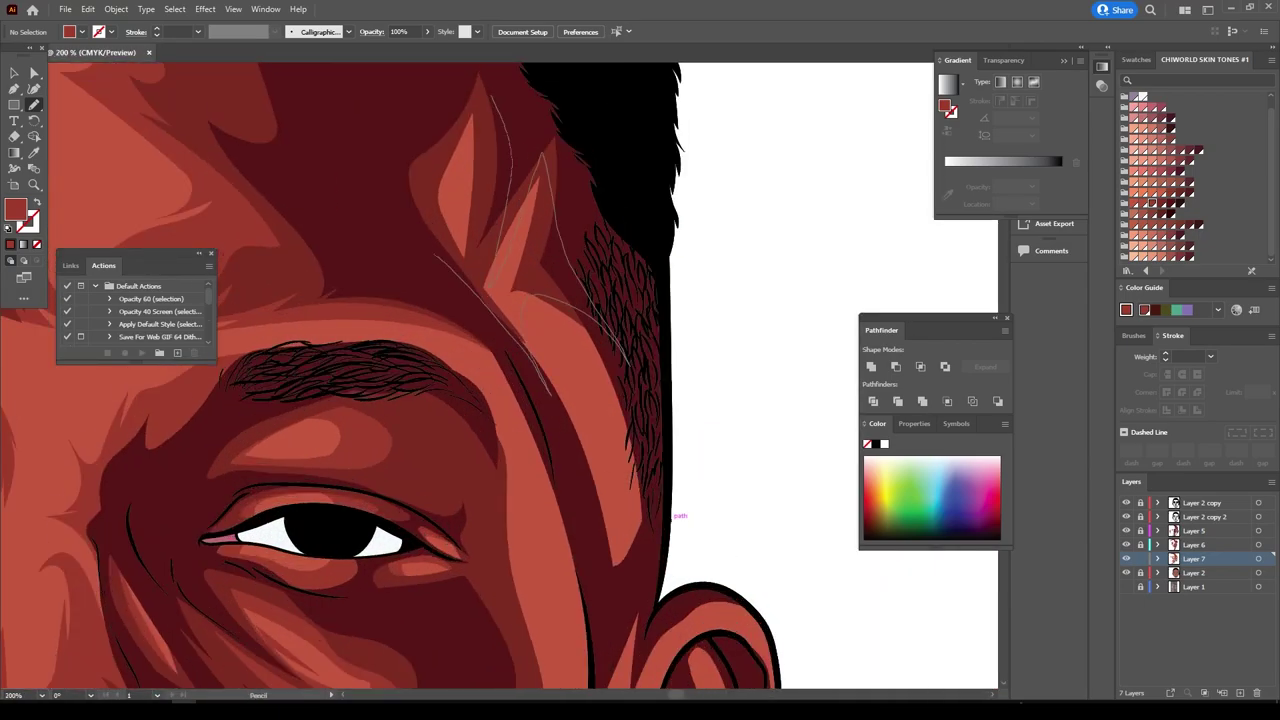
scroll(672, 512, down, 3)
scroll(566, 574, up, 5)
Zoom out from the cheek to see the whole artboard.
scroll(572, 576, down, 3)
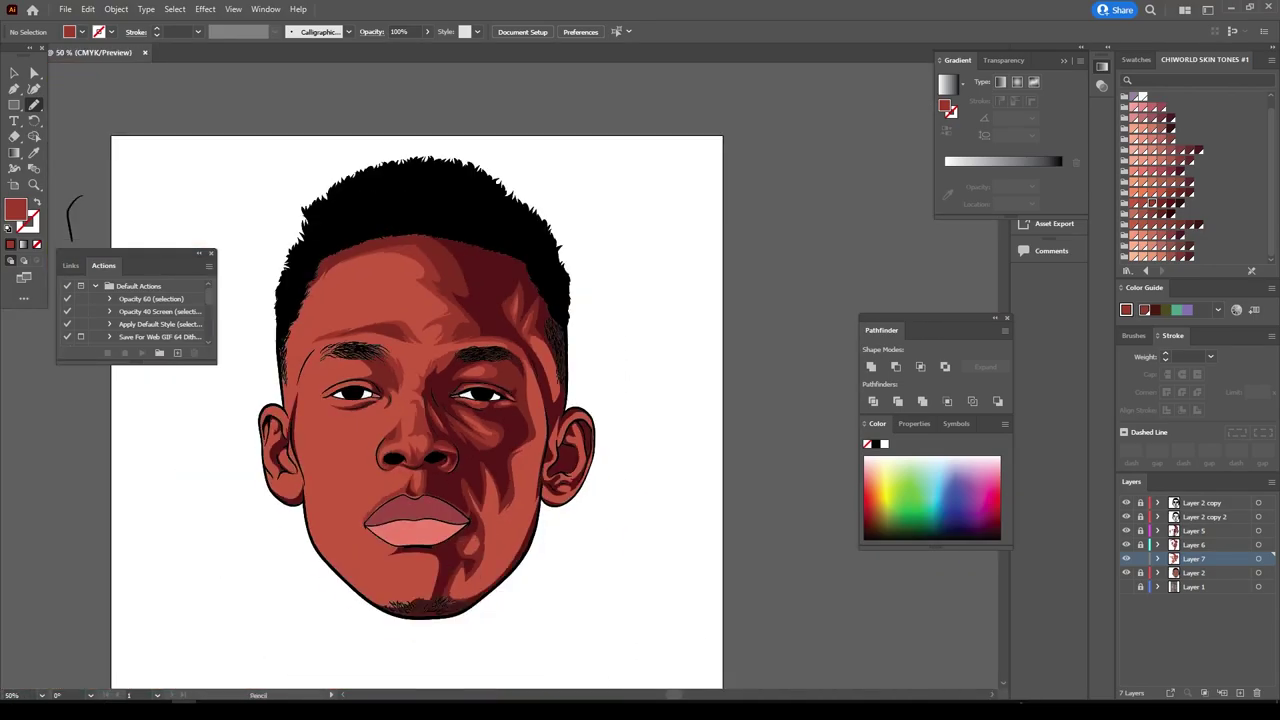
scroll(733, 616, up, 4)
scroll(733, 616, down, 3)
scroll(600, 580, up, 4)
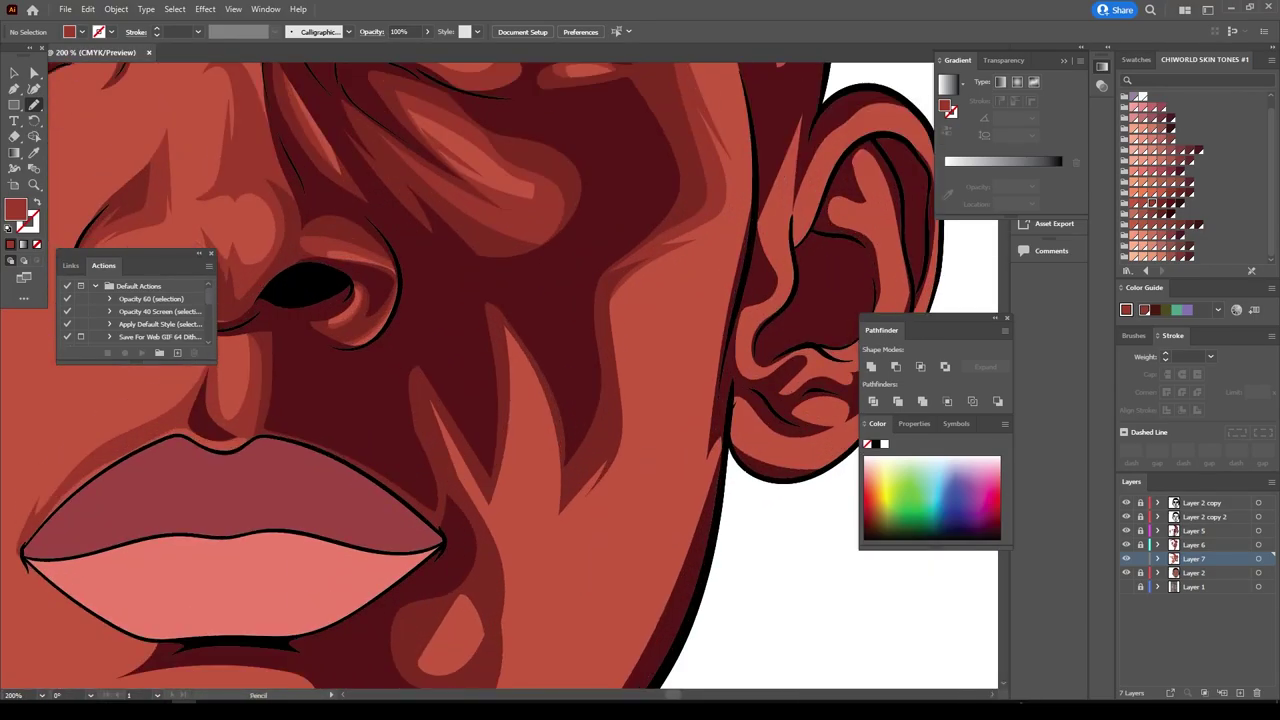
scroll(625, 637, down, 2)
key(ctrl+minus)
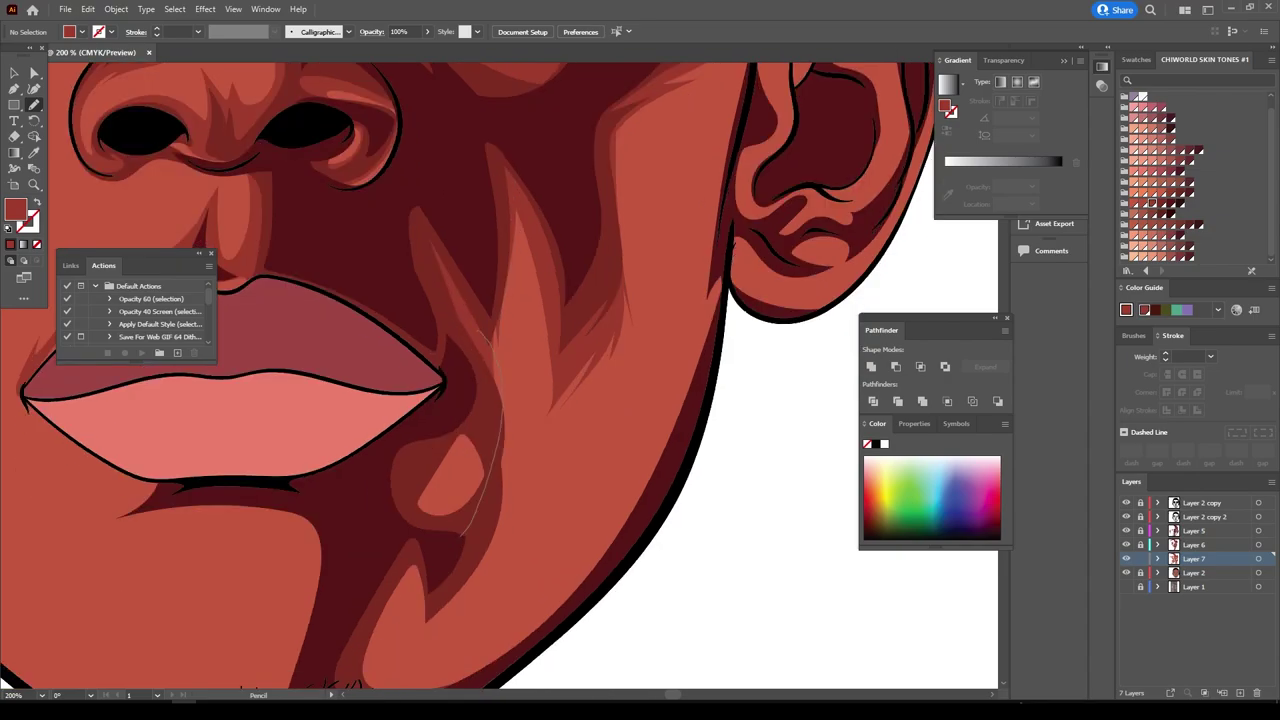
key(ctrl+minus)
key(ctrl+minus)
key(ctrl+minus)
scroll(575, 370, up, 1)
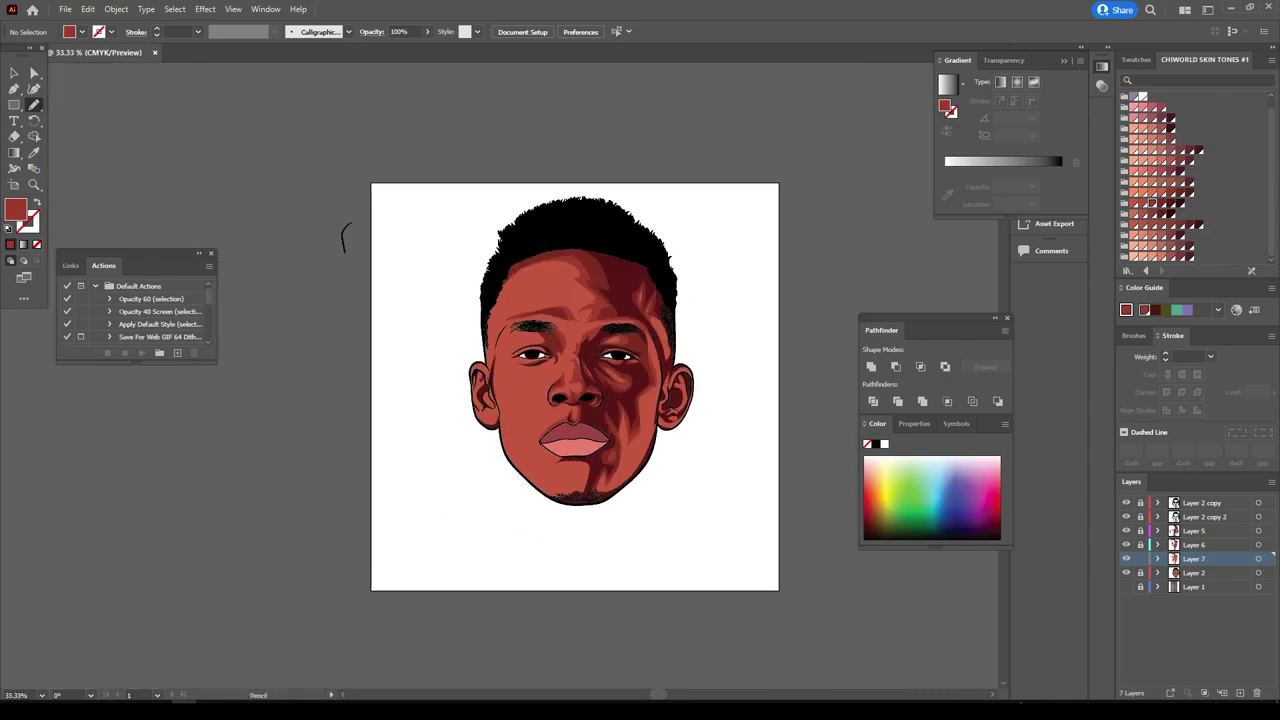
scroll(505, 341, up, 6)
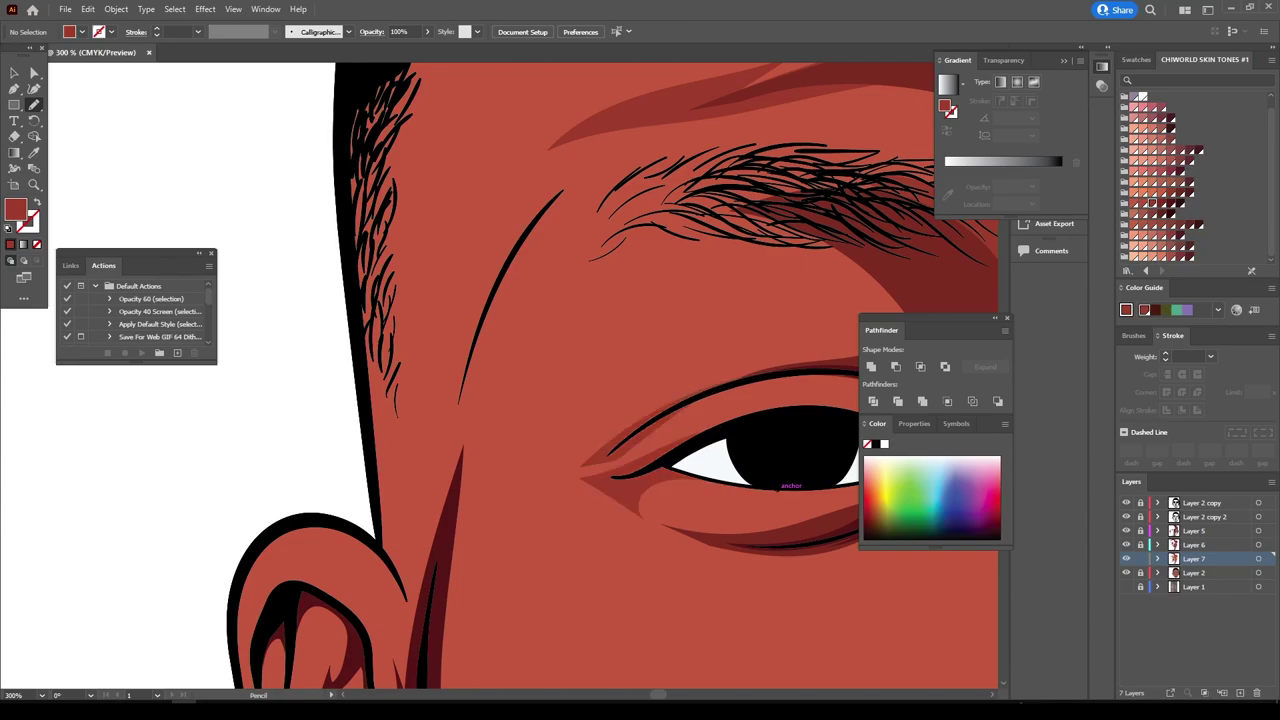
scroll(650, 420, up, 1)
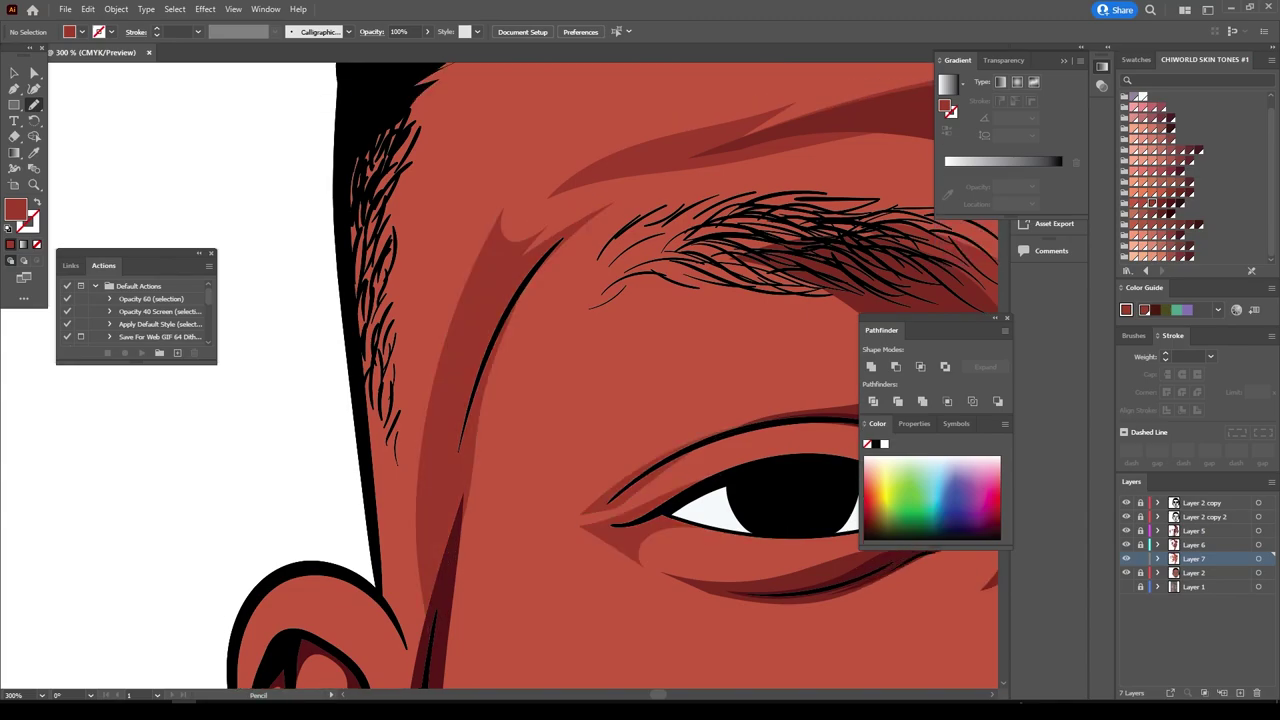
scroll(603, 368, down, 4)
scroll(603, 368, up, 3)
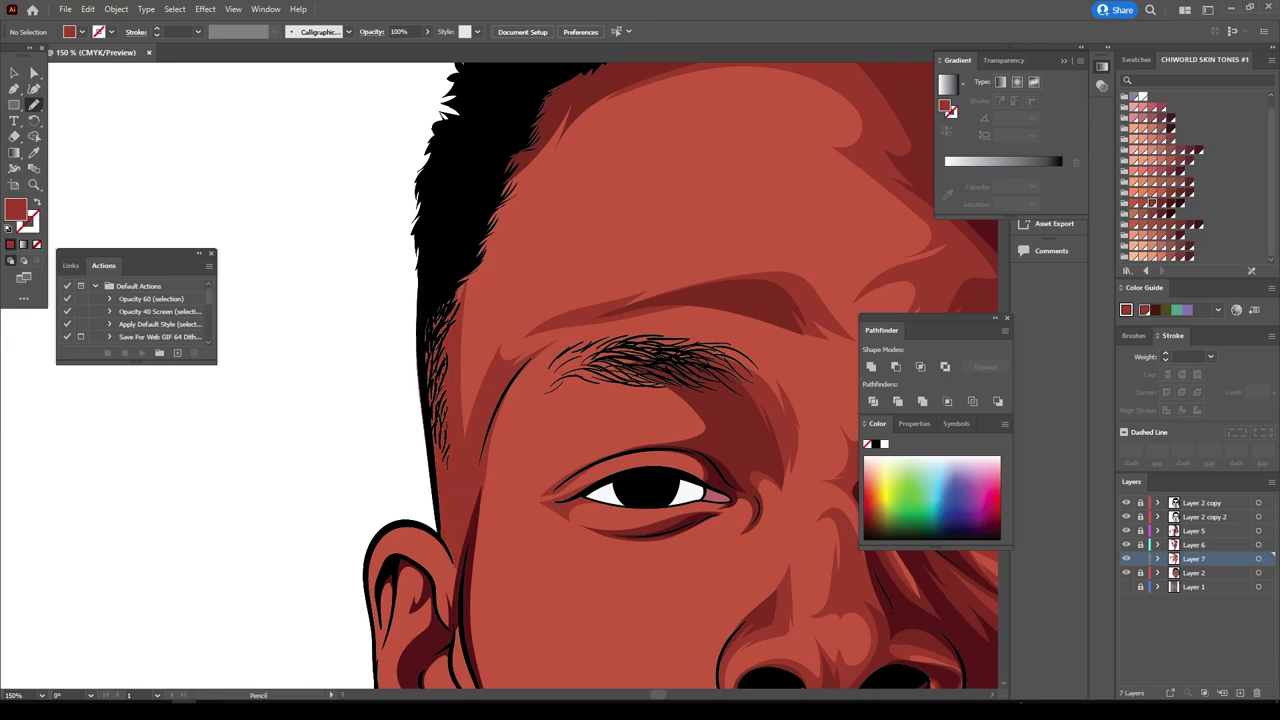
Switch briefly to the Eraser, return to the Pencil, and zoom in on the eyes and nose.
key(shift+e)
scroll(470, 540, down, 4)
scroll(490, 650, up, 4)
key(n)
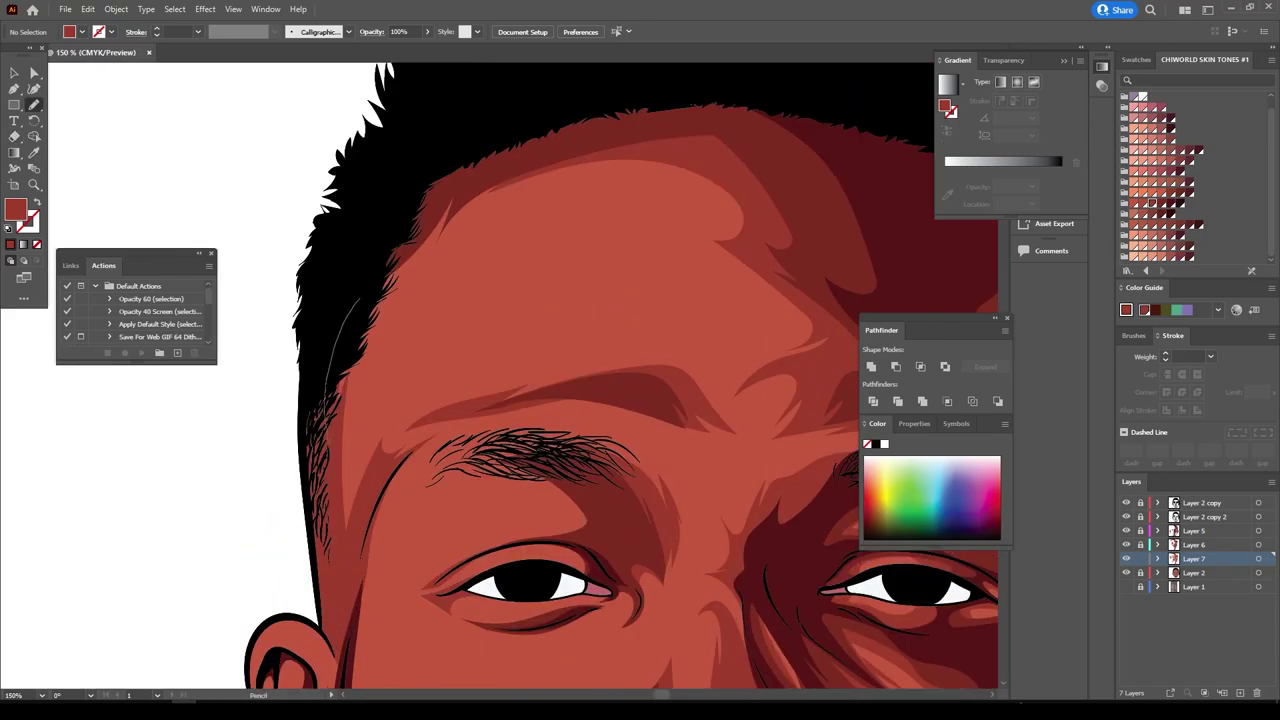
key(ctrl+minus)
key(ctrl+minus)
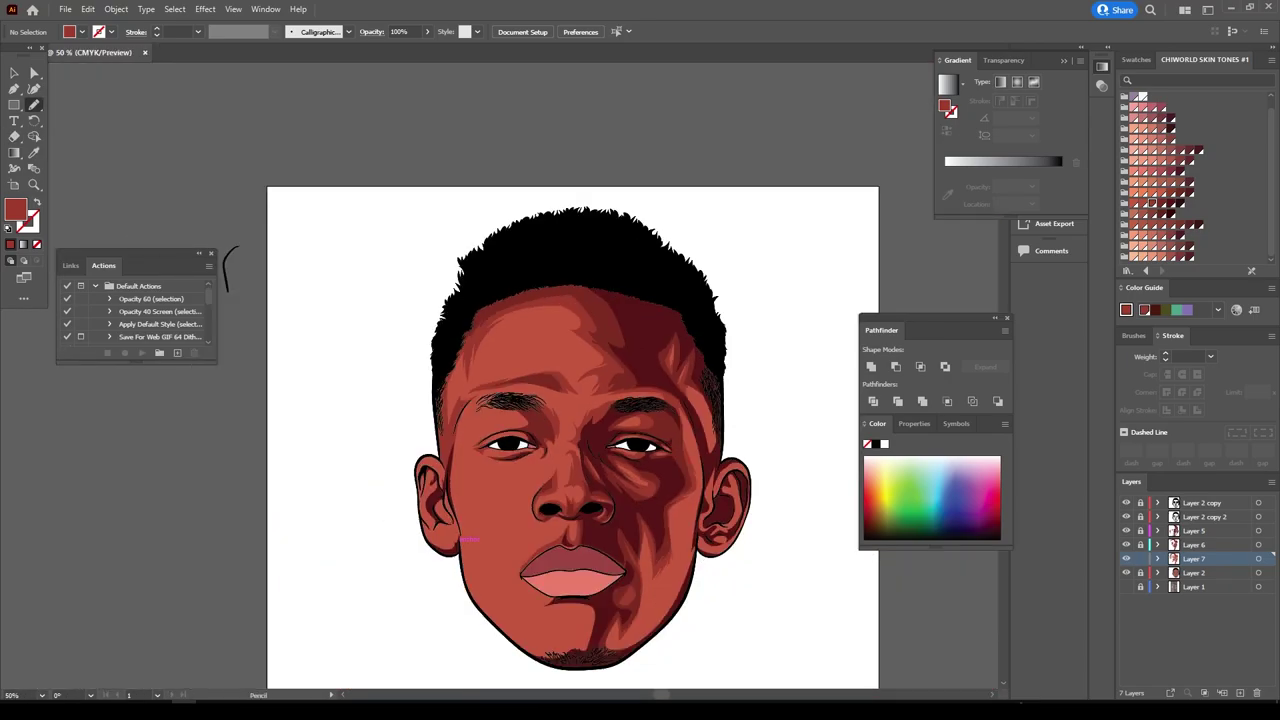
scroll(500, 450, up, 6)
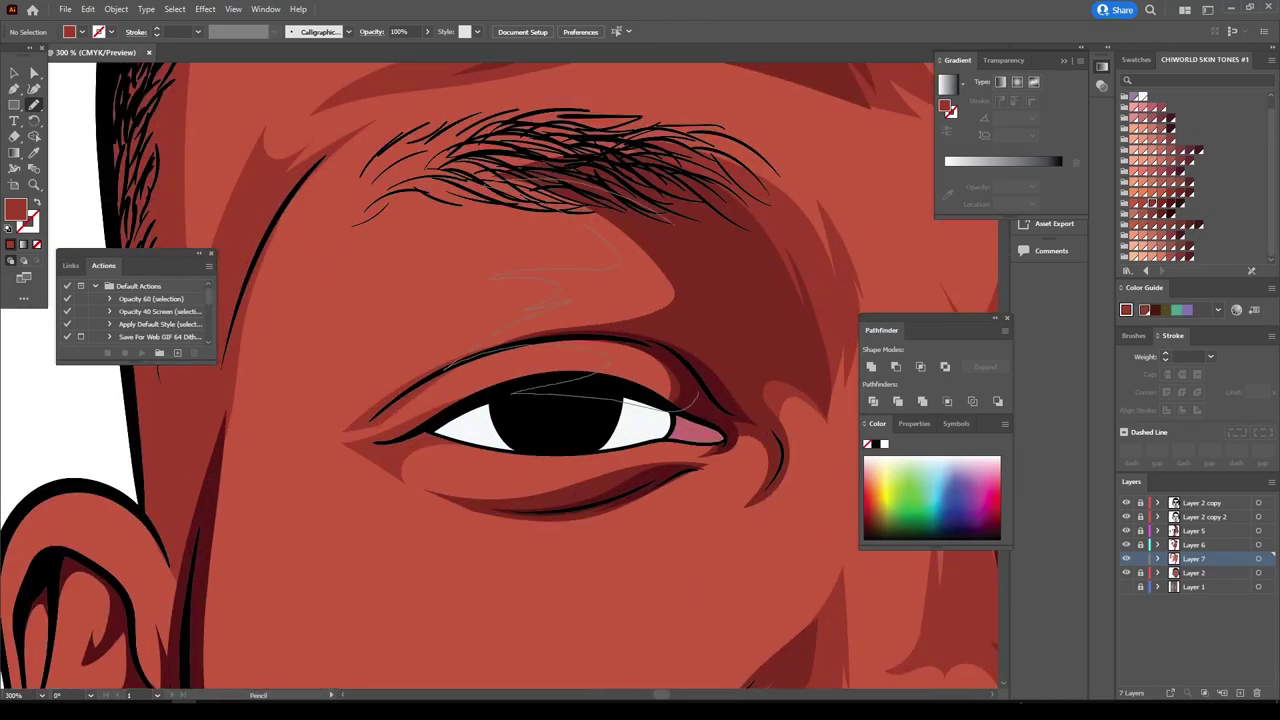
key(ctrl+0)
key(ctrl+plus)
key(ctrl+plus)
key(ctrl+plus)
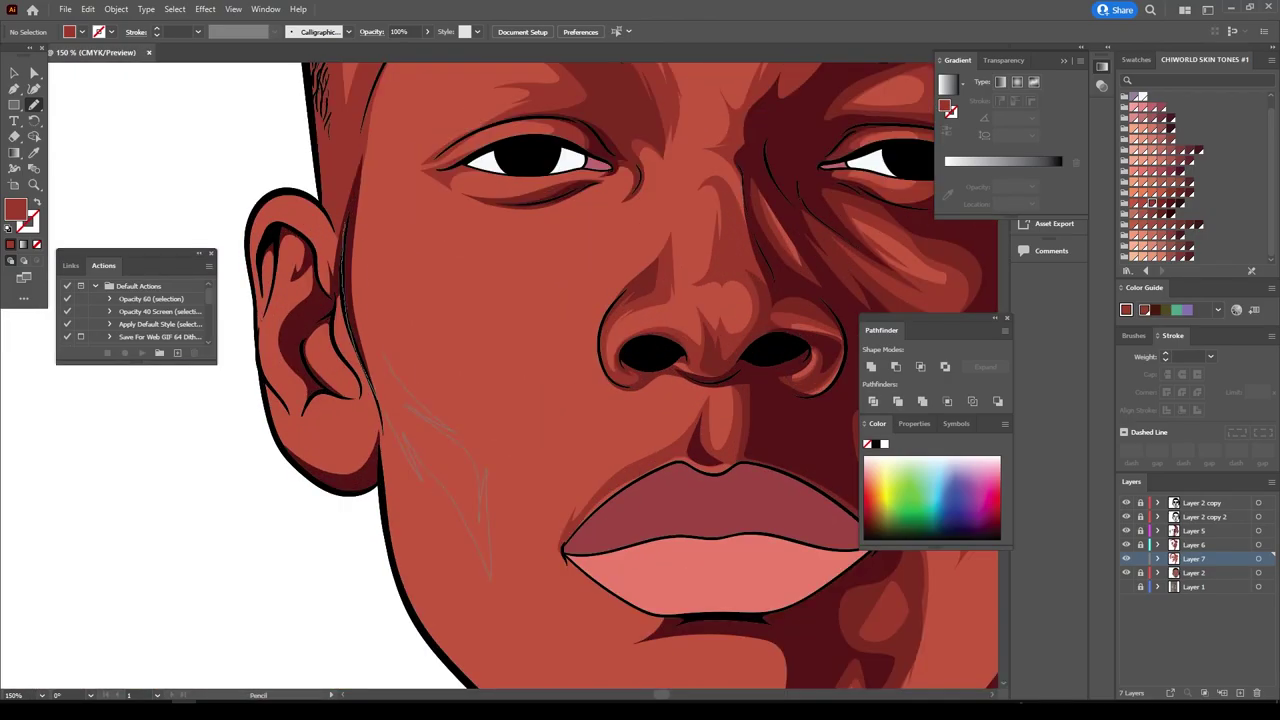
key(ctrl+0)
key(ctrl+plus)
key(ctrl+plus)
key(ctrl+plus)
Draw dark shadow shapes under the left eye and down the left cheek.
drag(462, 302, 418, 306)
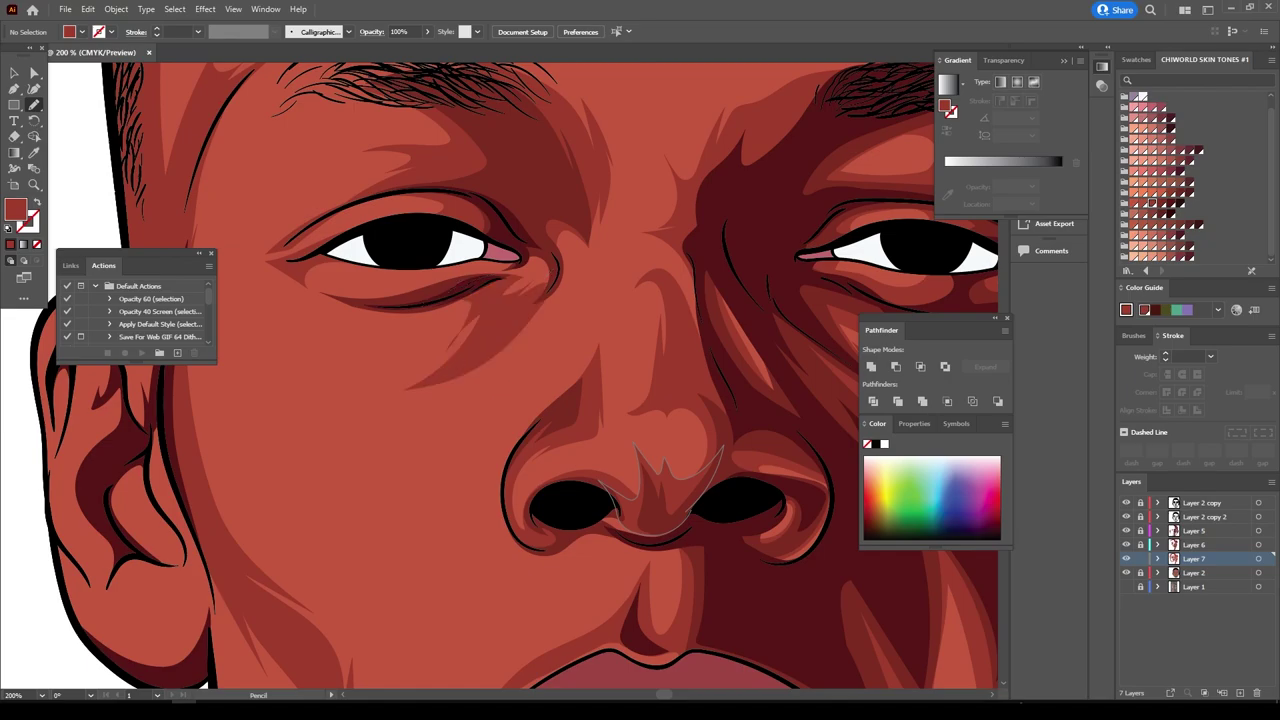
scroll(500, 400, down, 3)
scroll(497, 447, up, 3)
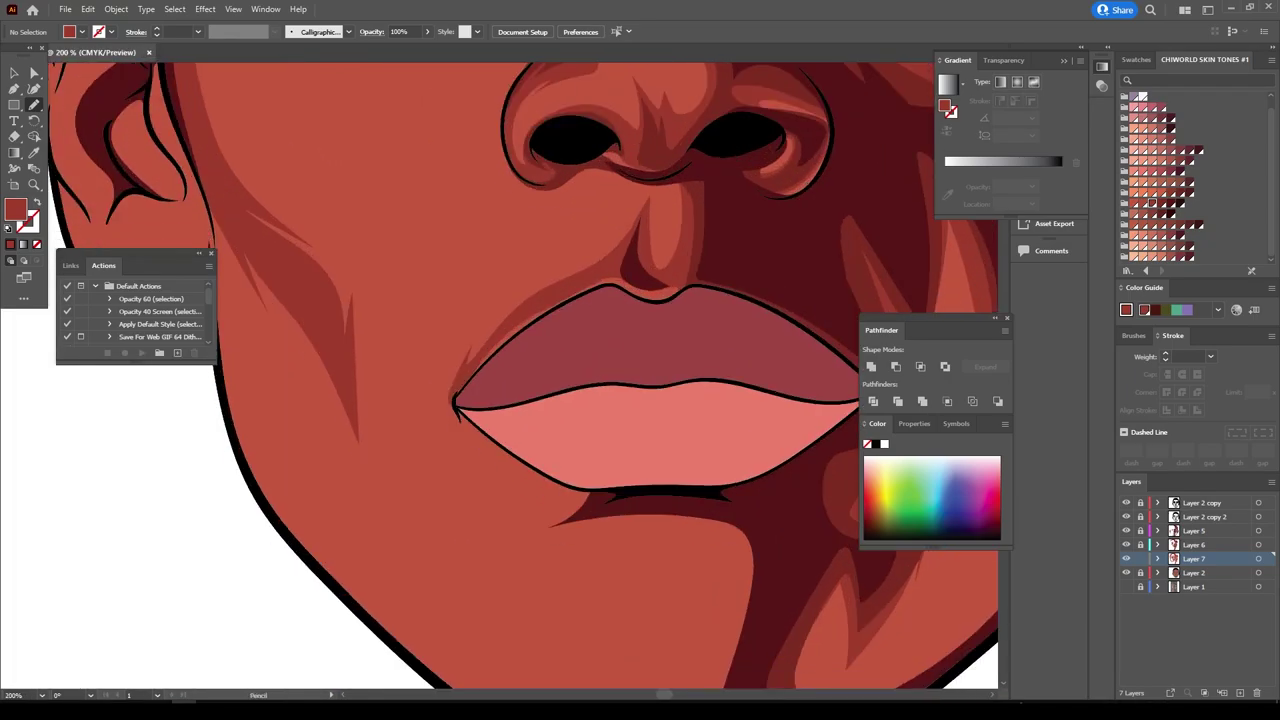
drag(355, 320, 395, 492)
scroll(500, 400, down, 2)
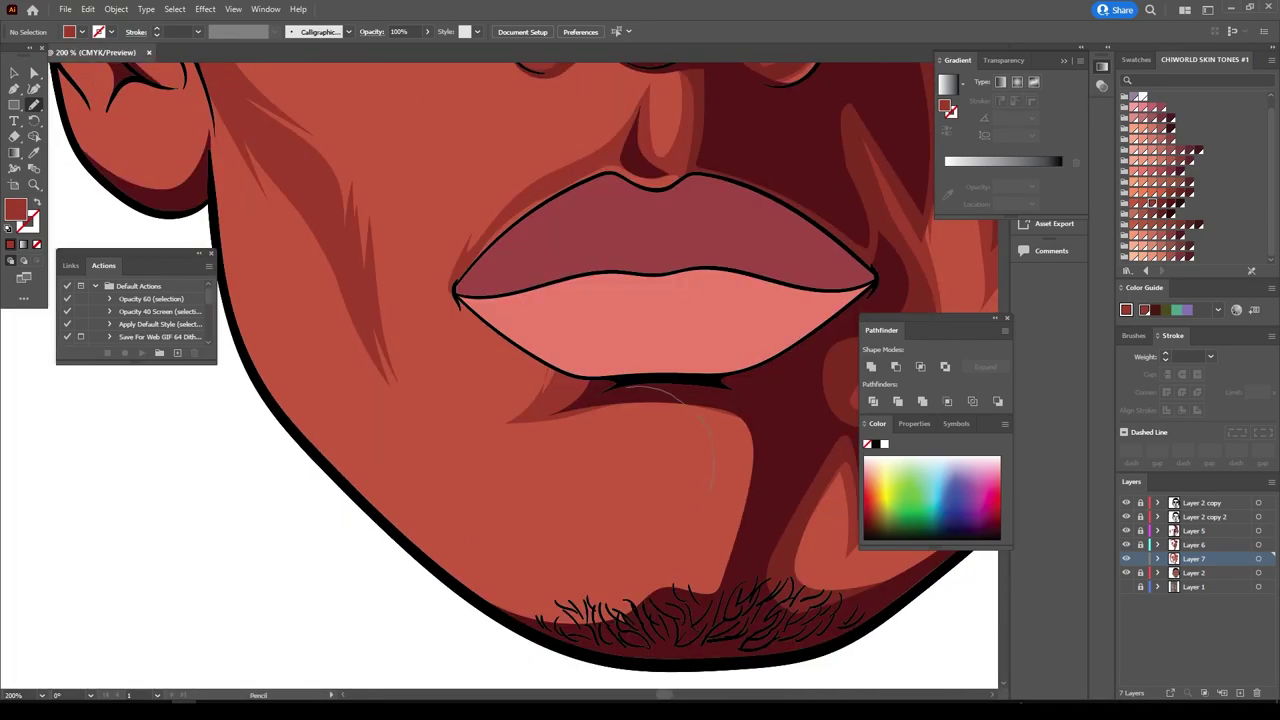
scroll(604, 482, down, 3)
scroll(604, 482, up, 2)
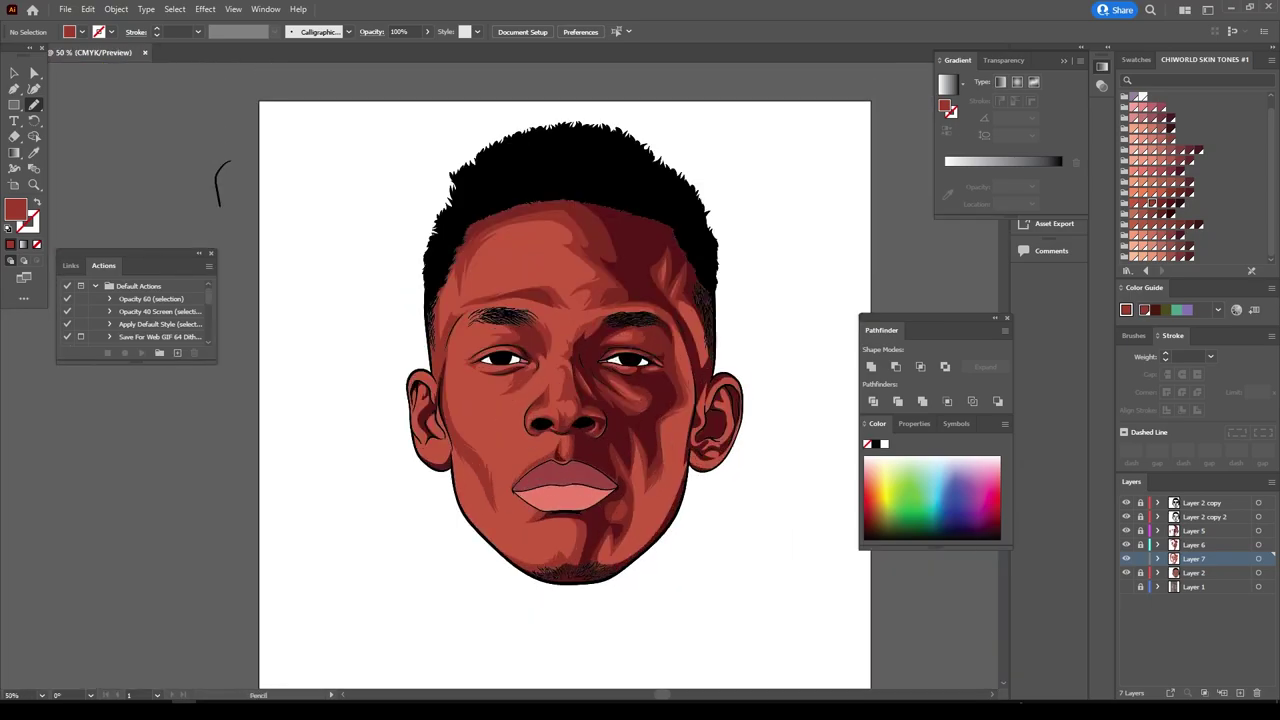
scroll(604, 482, up, 2)
scroll(355, 502, up, 3)
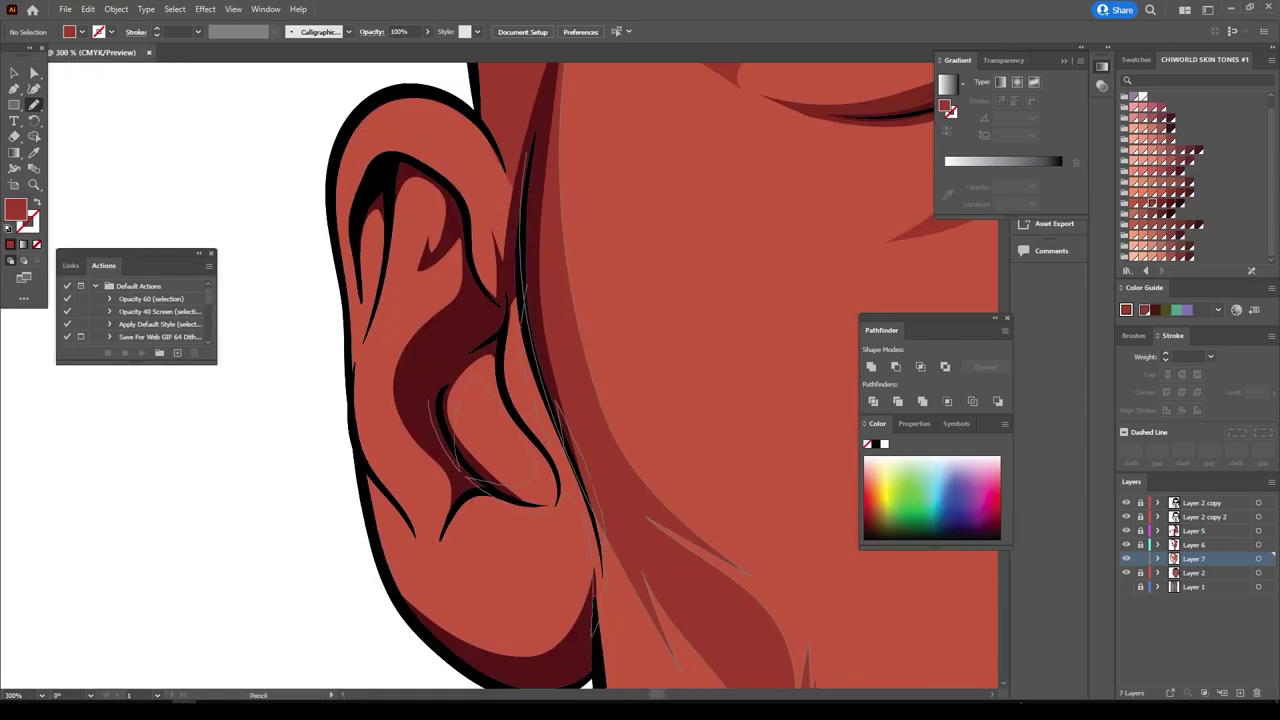
scroll(660, 376, up, 3)
scroll(500, 375, down, 2)
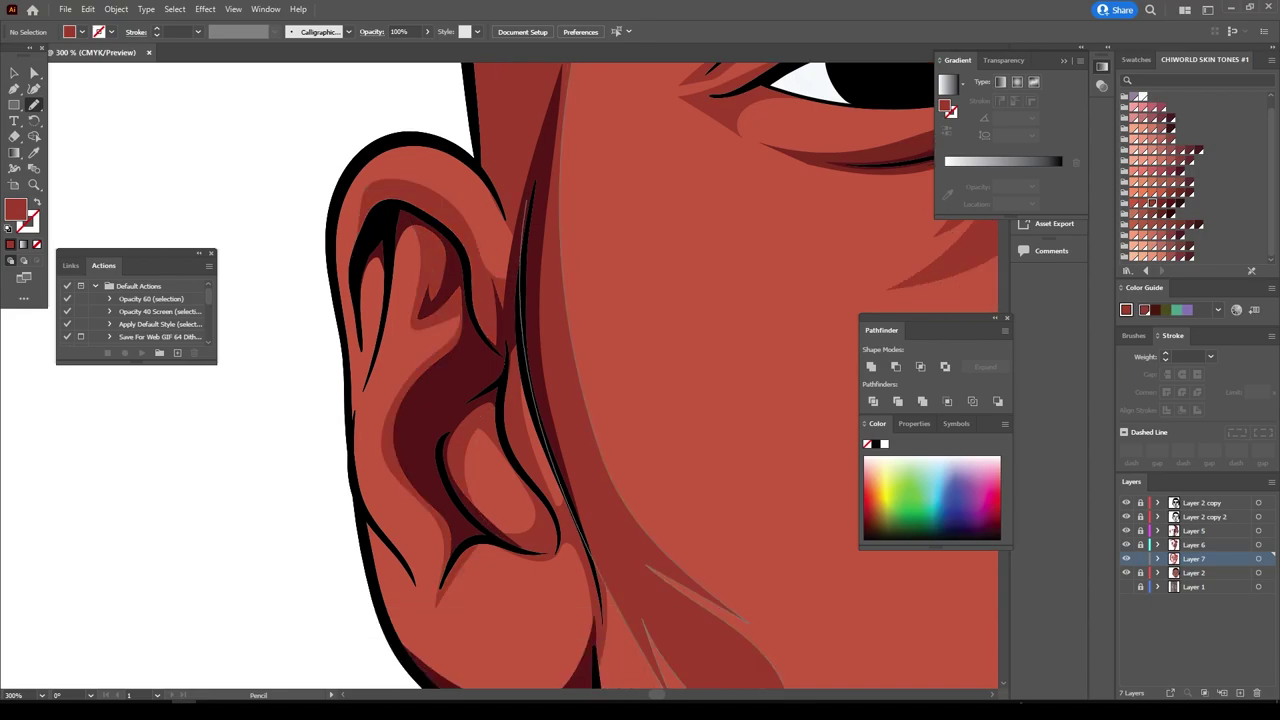
scroll(500, 375, down, 2)
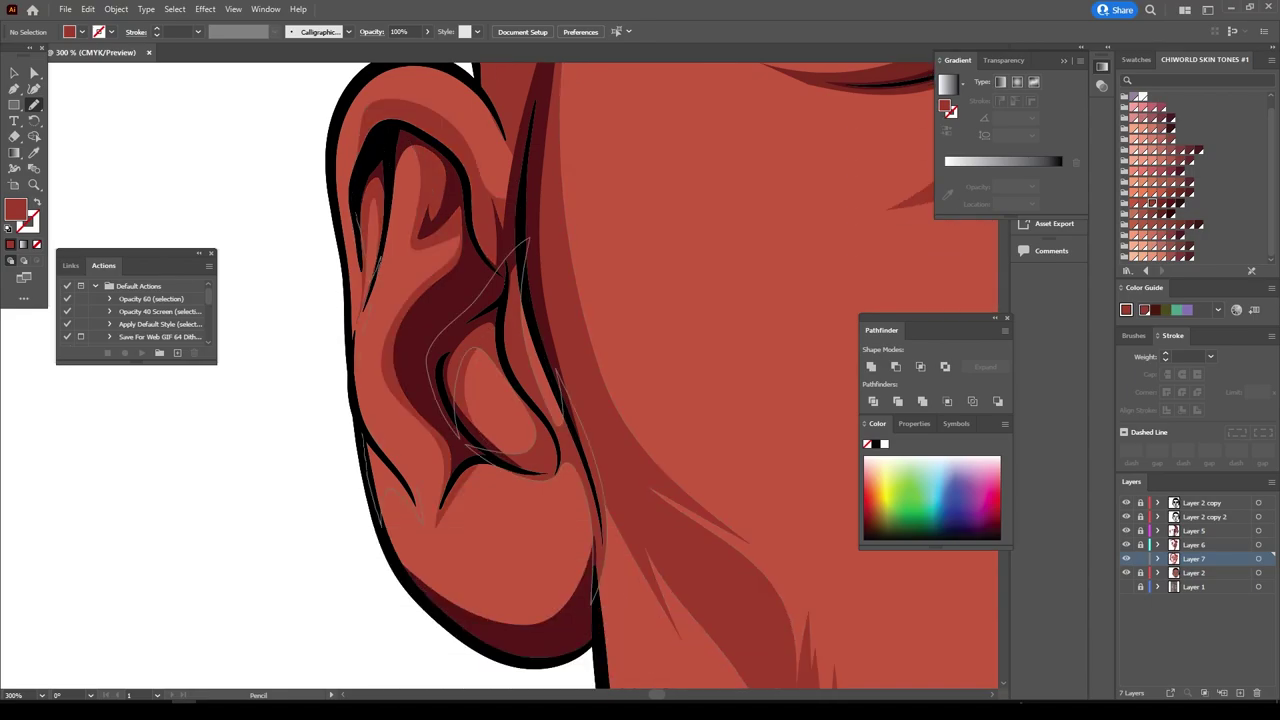
Zoom between the mouth and chin and the whole face to review the shading.
key(ctrl+0)
alt+scroll(615, 370, up, 3)
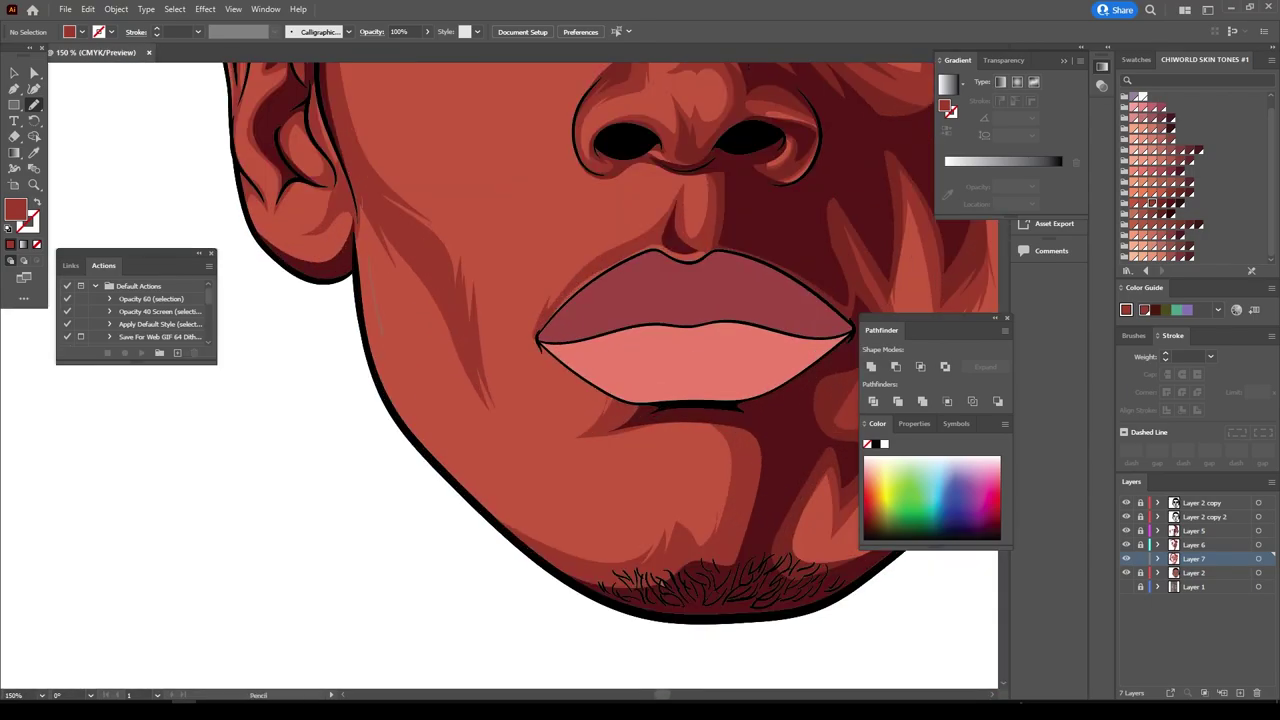
key(ctrl+0)
alt+scroll(515, 365, up, 4)
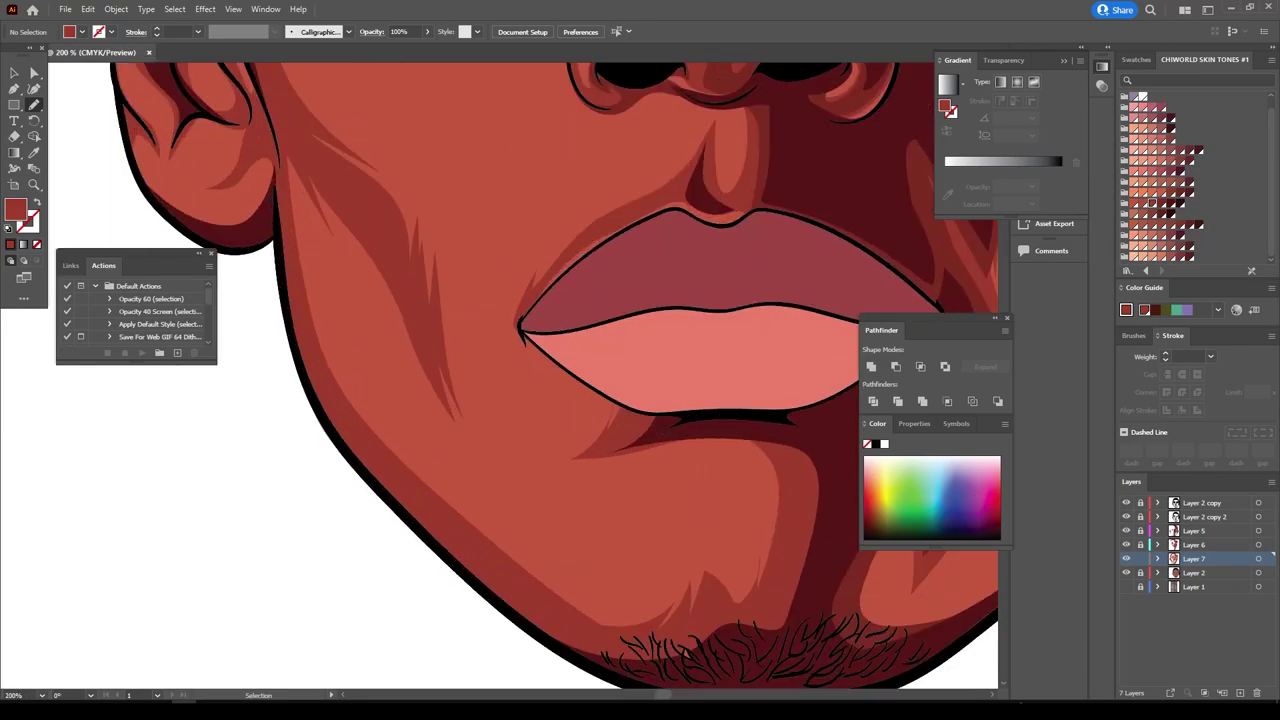
alt+scroll(515, 365, up, 1)
alt+scroll(430, 300, down, 2)
key(ctrl+0)
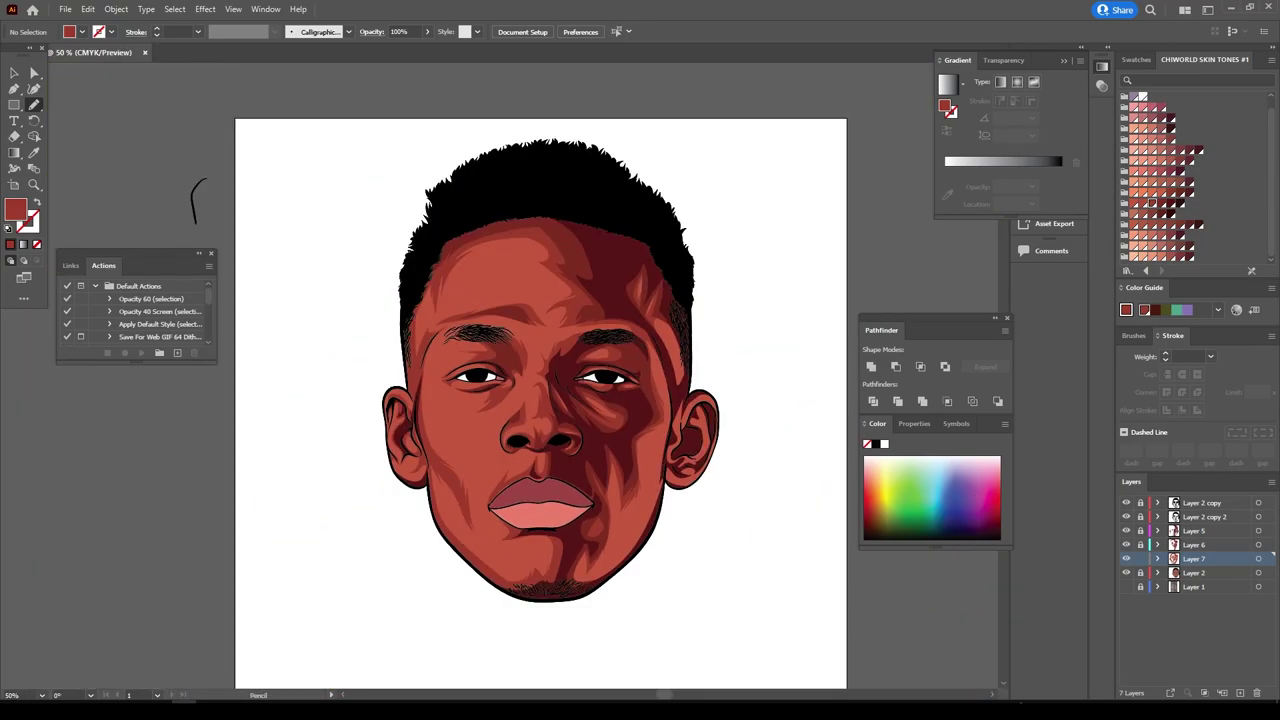
Create Layer 8 and select the shading shape across the brows and nose.
key(ctrl+l)
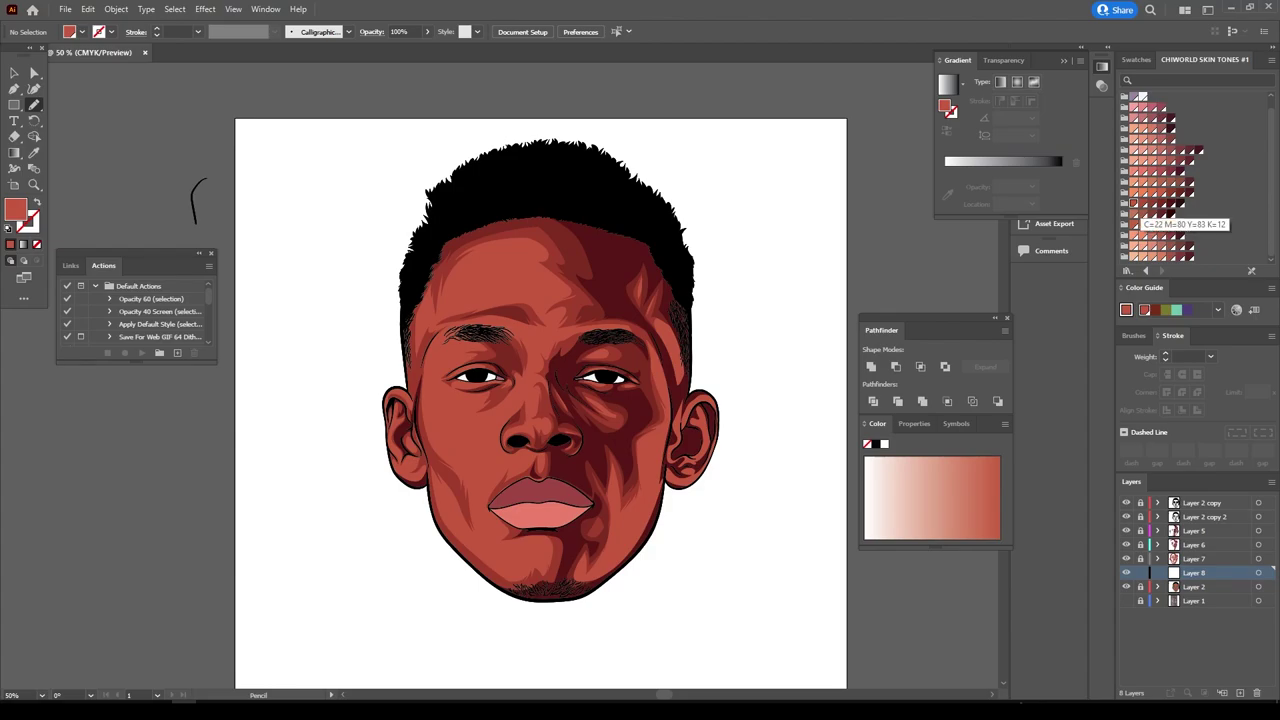
alt+scroll(540, 340, up, 5)
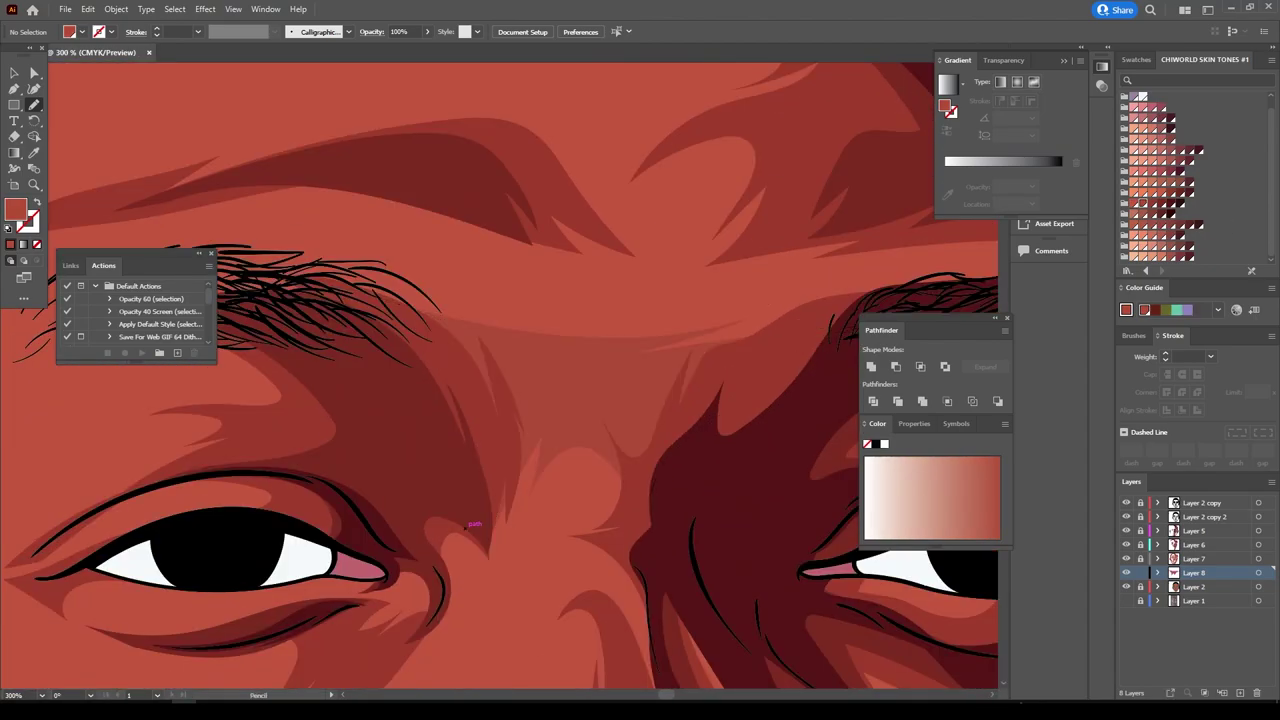
alt+scroll(722, 561, down, 1)
key(v)
key(ctrl+a)
click(88, 9)
Adjust the shape's colour balance, trying values -11, 1, 10, 5 and -6.
click(200, 257)
click(380, 280)
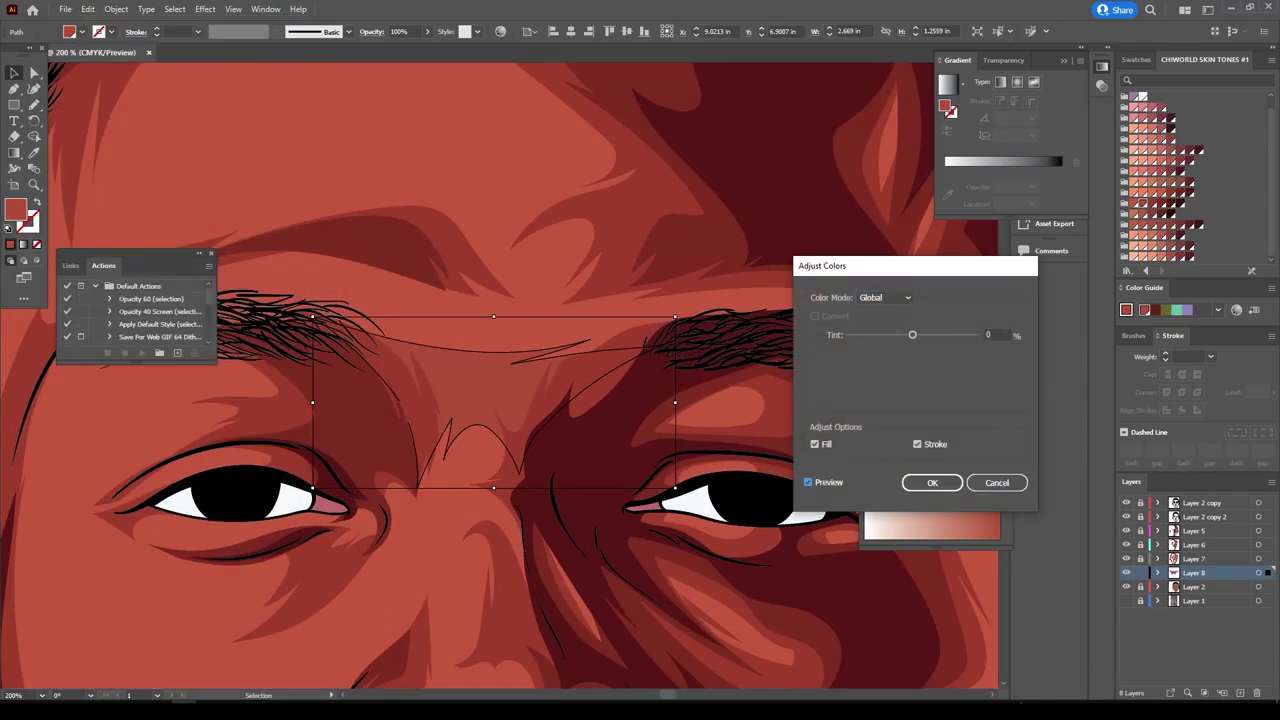
text(-11)
key(Tab)
text(1)
key(Tab)
text(10)
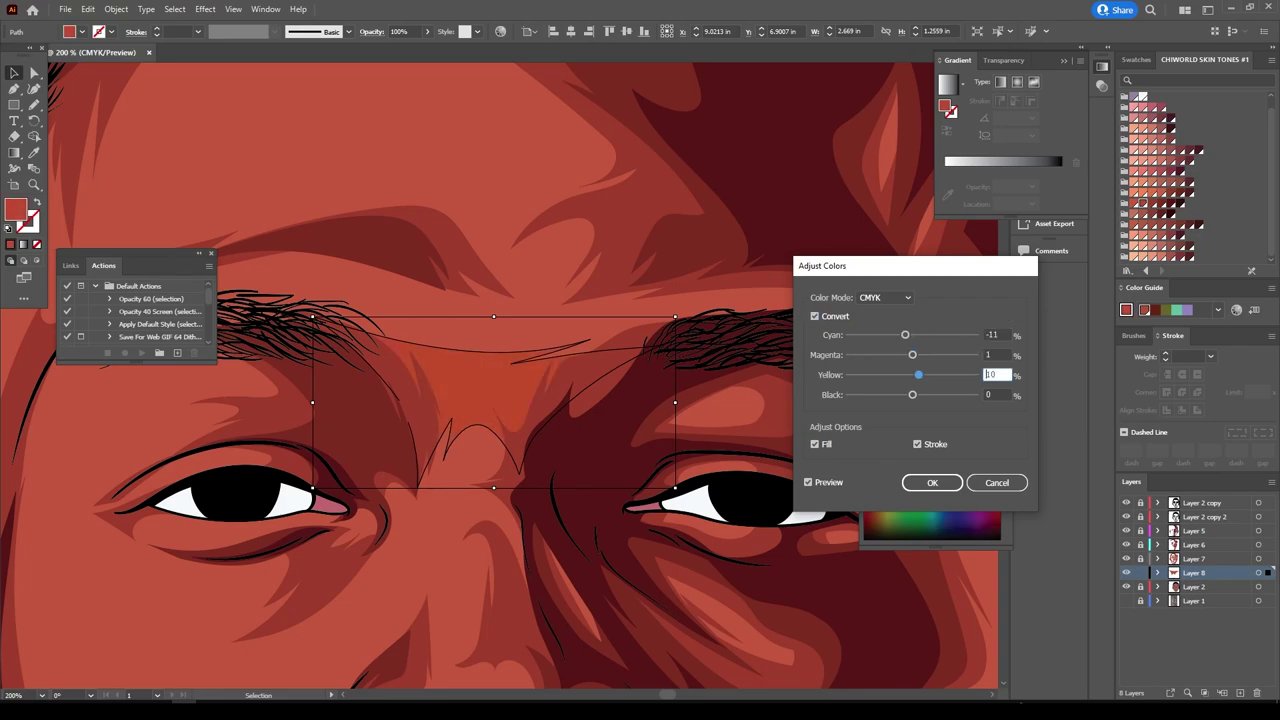
key(shift+Tab)
text(5)
key(shift+Tab)
text(-6)
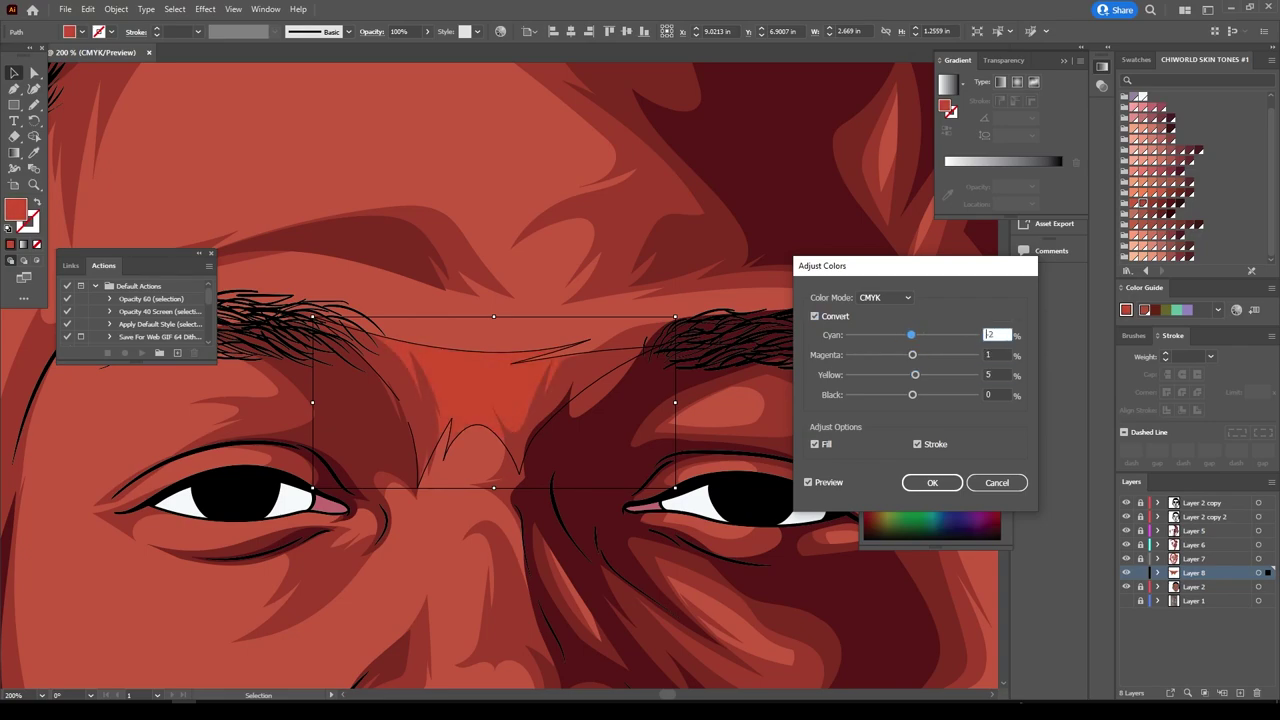
key(Tab)
key(Tab)
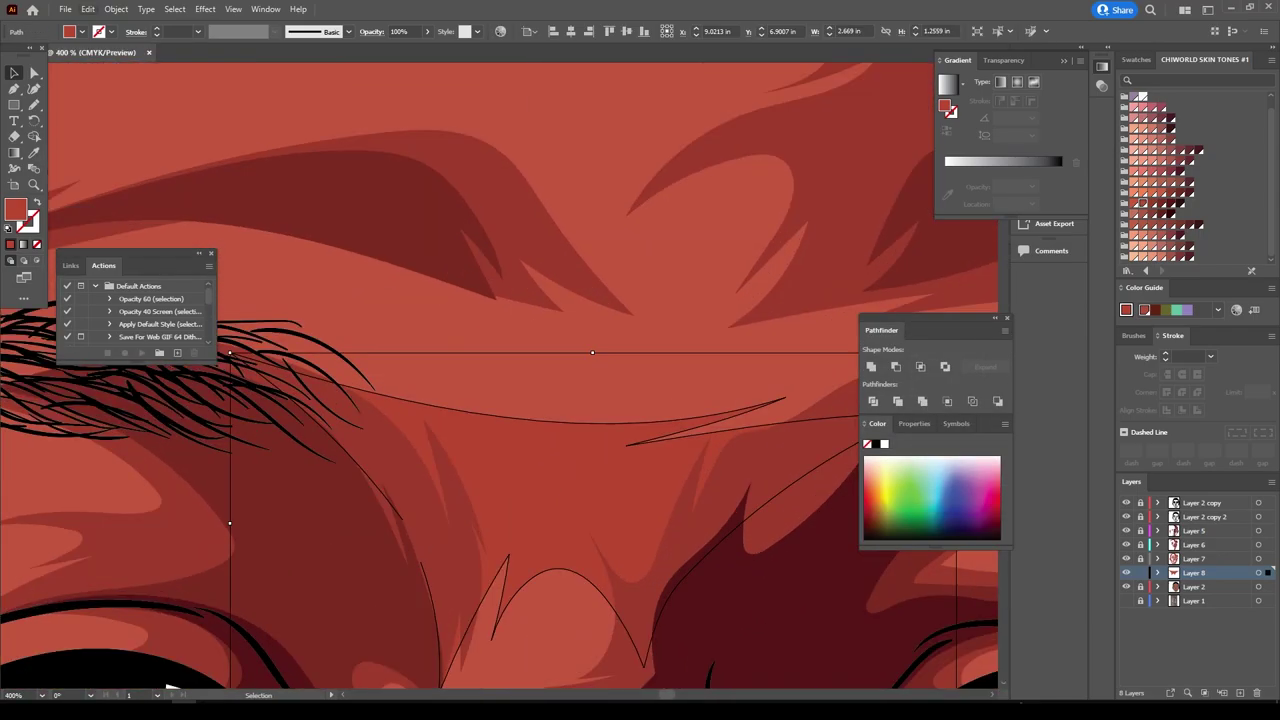
Reopen Adjust Color Balance and settle on Cyan 5, Magenta 1, Yellow 2, Black −1.
click(365, 292)
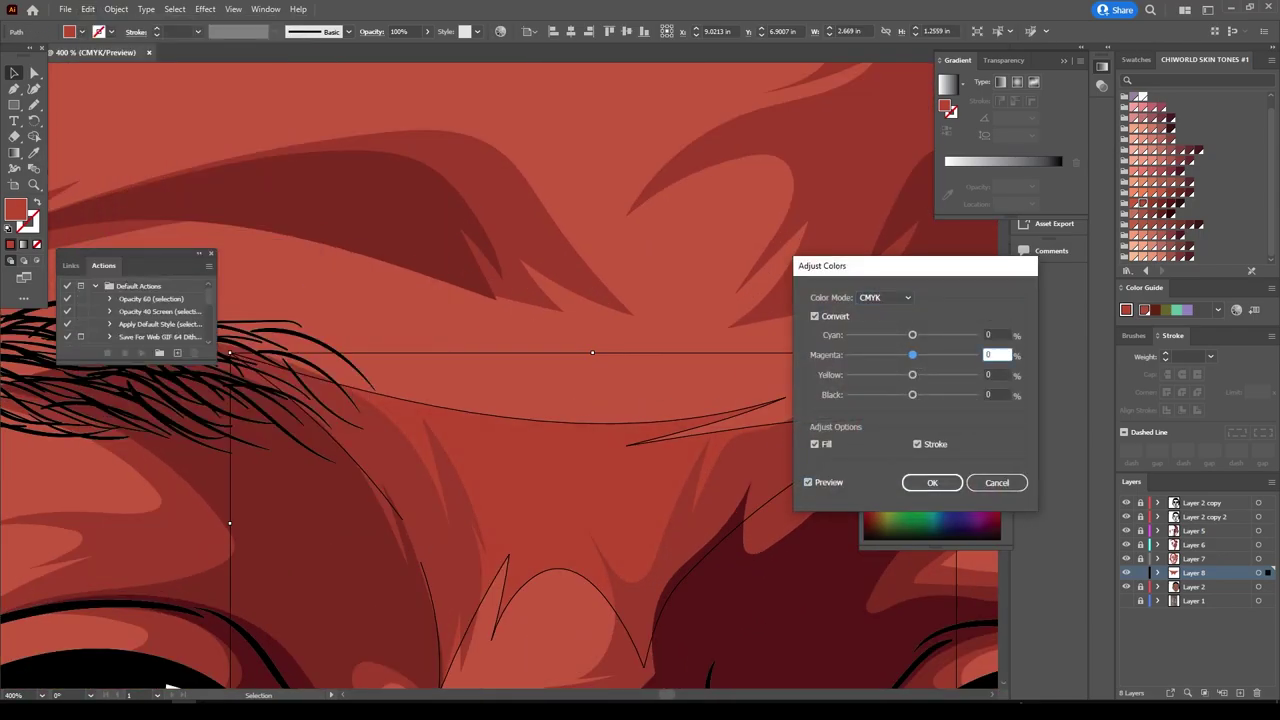
text(1)
key(Tab)
text(2)
click(997, 334)
text(2)
click(997, 394)
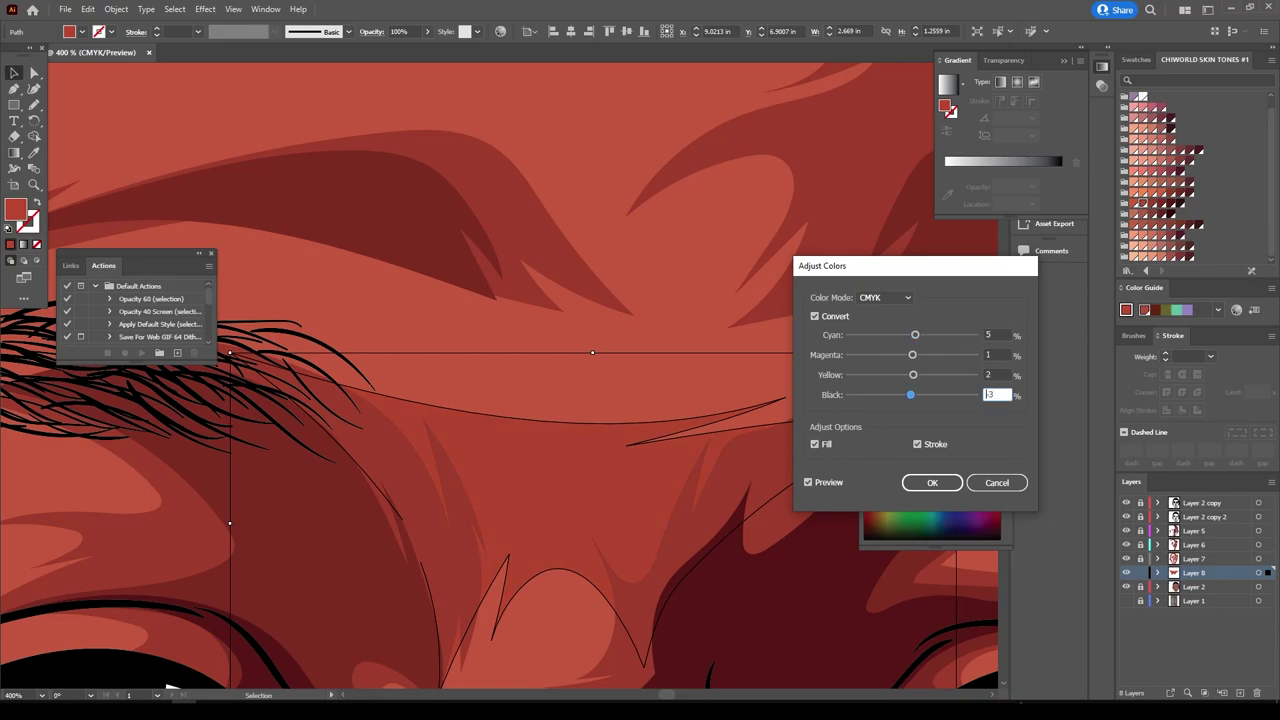
text(-1)
key(shift+Tab)
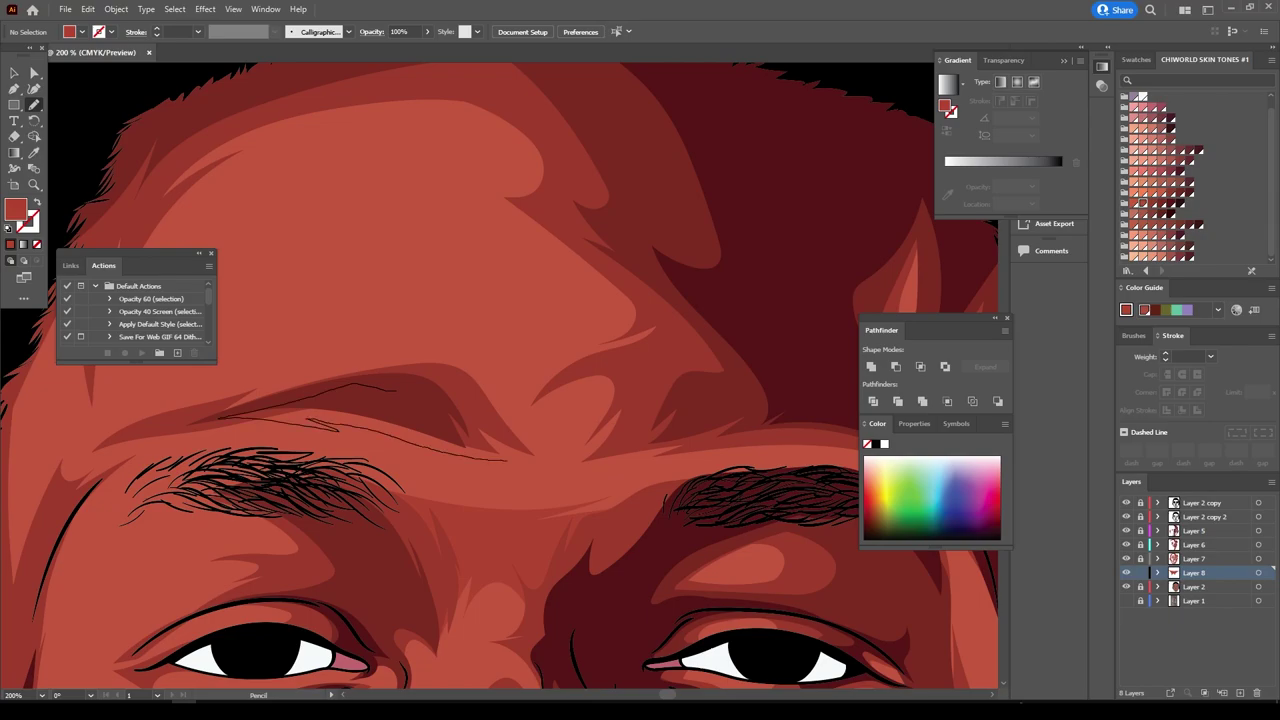
Sketch and discard forehead brow lines, then zoom in on the eyes and nose.
drag(506, 460, 606, 416)
key(ctrl+z)
key(ctrl+z)
key(ctrl+z)
key(ctrl+z)
key(ctrl+z)
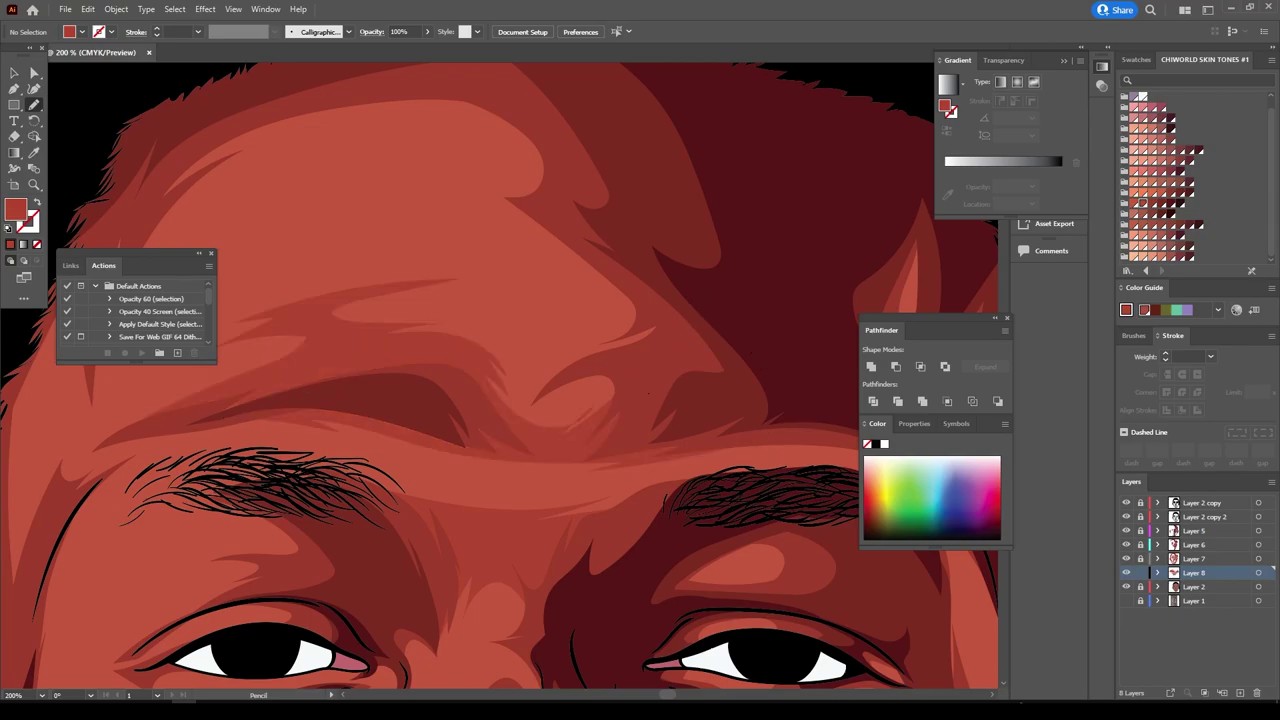
drag(590, 348, 316, 156)
key(ctrl+z)
key(ctrl+z)
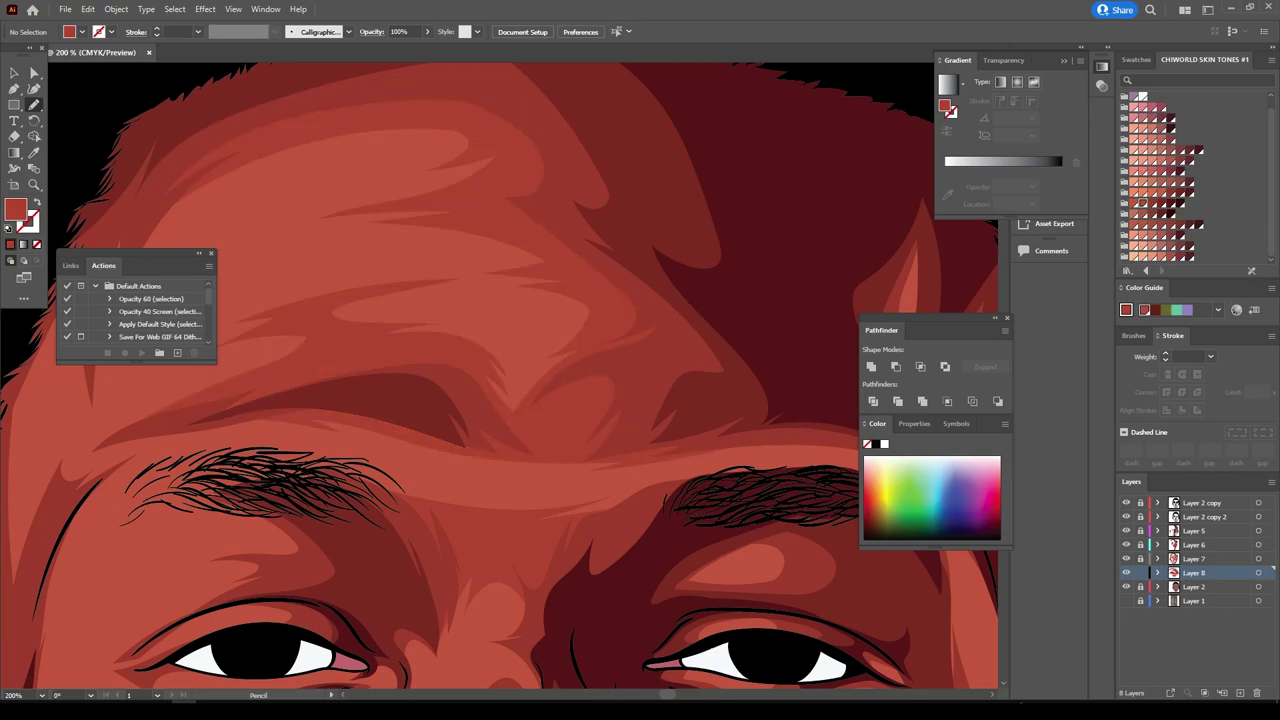
key(ctrl+minus)
key(ctrl+minus)
key(ctrl+minus)
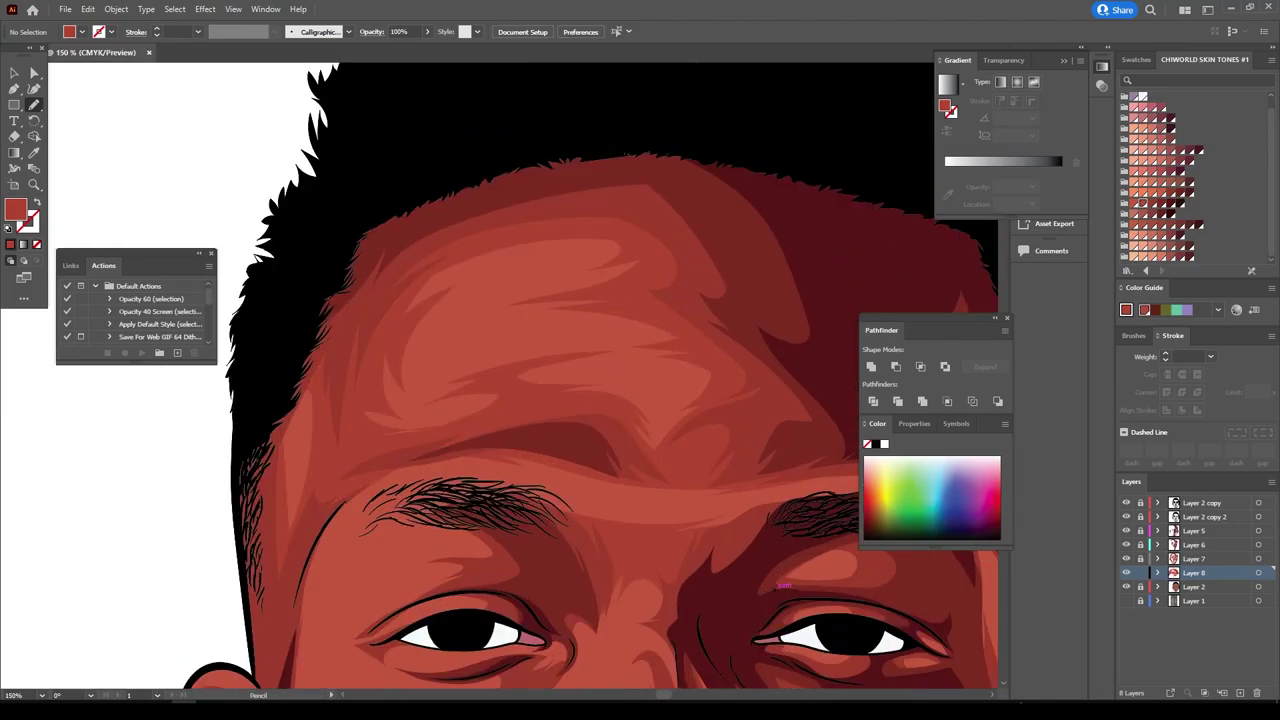
key(ctrl+plus)
key(ctrl+plus)
key(ctrl+plus)
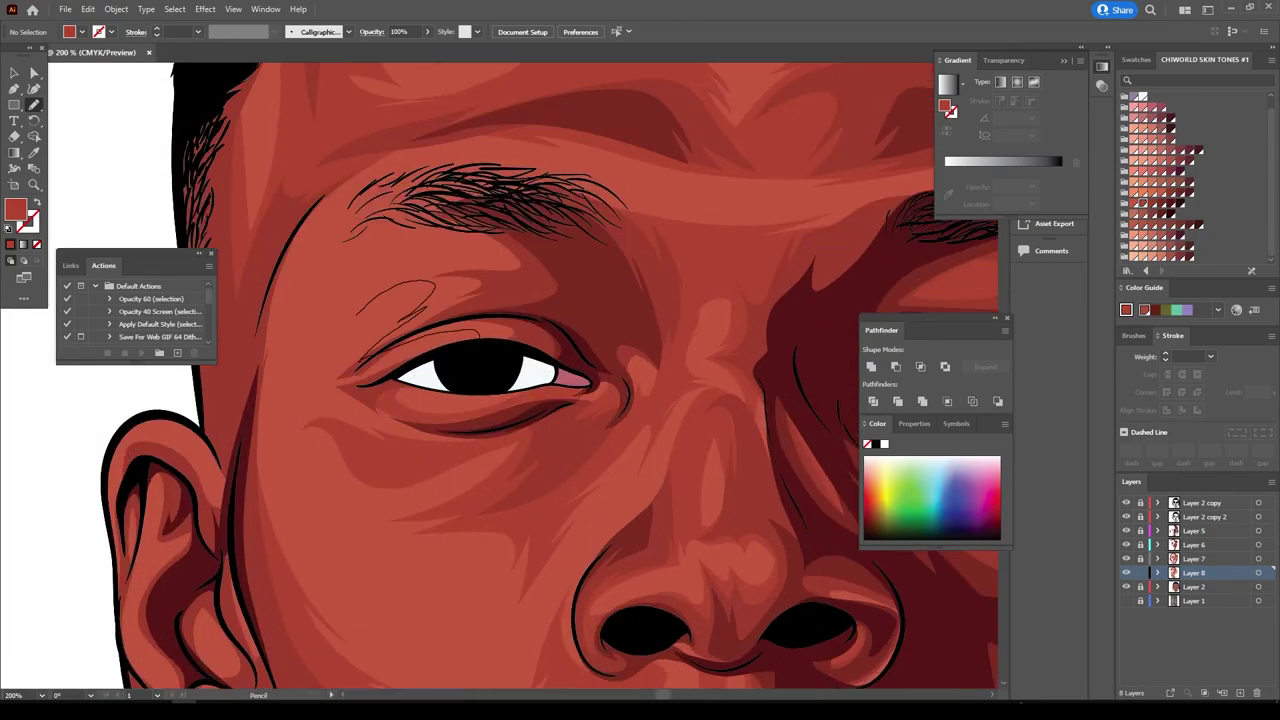
Draw thin shading strokes left of the eye and along the earlobe.
drag(326, 365, 370, 316)
drag(324, 254, 455, 232)
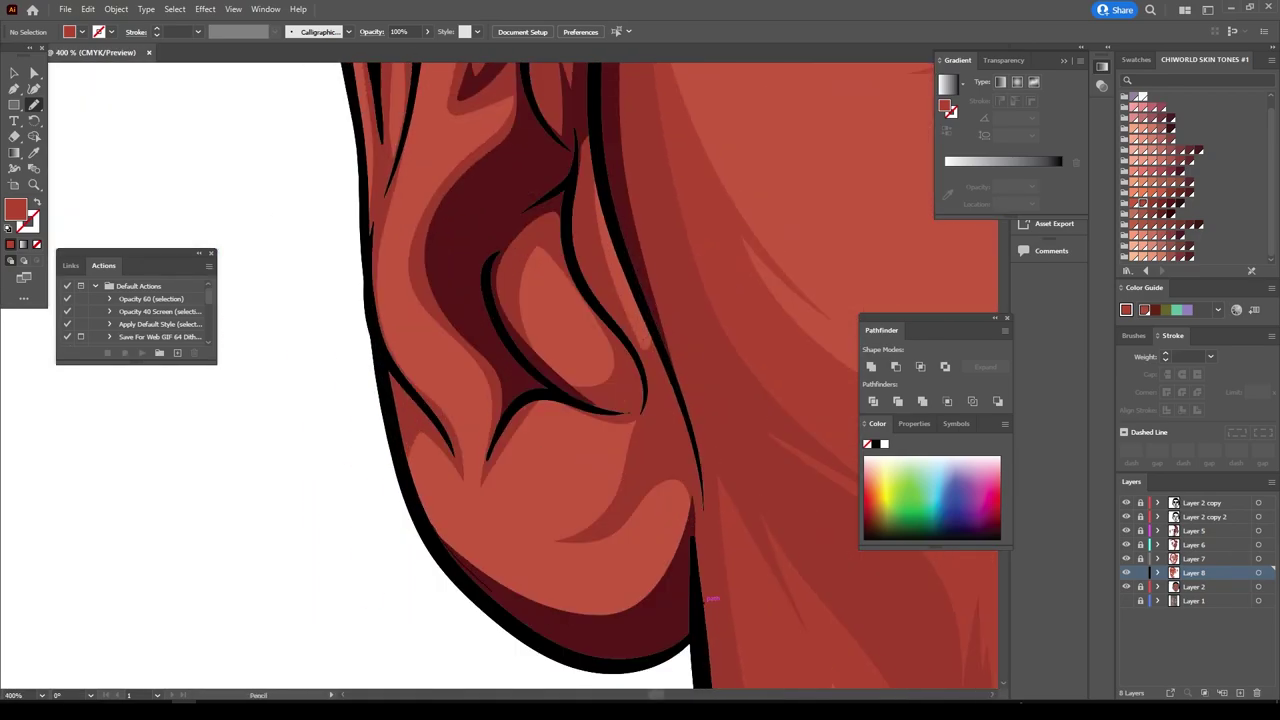
drag(698, 466, 583, 552)
scroll(708, 598, up, 3)
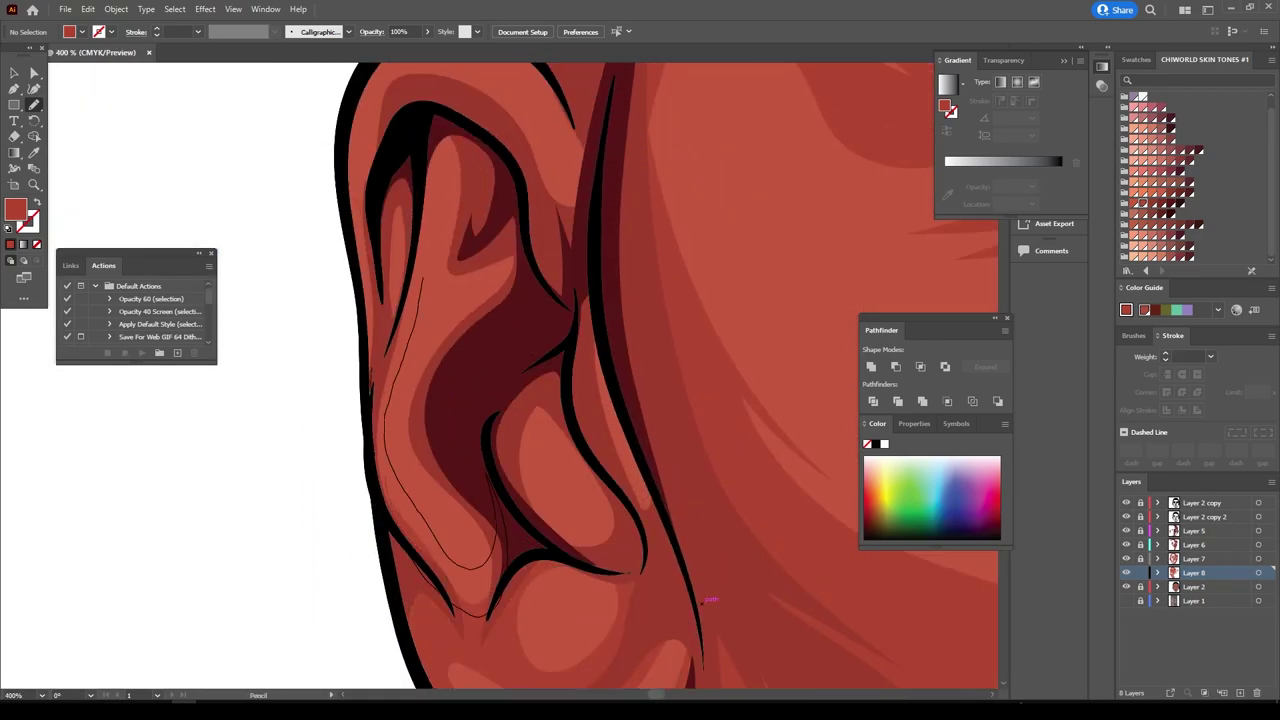
scroll(708, 598, up, 2)
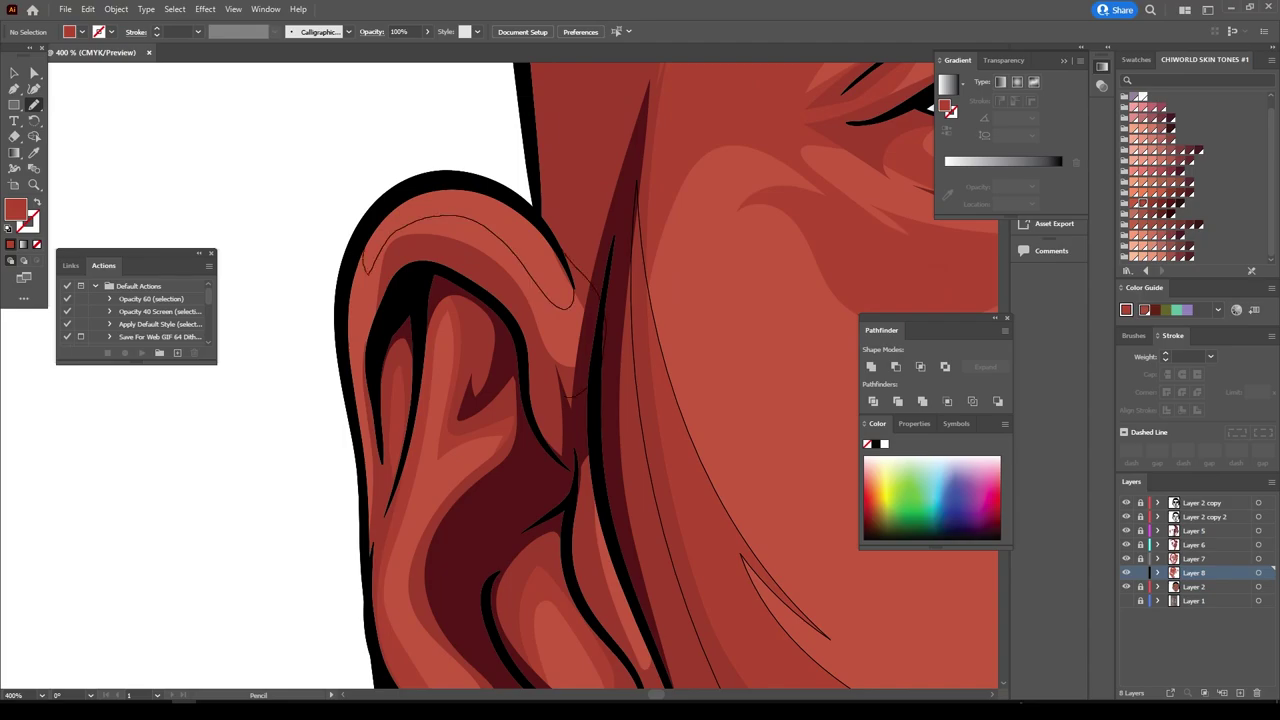
scroll(555, 510, down, 4)
scroll(718, 476, up, 4)
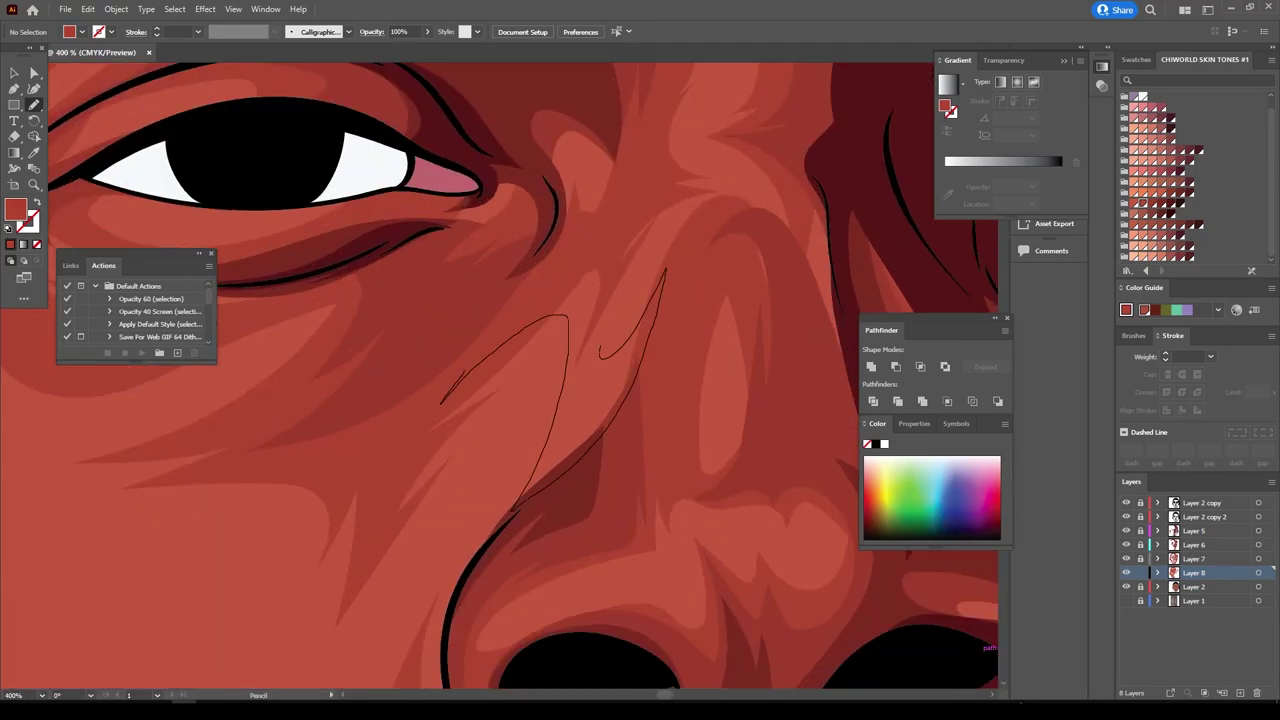
Remove the unwanted thin strokes beside the nose and on the cheek.
key(ctrl+z)
scroll(500, 375, right, 2)
scroll(500, 375, down, 4)
scroll(330, 450, up, 3)
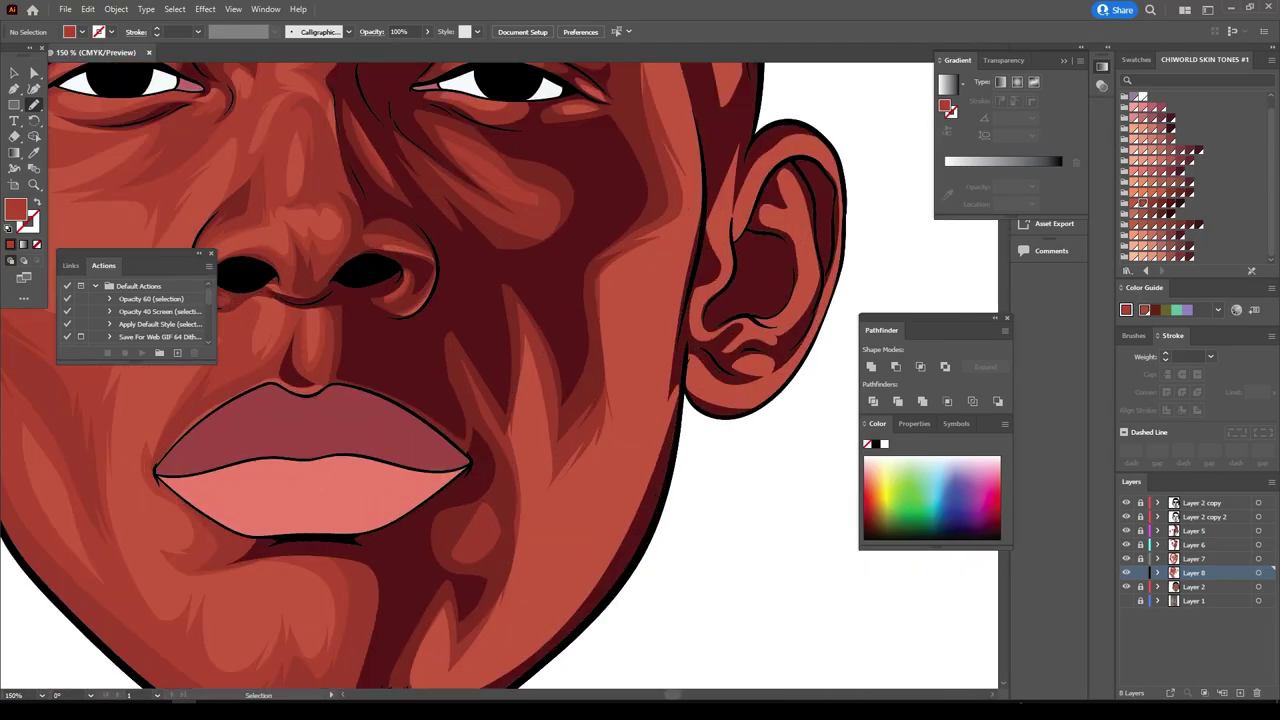
scroll(424, 380, down, 1)
key(ctrl+z)
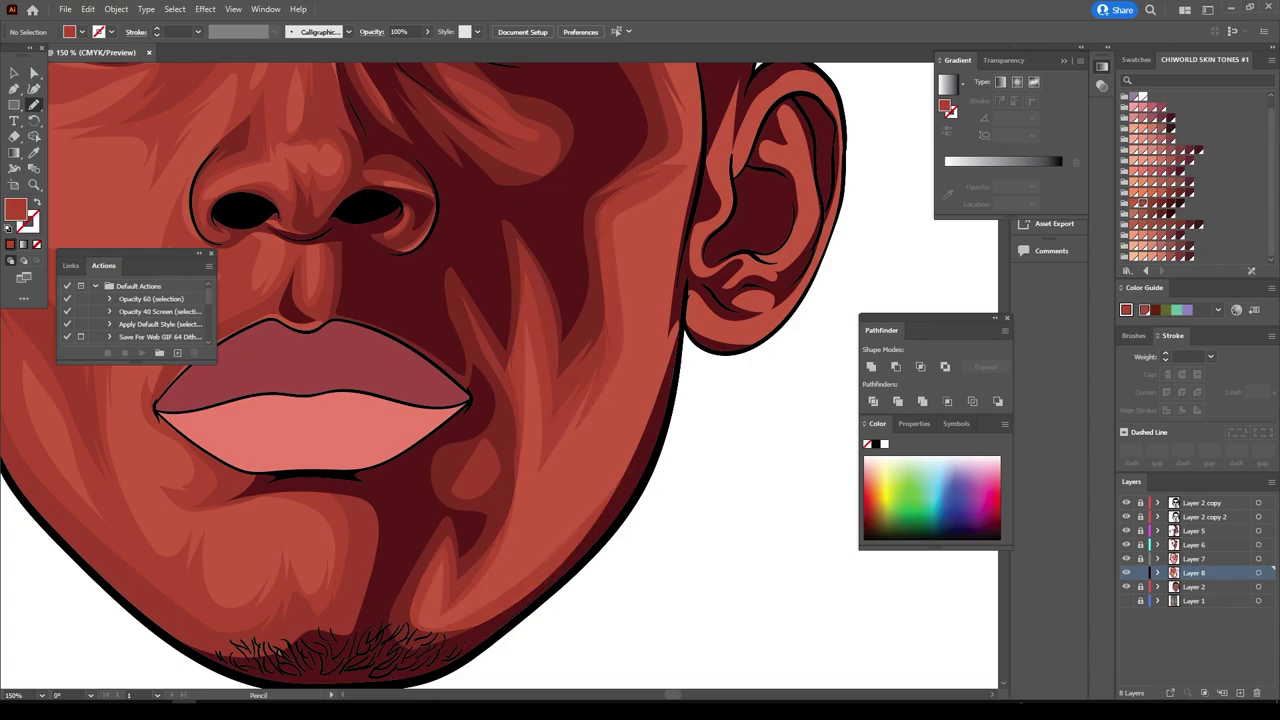
scroll(500, 375, up, 3)
scroll(600, 400, up, 2)
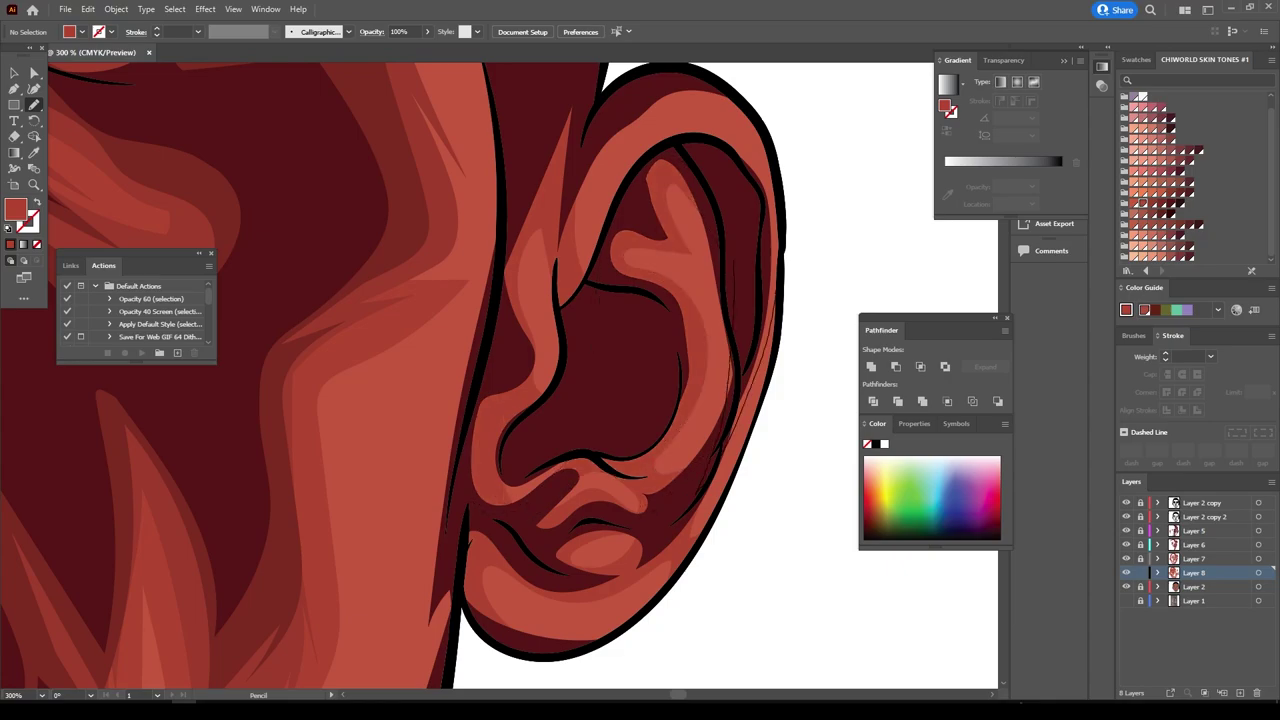
key(ctrl+minus)
key(ctrl+minus)
key(ctrl+minus)
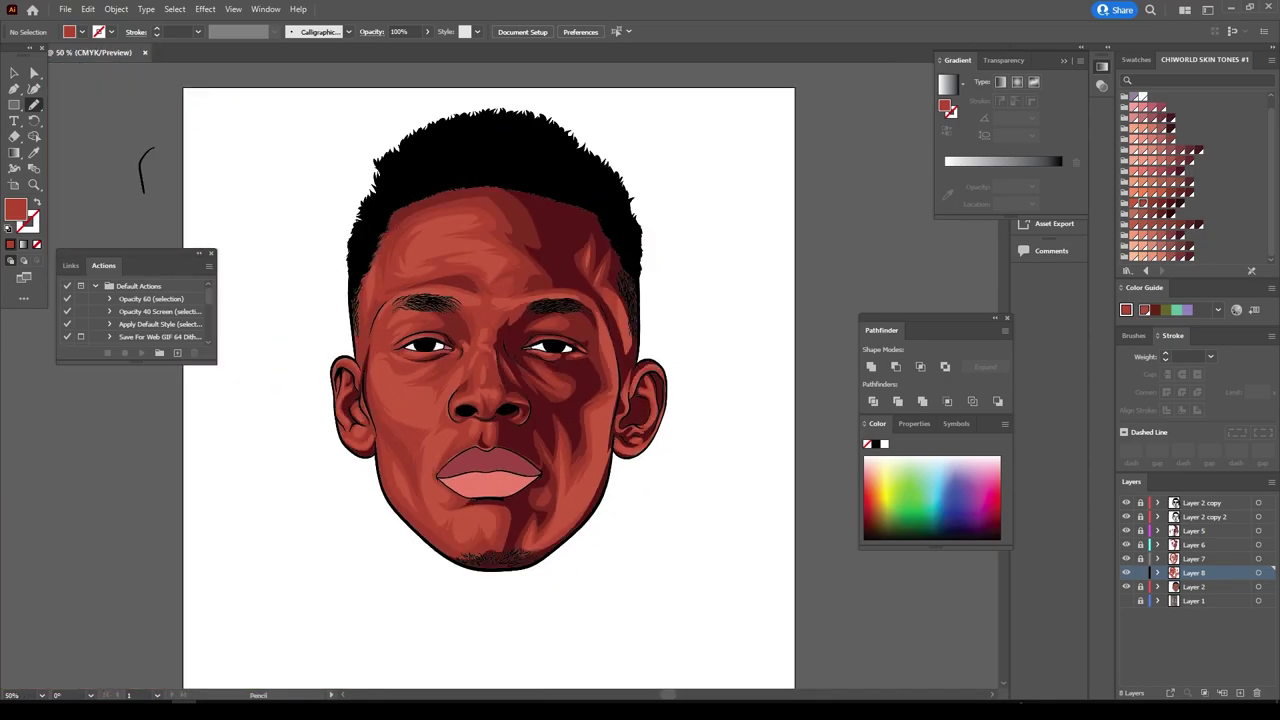
key(ctrl+l)
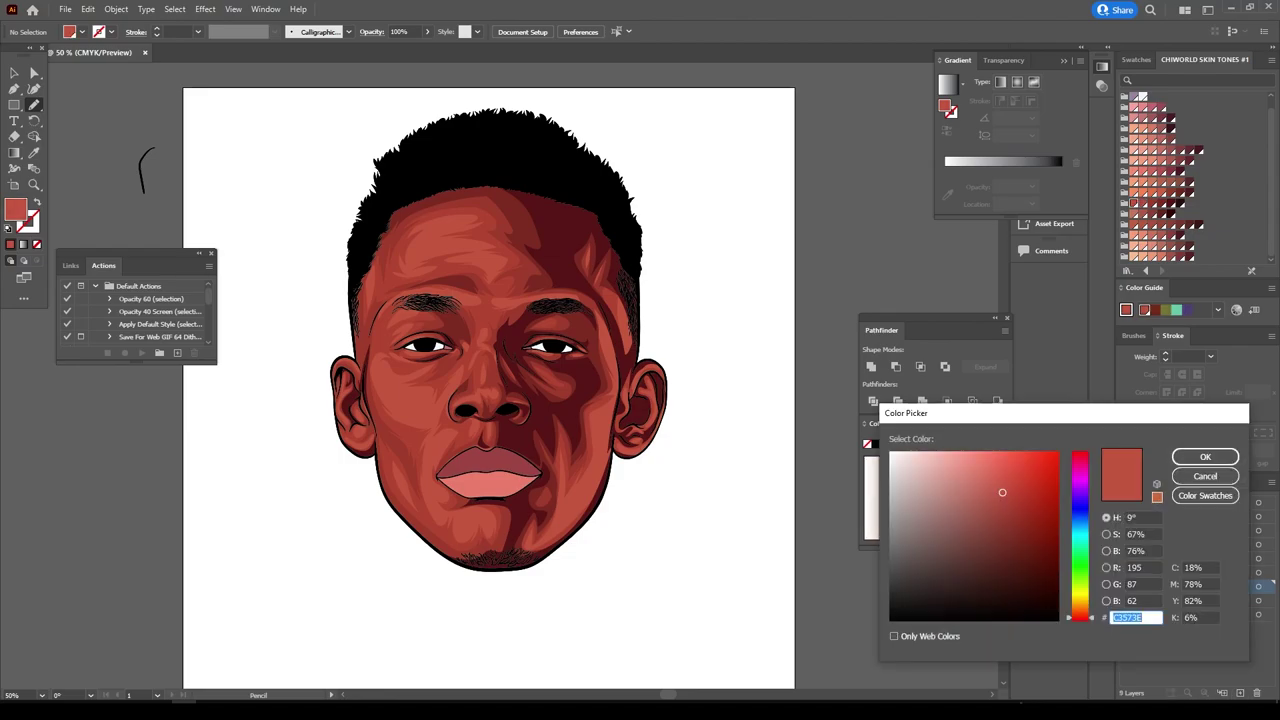
key(Return)
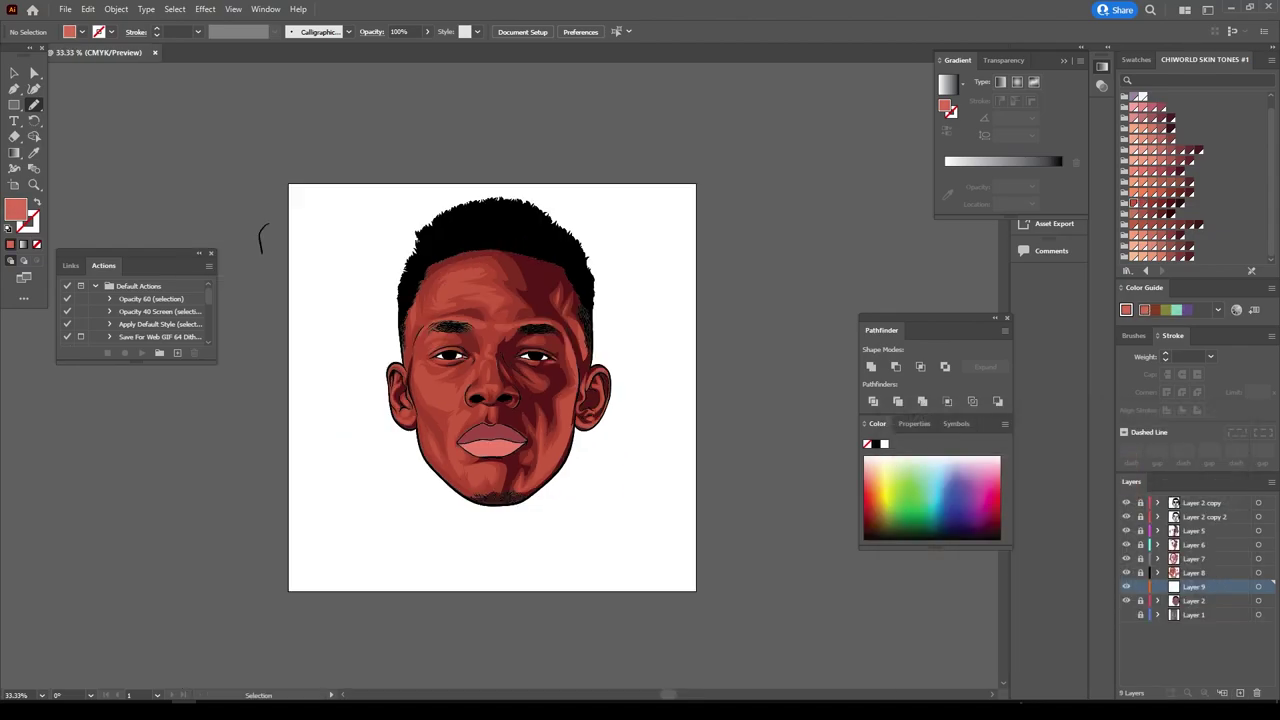
key(ctrl+plus)
key(ctrl+plus)
key(ctrl+plus)
key(ctrl+0)
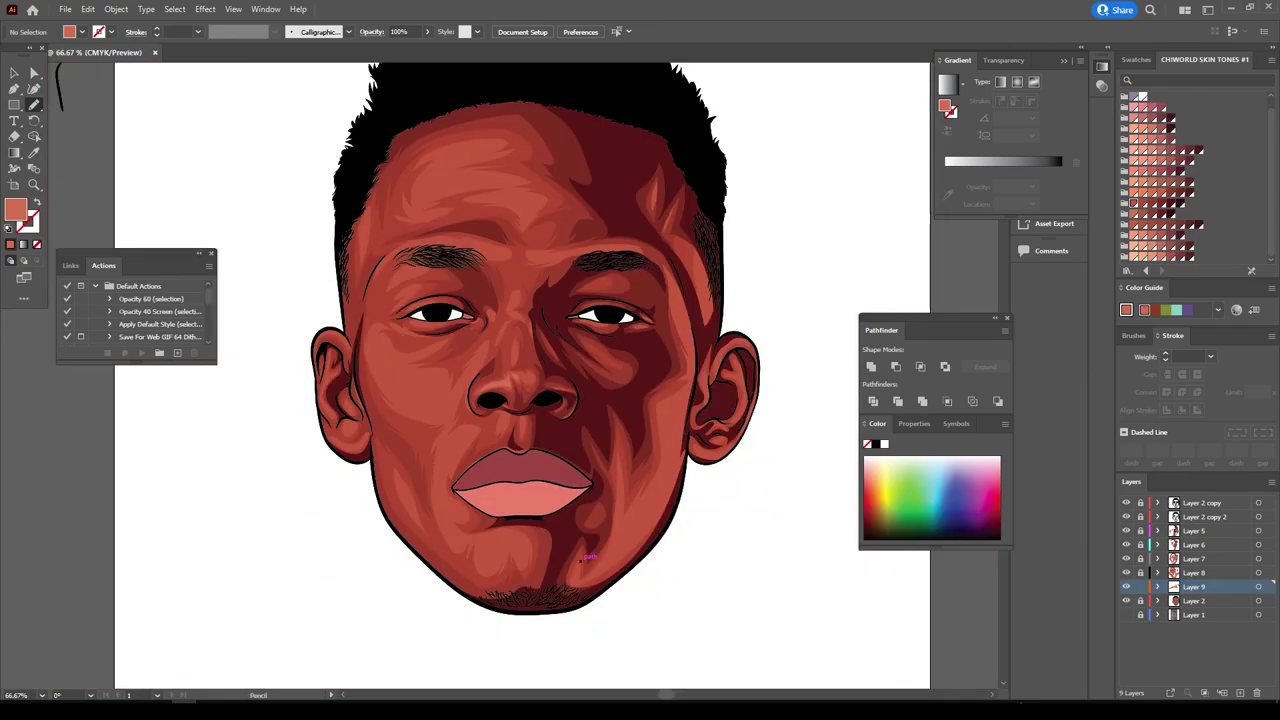
key(ctrl+plus)
key(ctrl+plus)
key(ctrl+plus)
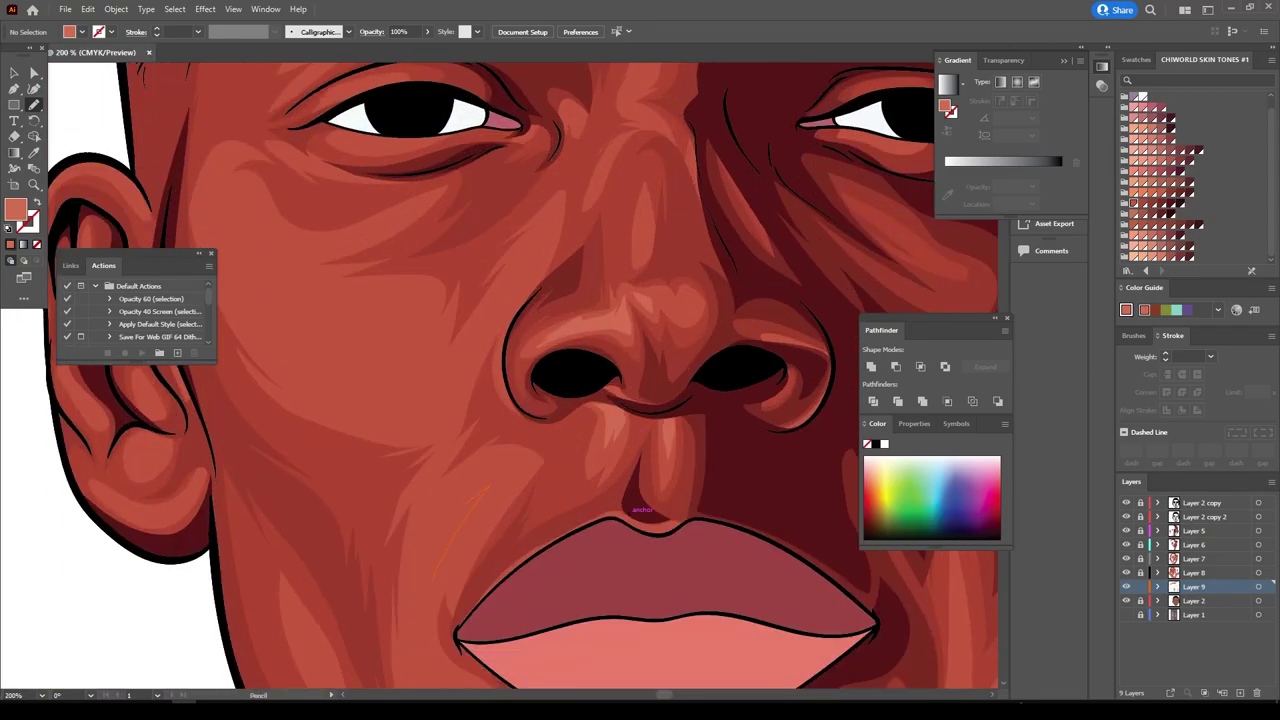
scroll(640, 505, up, 2)
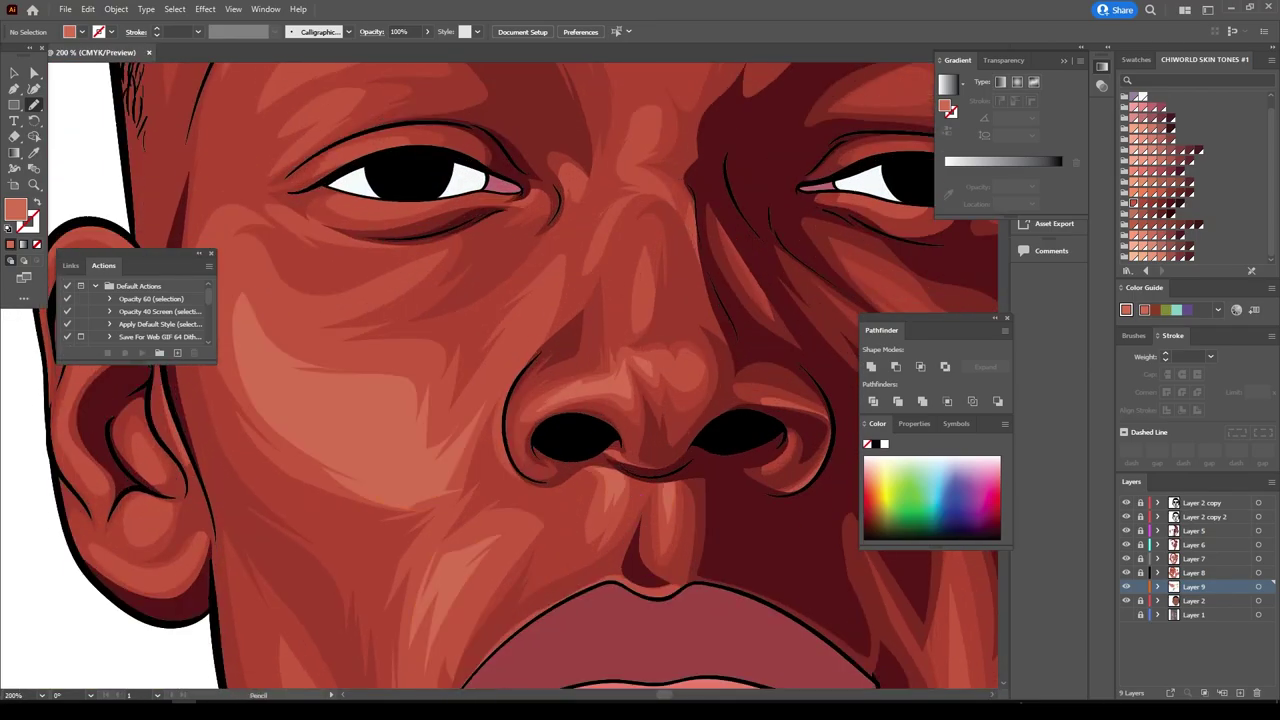
key(ctrl+0)
key(ctrl+plus)
key(ctrl+plus)
key(ctrl+plus)
scroll(487, 620, up, 2)
scroll(487, 620, up, 2)
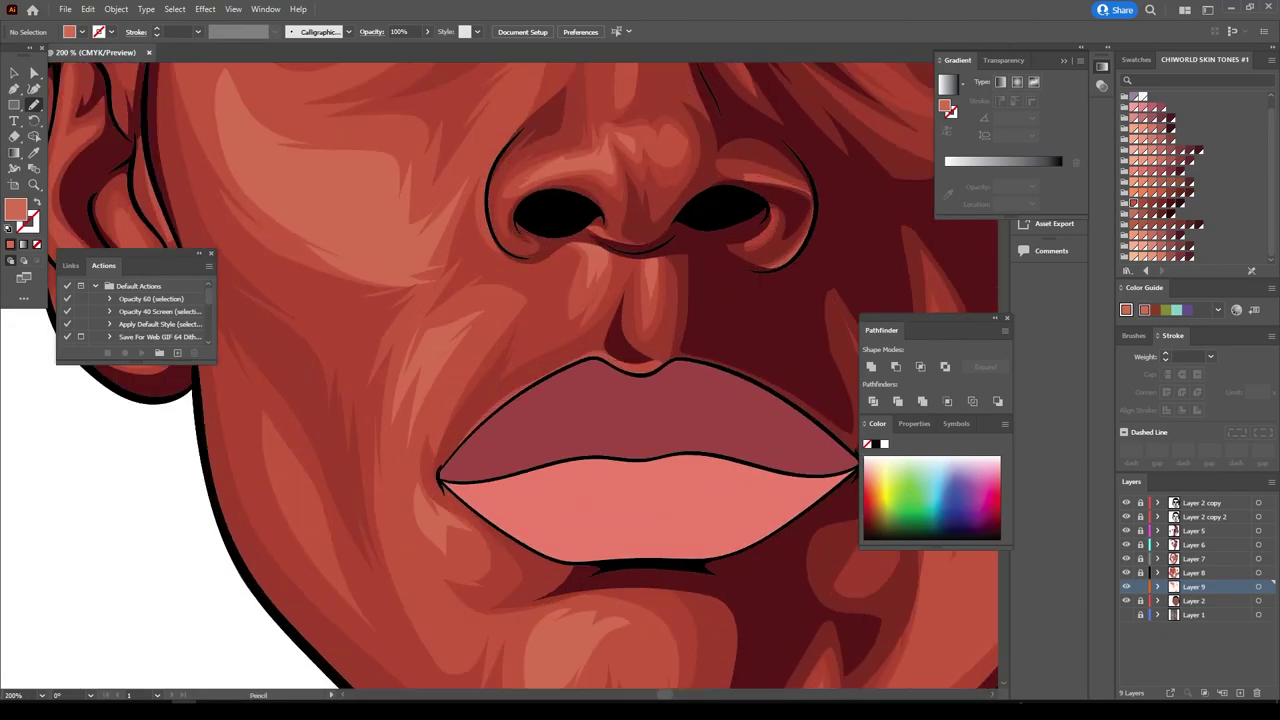
key(ctrl+0)
key(ctrl+plus)
key(ctrl+plus)
scroll(815, 635, up, 1)
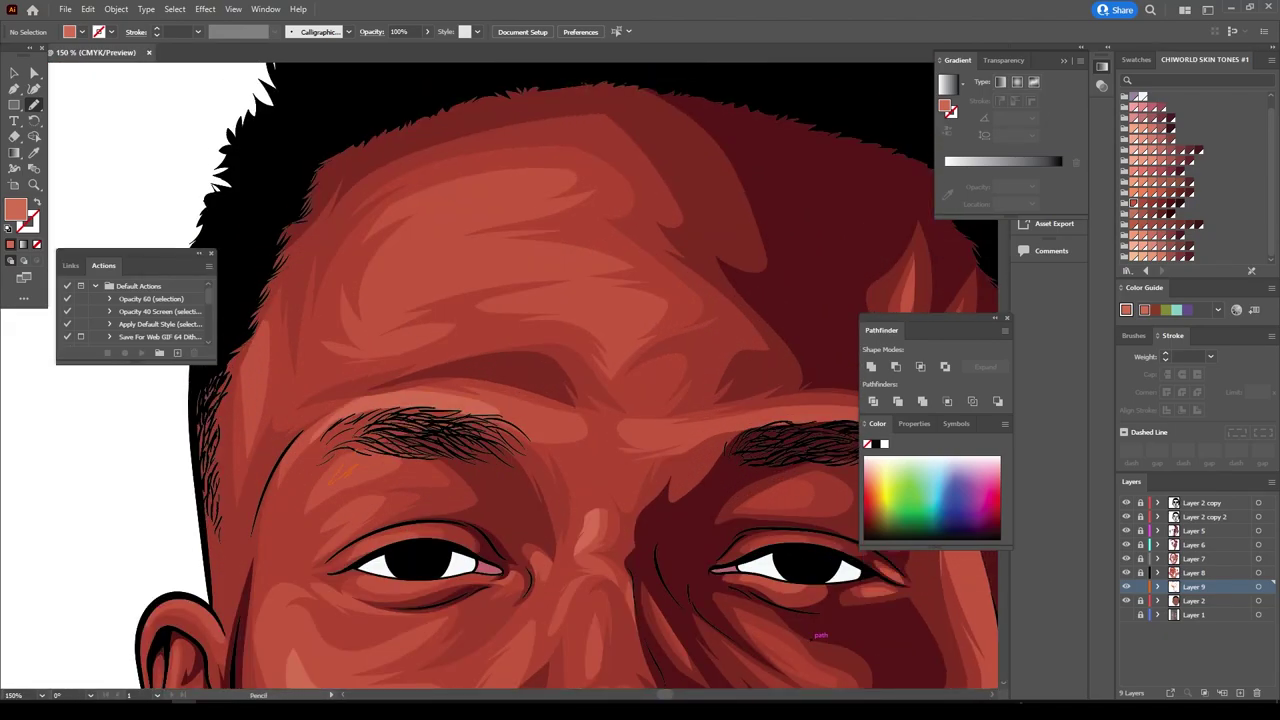
scroll(815, 635, up, 2)
key(ctrl+z)
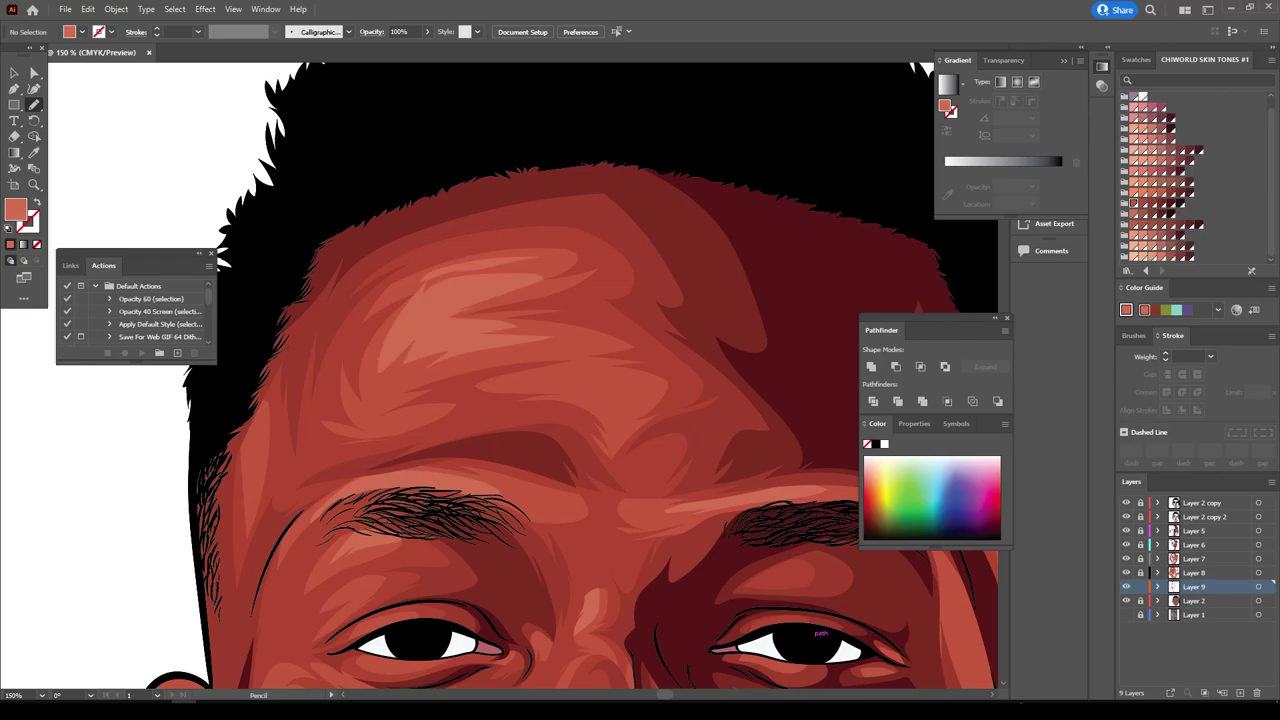
key(ctrl+0)
key(ctrl+plus)
key(ctrl+plus)
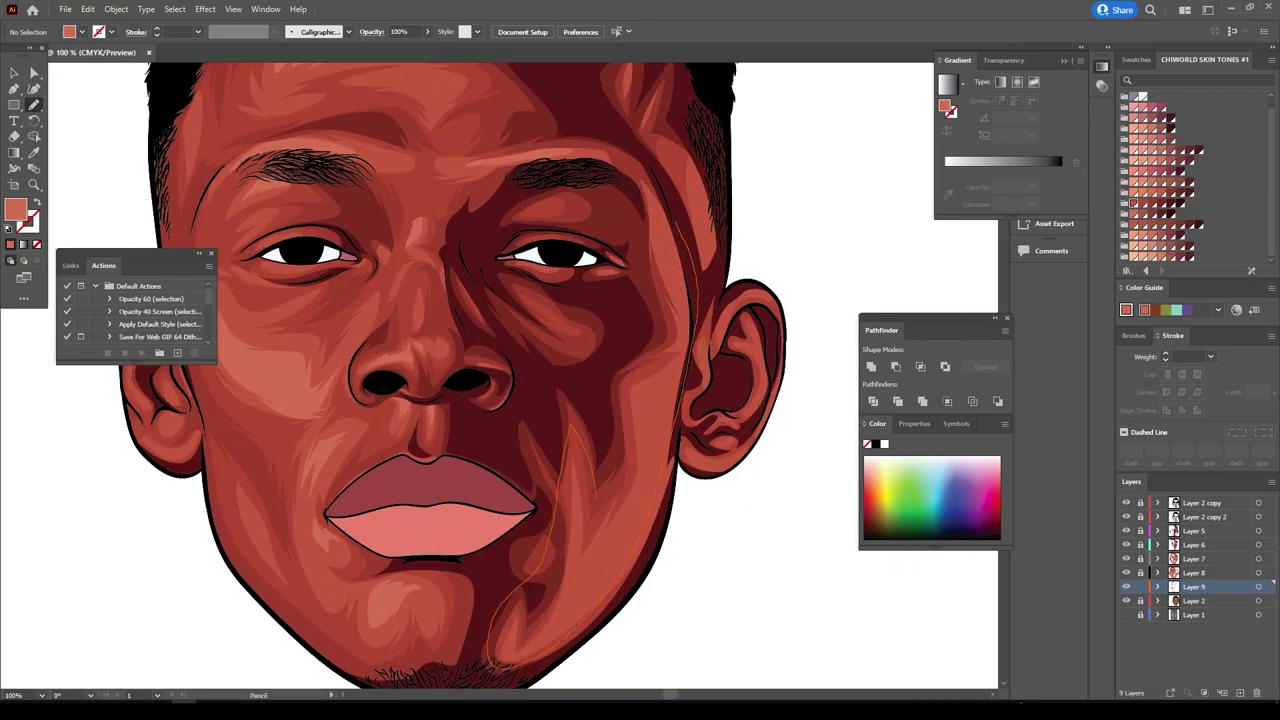
key(ctrl+0)
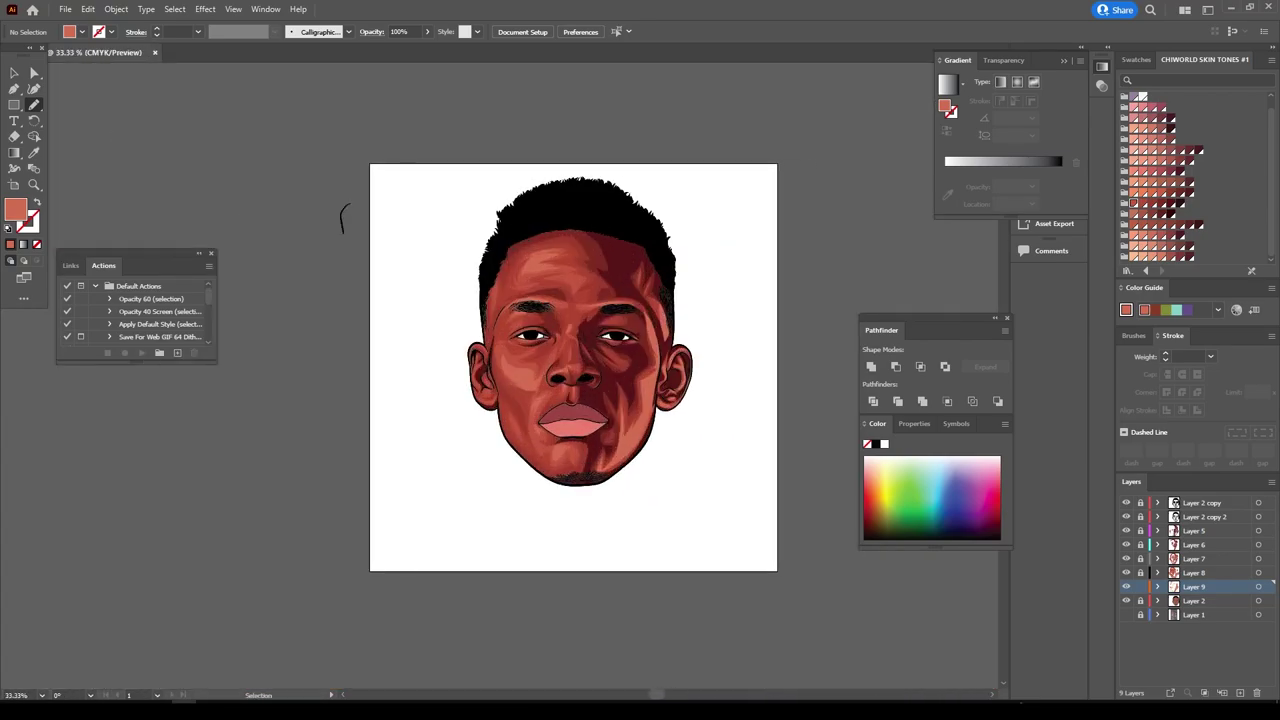
key(ctrl+plus)
key(ctrl+plus)
key(ctrl+plus)
key(ctrl+plus)
key(ctrl+plus)
key(ctrl+plus)
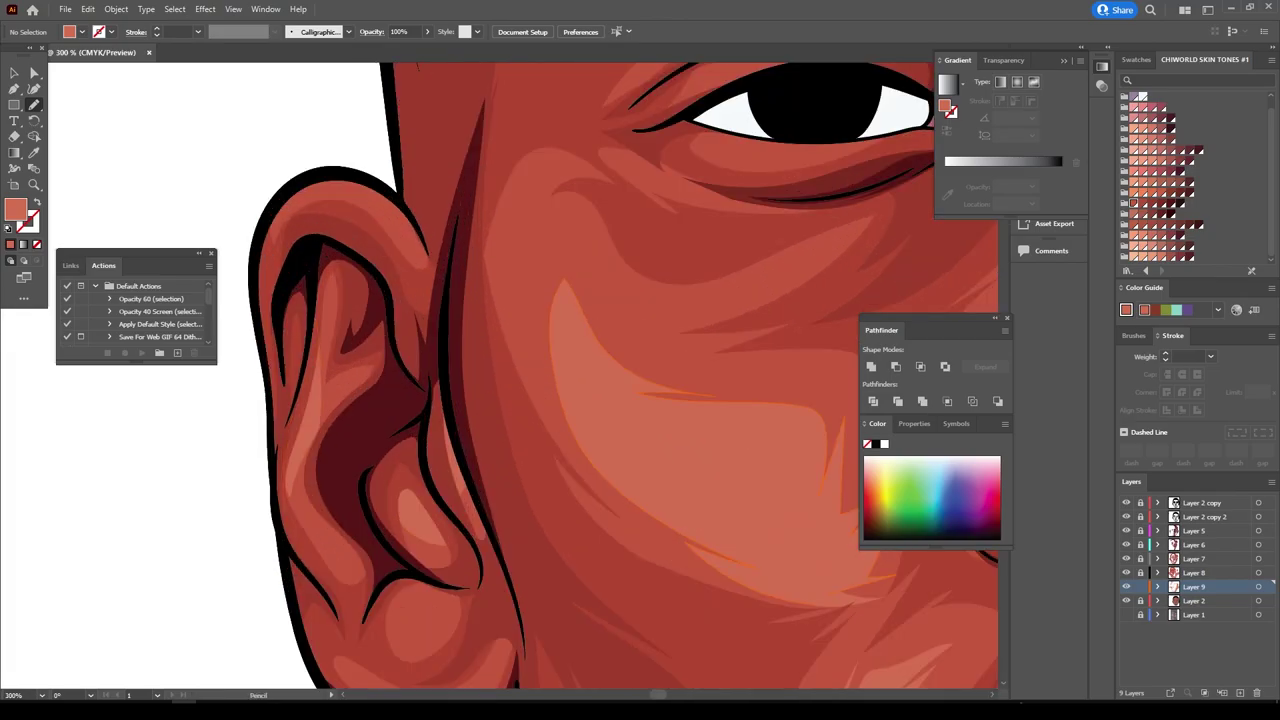
key(ctrl+0)
key(ctrl+plus)
key(ctrl+plus)
key(ctrl+plus)
scroll(545, 375, up, 1)
key(ctrl+0)
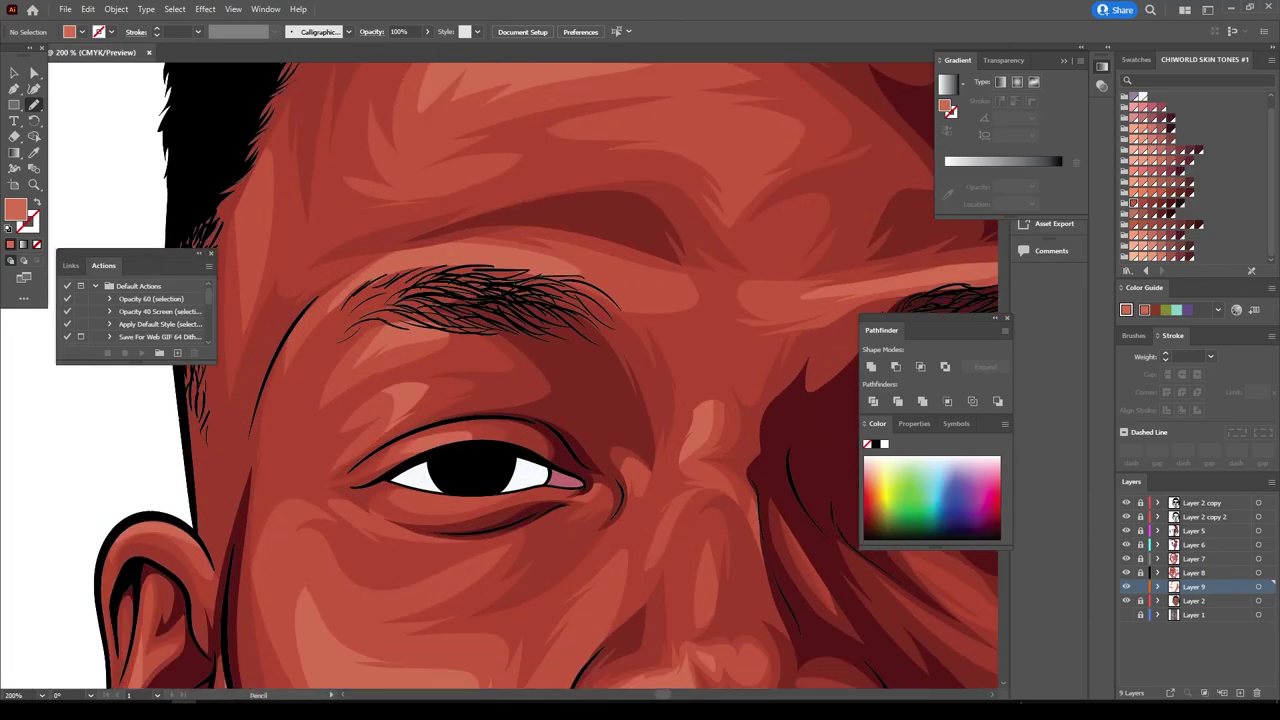
key(ctrl+plus)
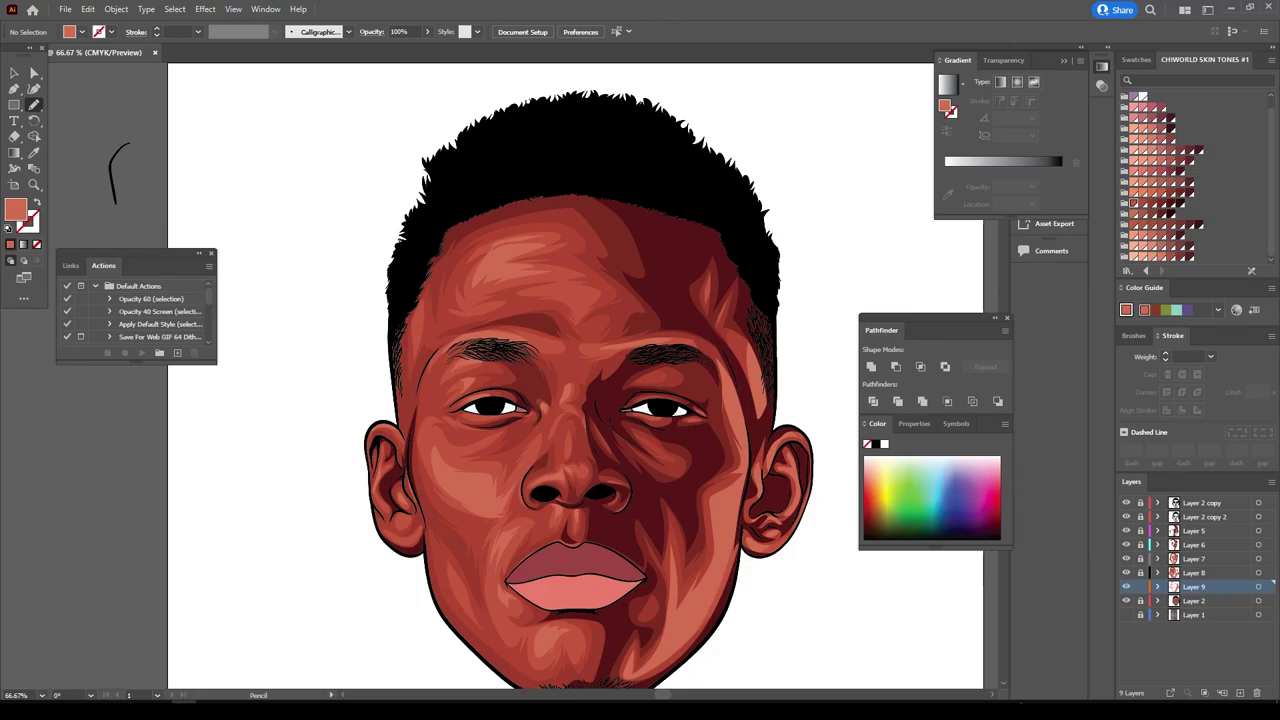
click(1204, 517)
On a new layer, draw a lavender shadow over the top of the eye white.
key(ctrl+l)
key(ctrl+plus)
key(ctrl+plus)
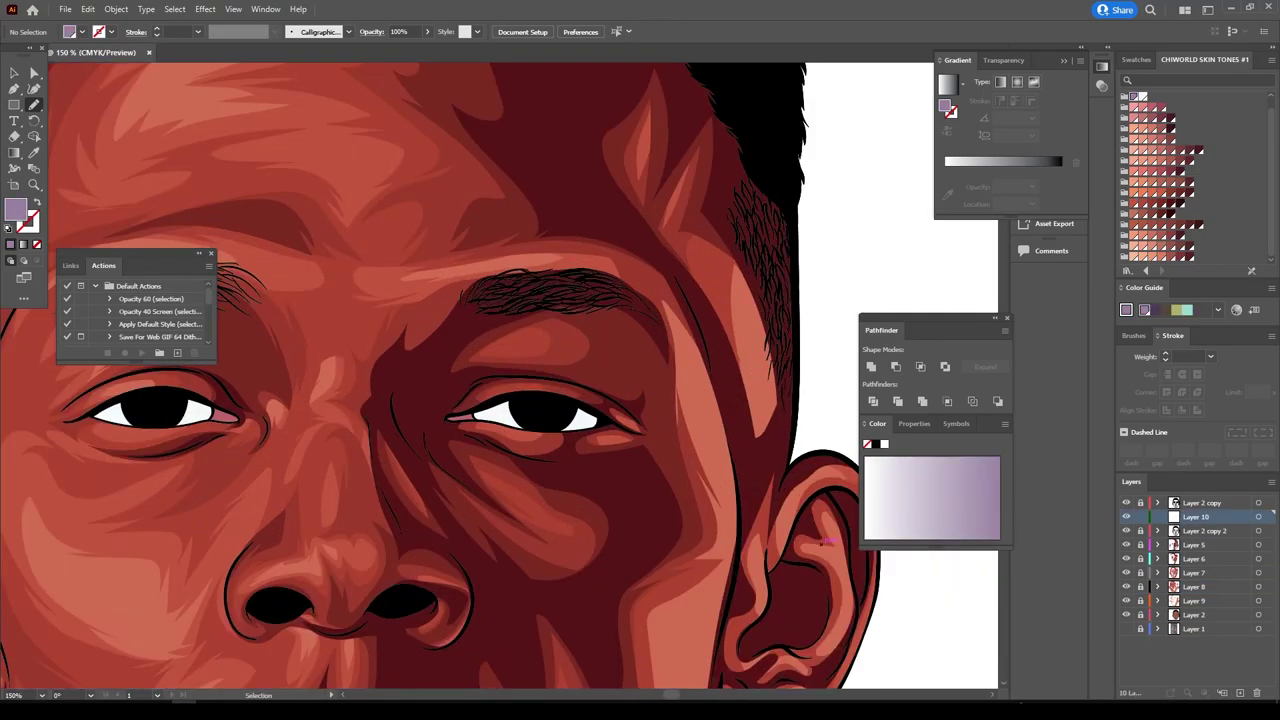
scroll(550, 397, up, 4)
drag(525, 452, 320, 420)
Trace dark red shading around the lower lip.
scroll(500, 400, up, 2)
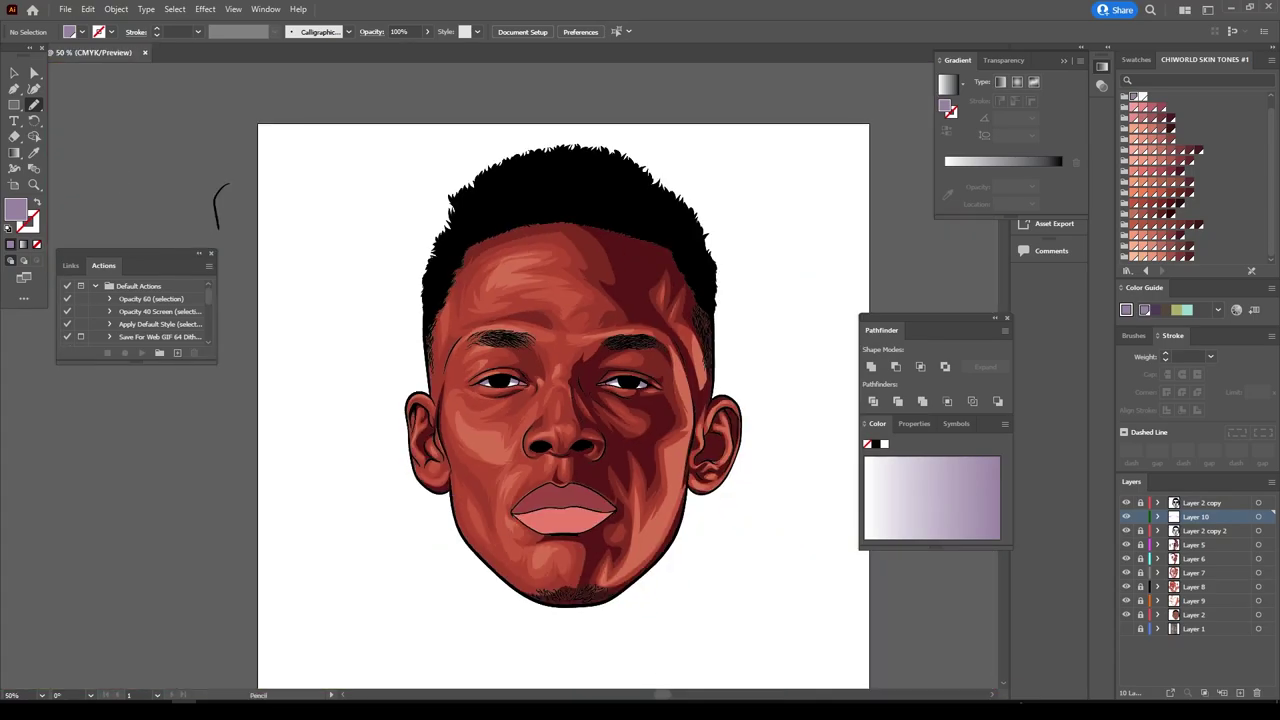
scroll(587, 522, up, 3)
scroll(587, 522, up, 2)
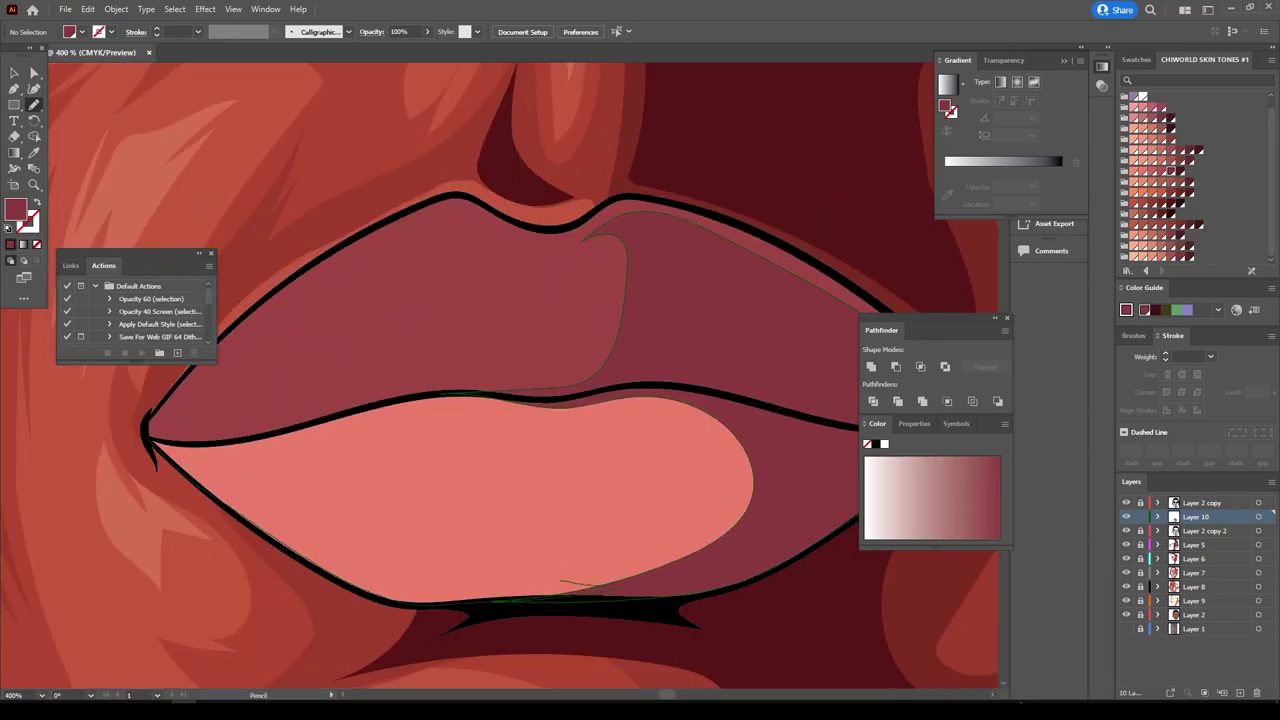
drag(560, 580, 542, 400)
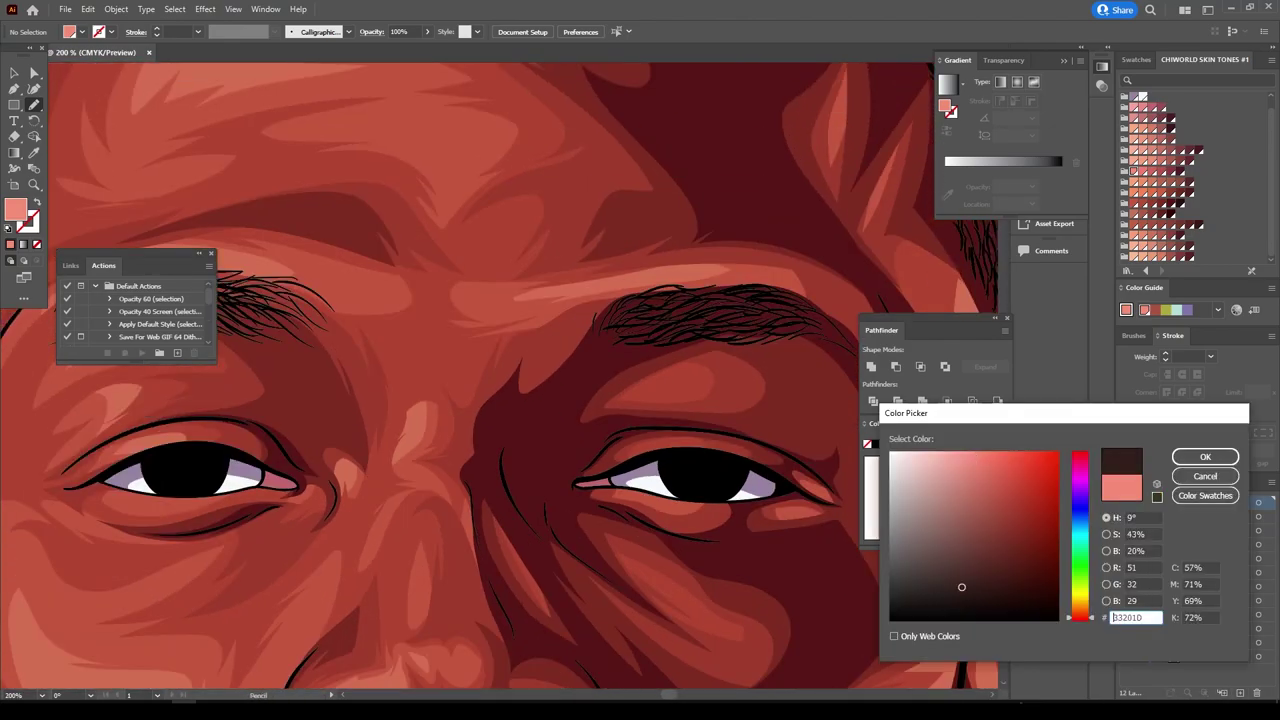
text(755450)
Confirm brown iris fills, shift the middle lip gradient stop to about 78.9%, and pick the Paintbrush.
key(Return)
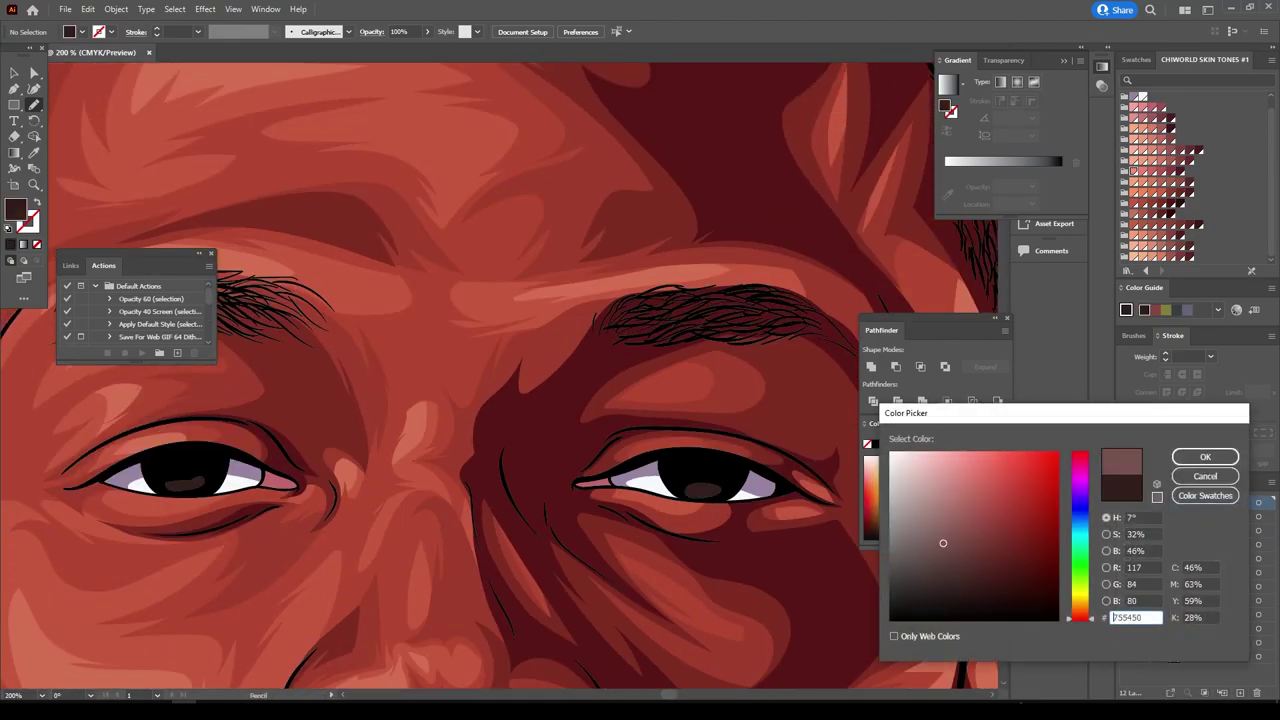
key(Return)
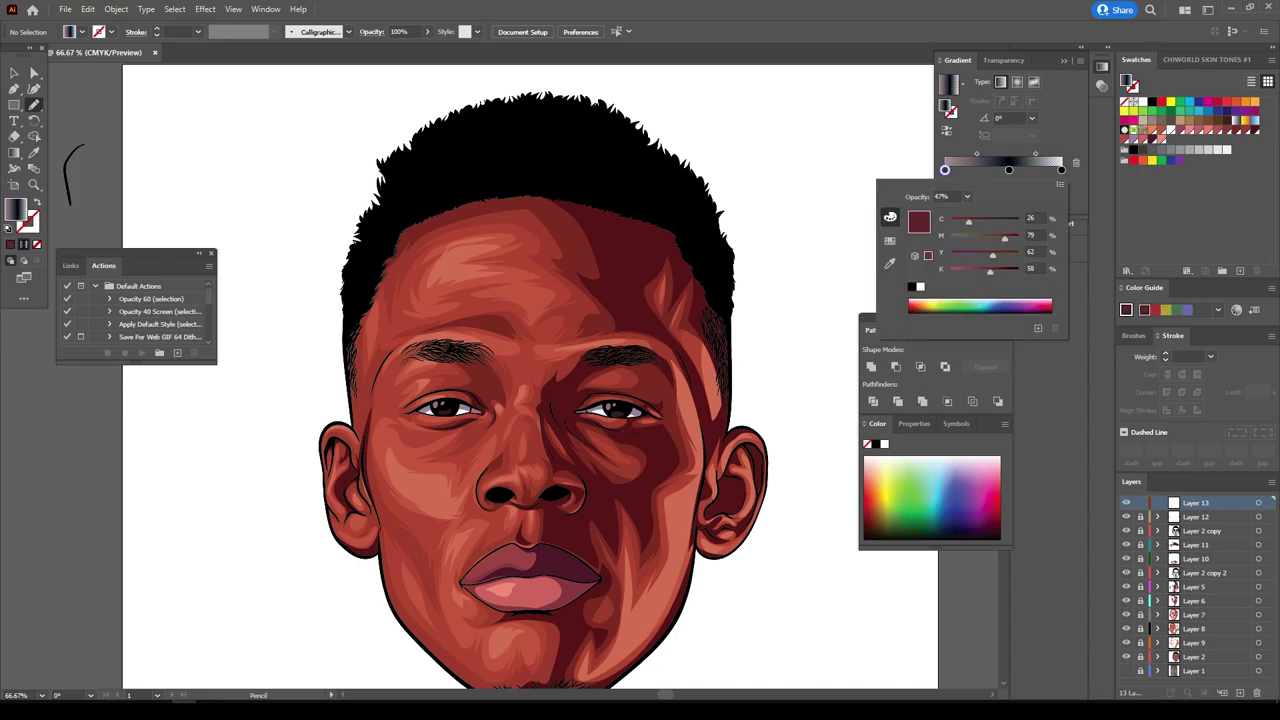
double_click(1008, 170)
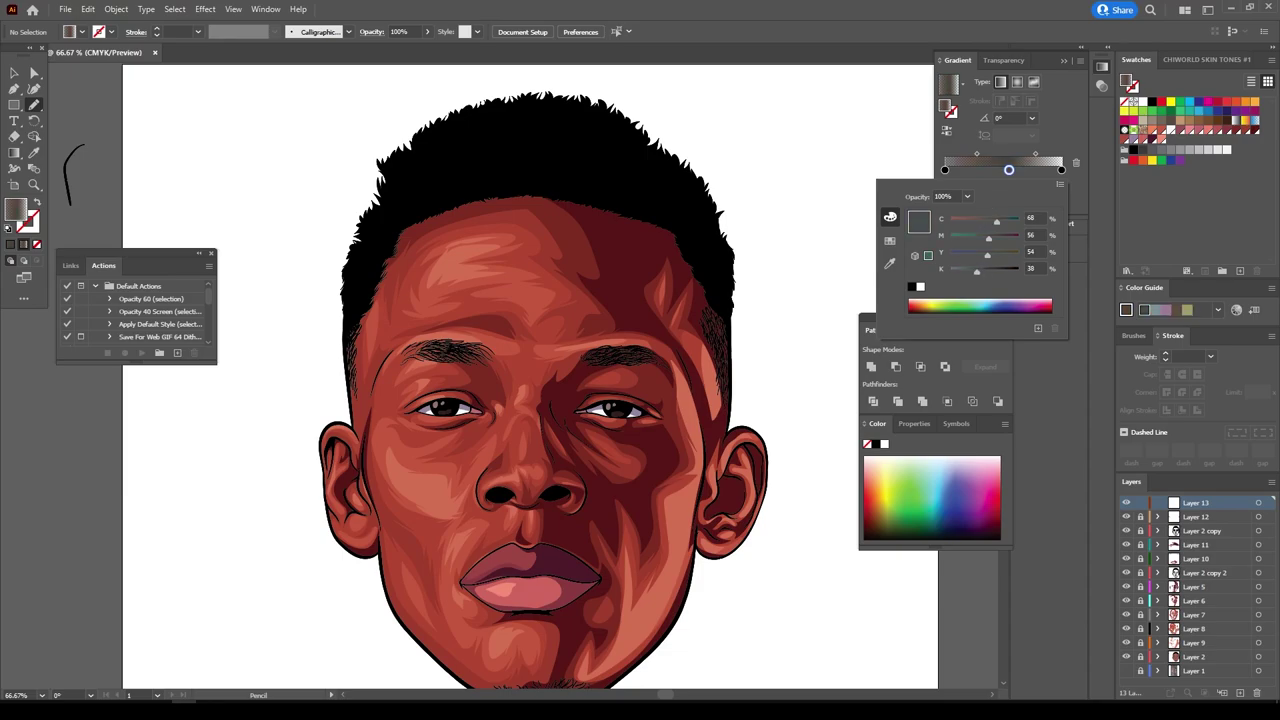
drag(1008, 170, 1001, 170)
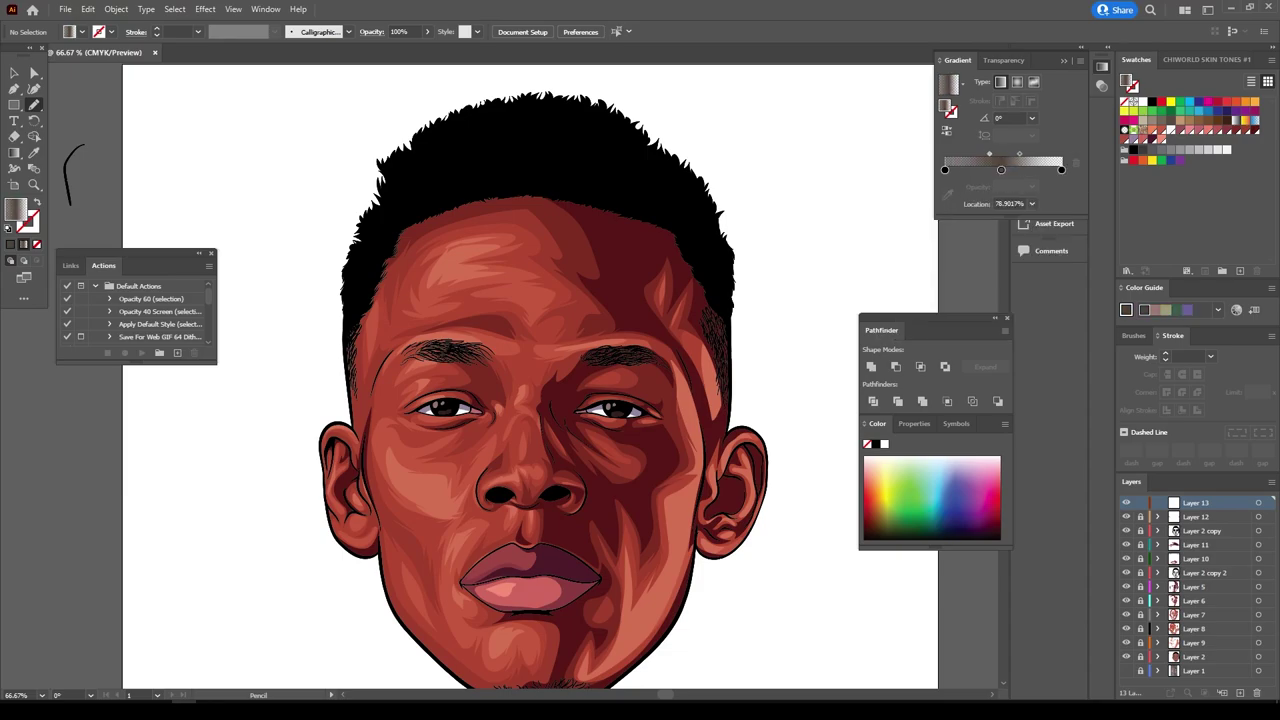
click(90, 96)
scroll(629, 272, up, 3)
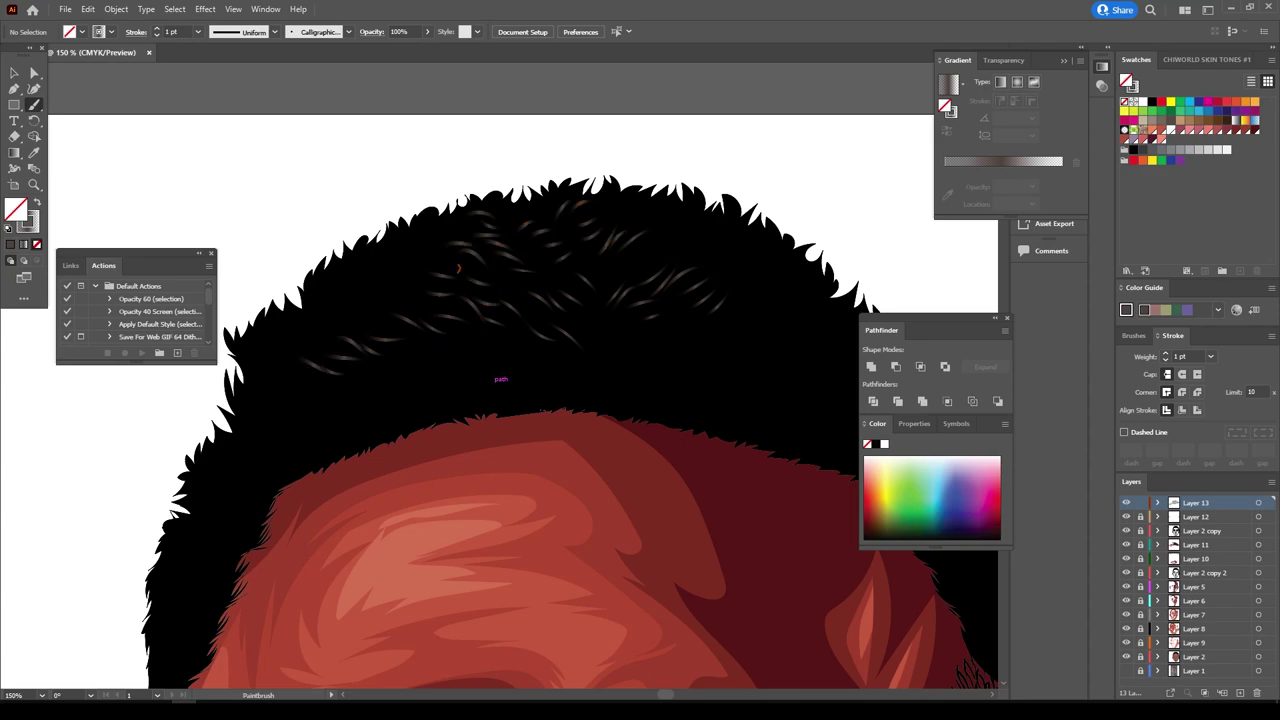
Zoom and scroll around the head to inspect the grey strand highlights across the hair.
scroll(500, 379, down, 2)
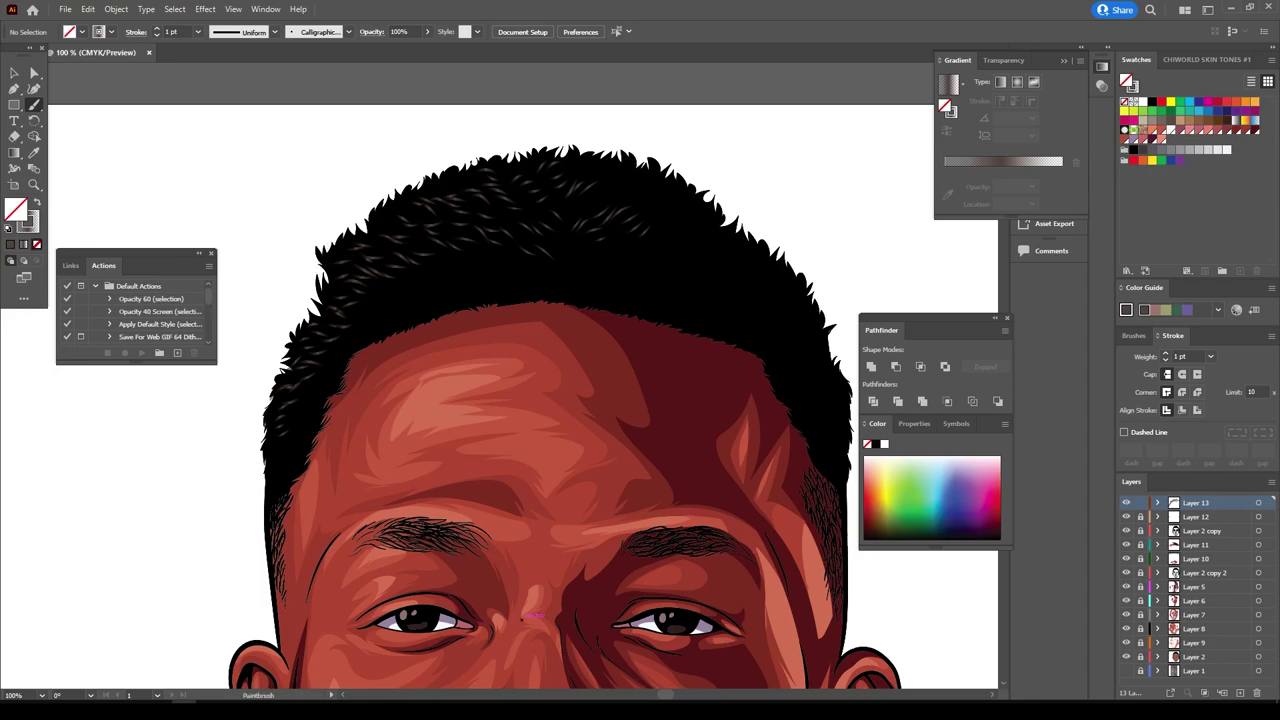
scroll(535, 615, up, 1)
key(ctrl+plus)
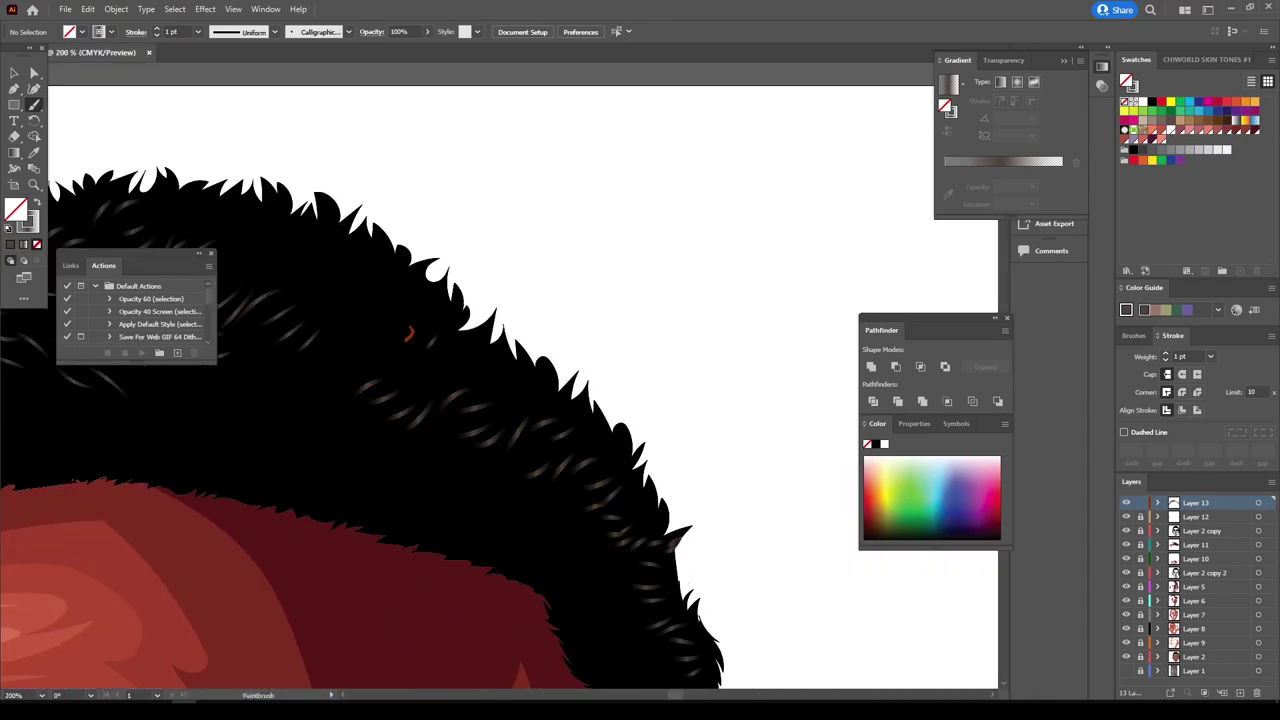
key(ctrl+minus)
key(ctrl+minus)
key(ctrl+minus)
key(ctrl+plus)
key(ctrl+plus)
key(ctrl+plus)
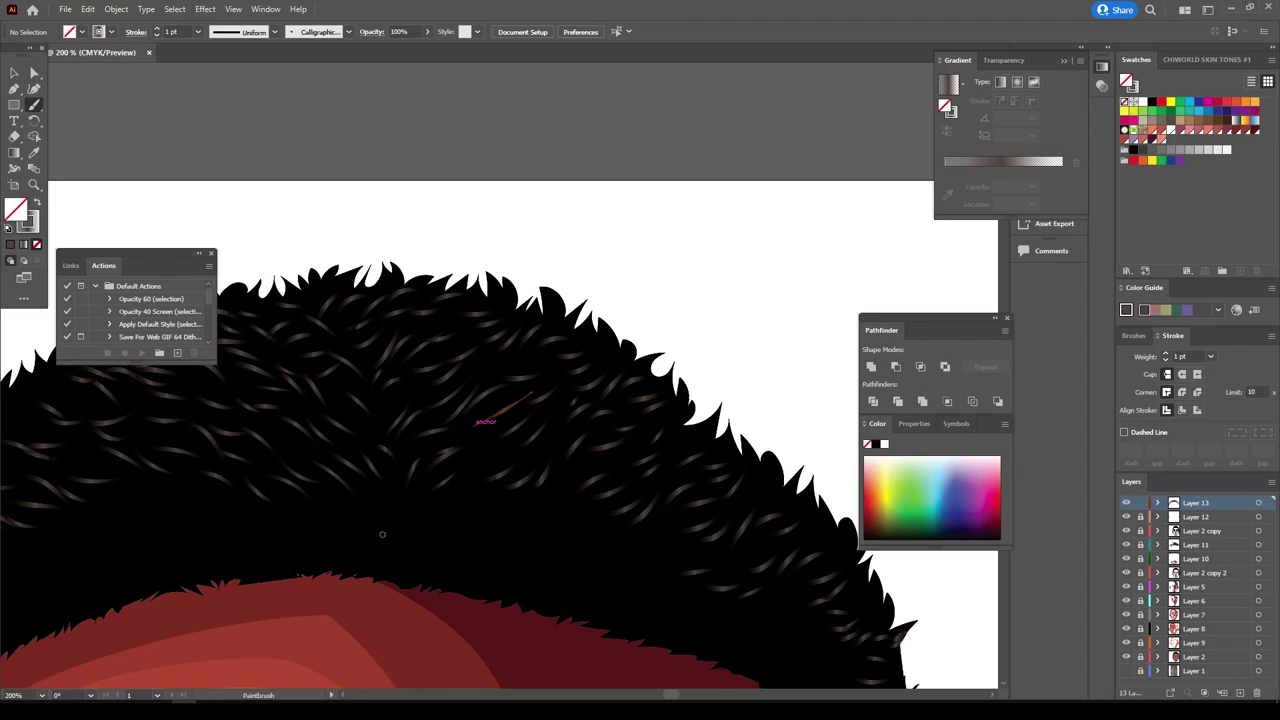
key(ctrl+minus)
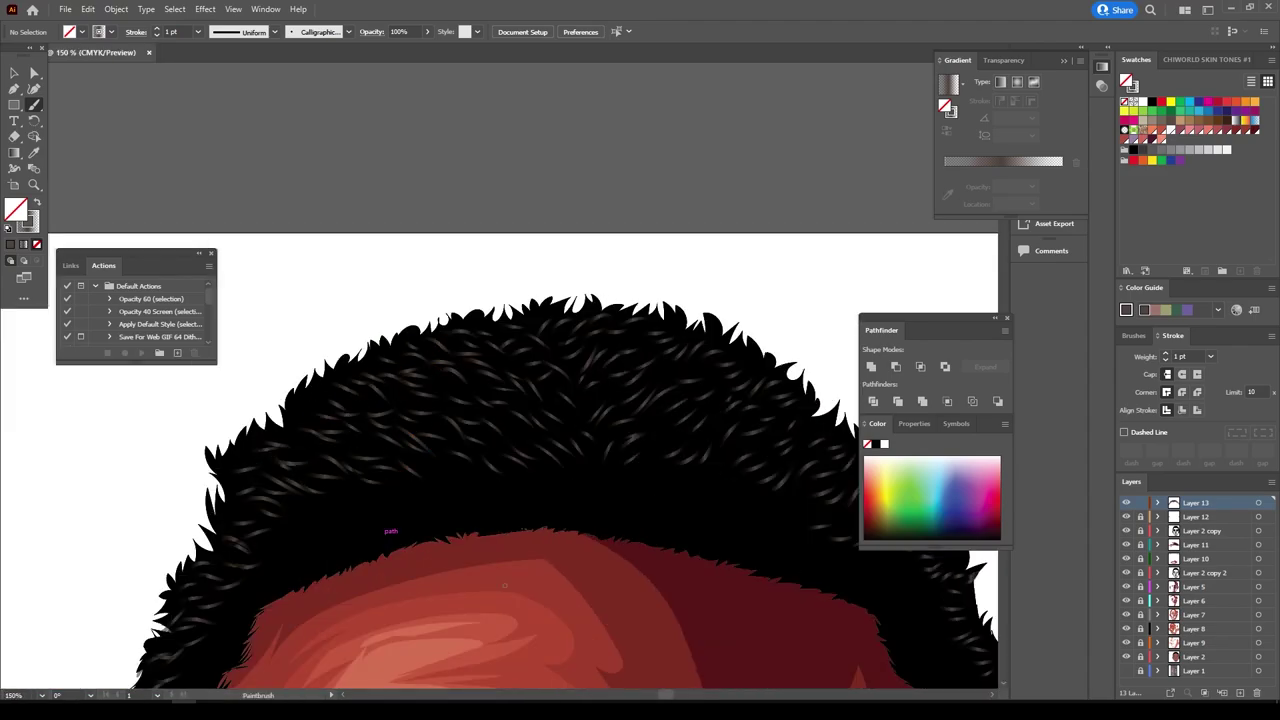
scroll(505, 585, down, 3)
scroll(640, 400, up, 3)
scroll(773, 347, up, 2)
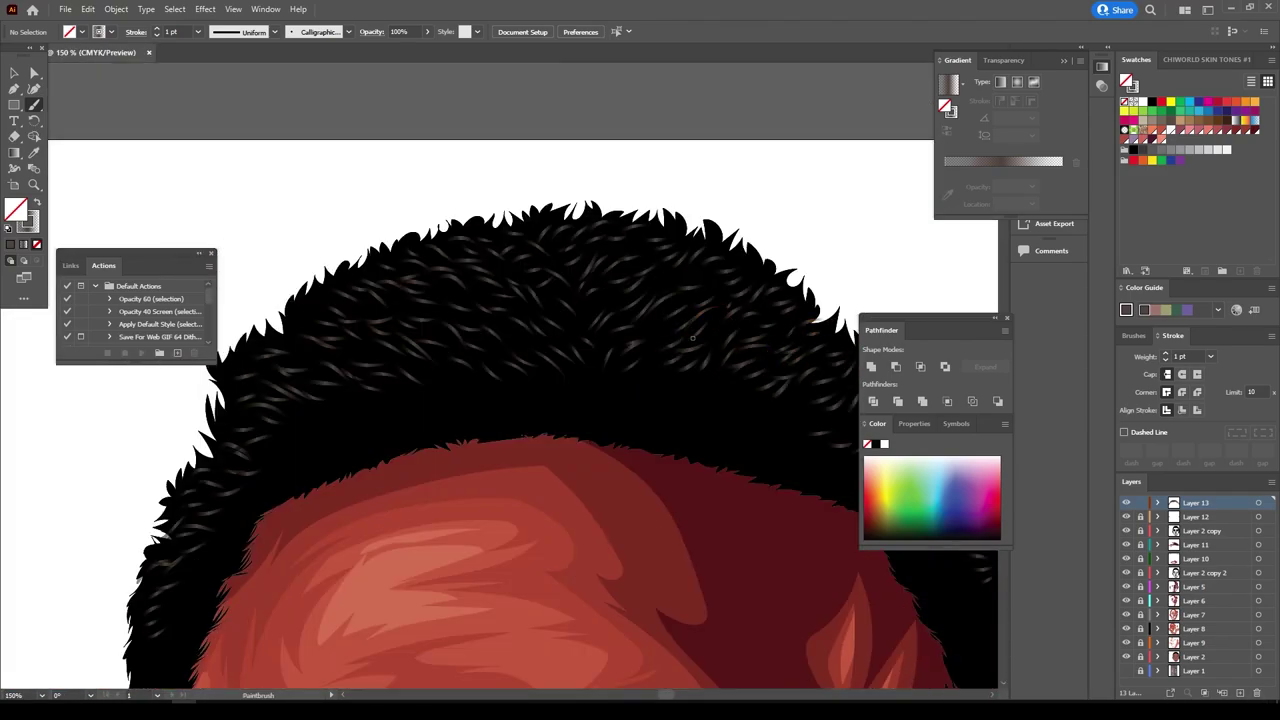
scroll(692, 338, down, 2)
scroll(692, 338, down, 1)
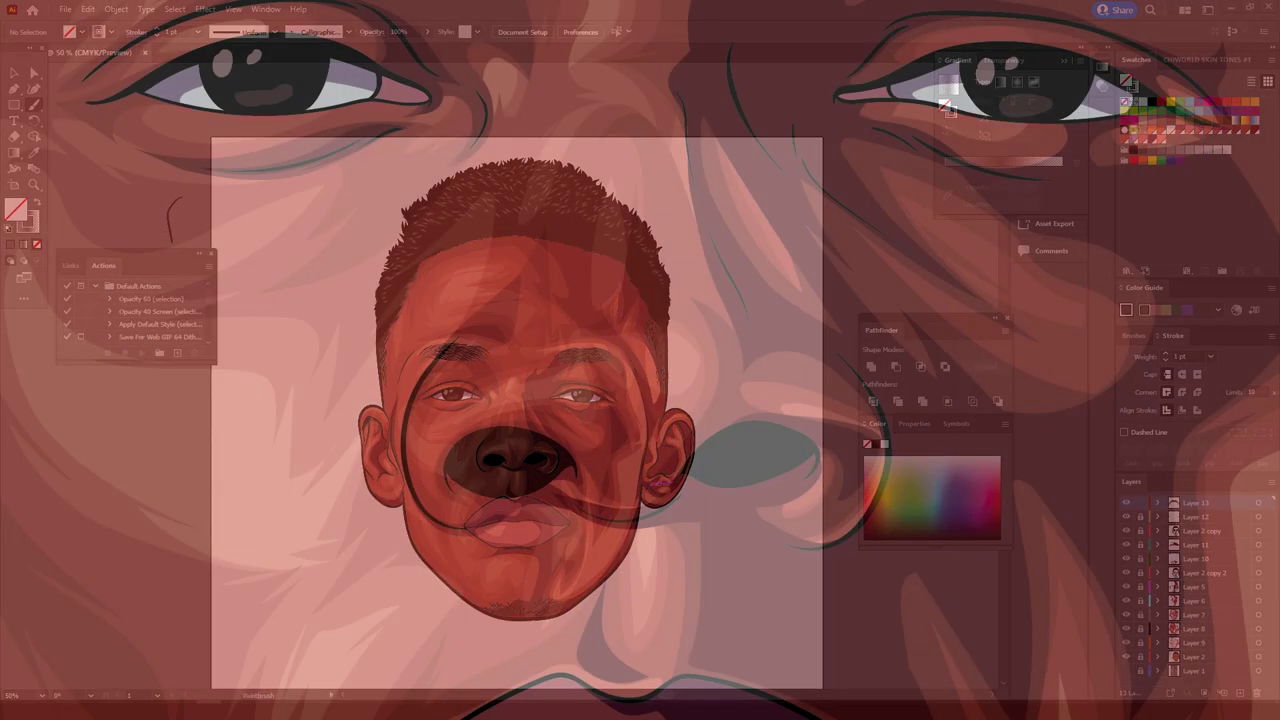